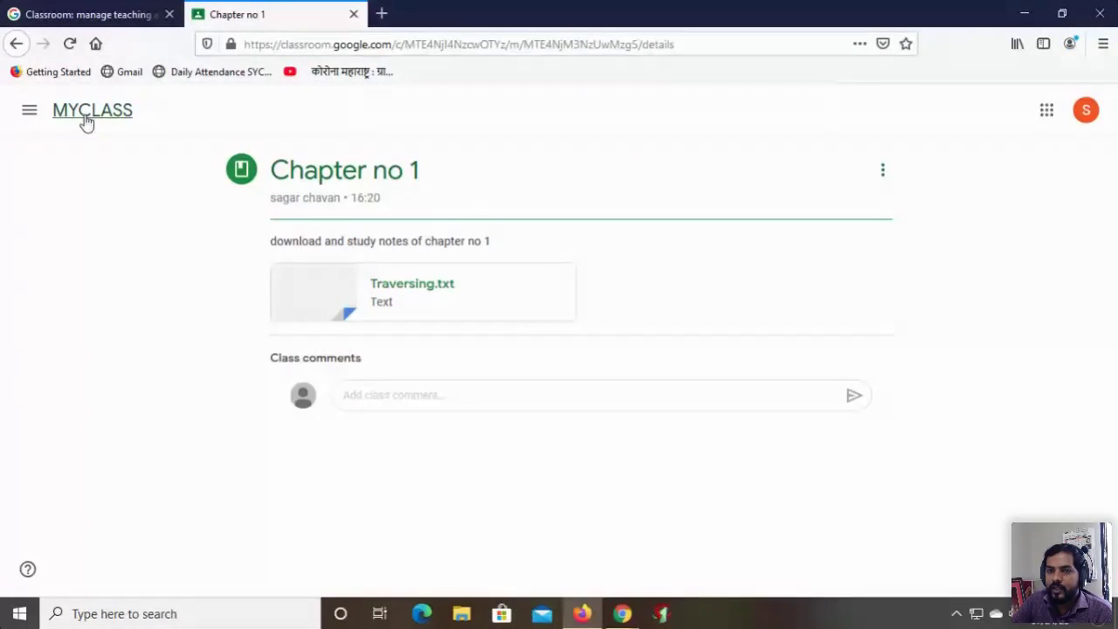
Step: Return to the MYCLASS stream in the student's view, refresh it and look through the latest posts
{"action": "left_click", "coordinate": [87, 119]}
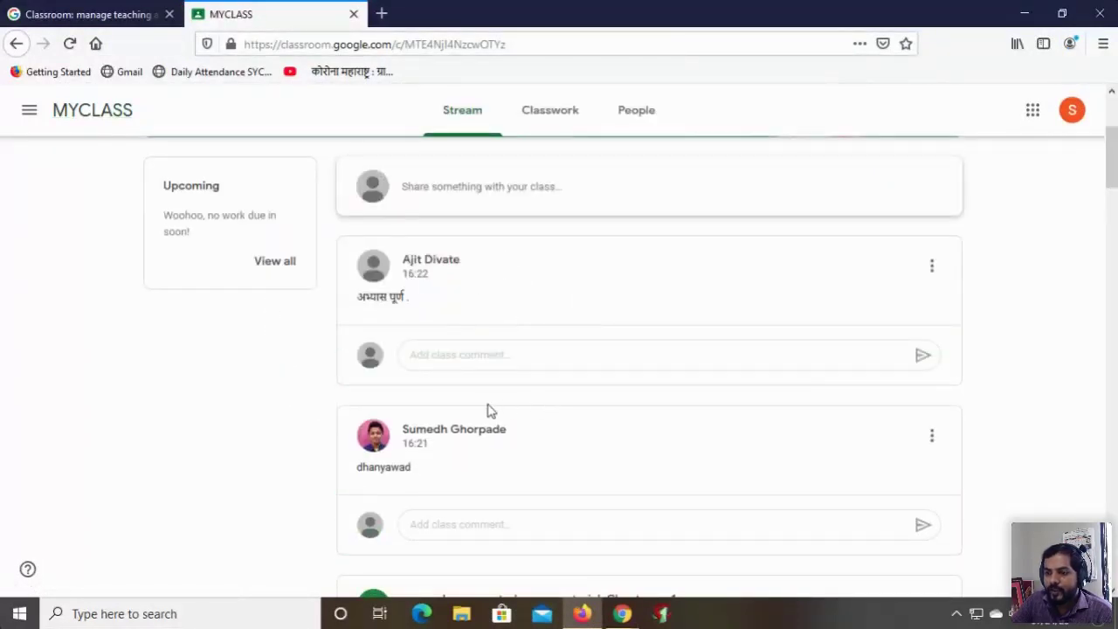
{"action": "scroll", "coordinate": [485, 367], "scroll_direction": "up", "scroll_amount": 5}
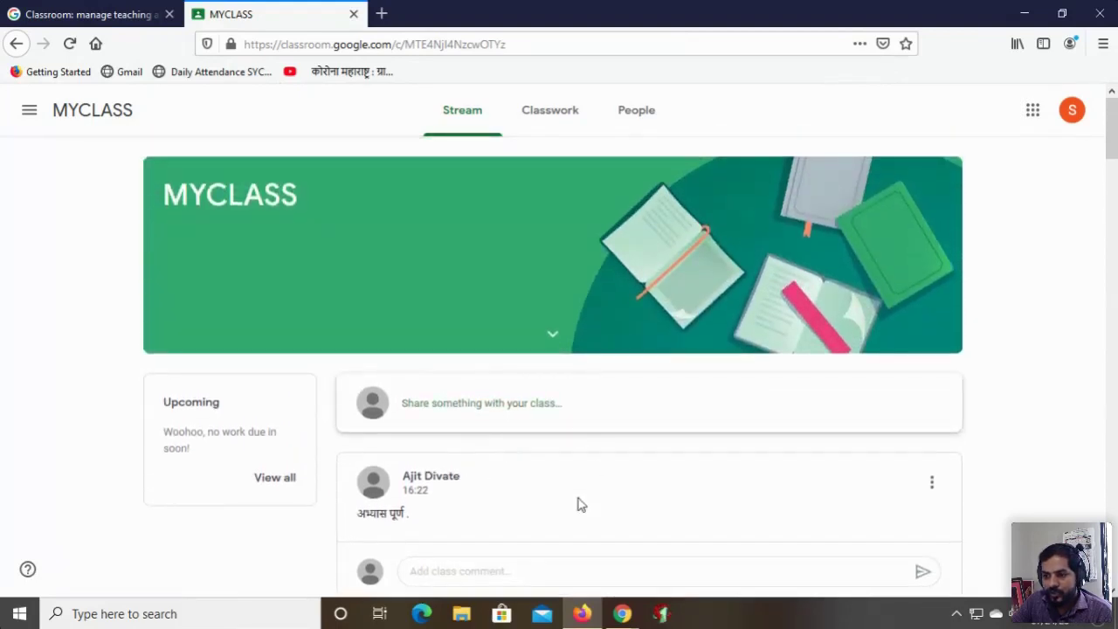
{"action": "left_click", "coordinate": [74, 46]}
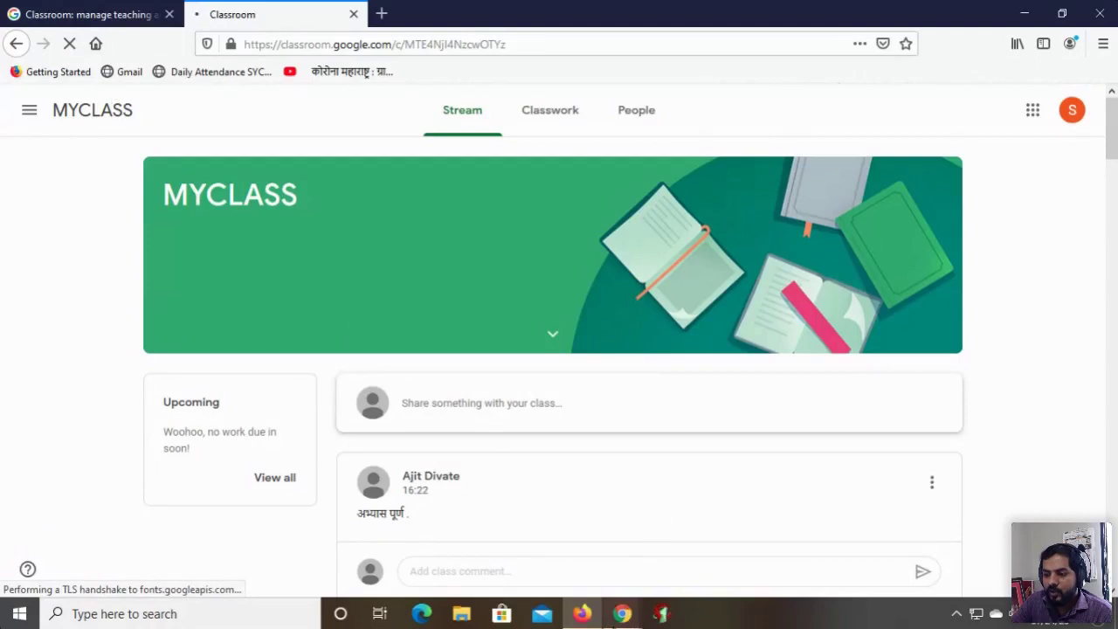
{"action": "mouse_move", "coordinate": [621, 615]}
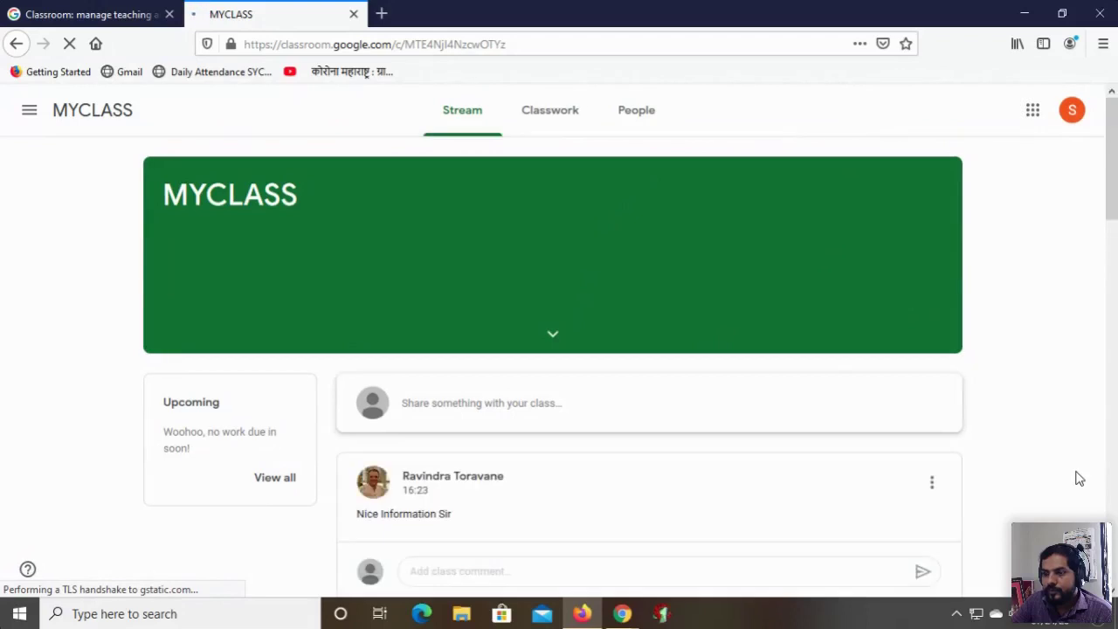
{"action": "scroll", "coordinate": [1079, 478], "scroll_direction": "down", "scroll_amount": 7}
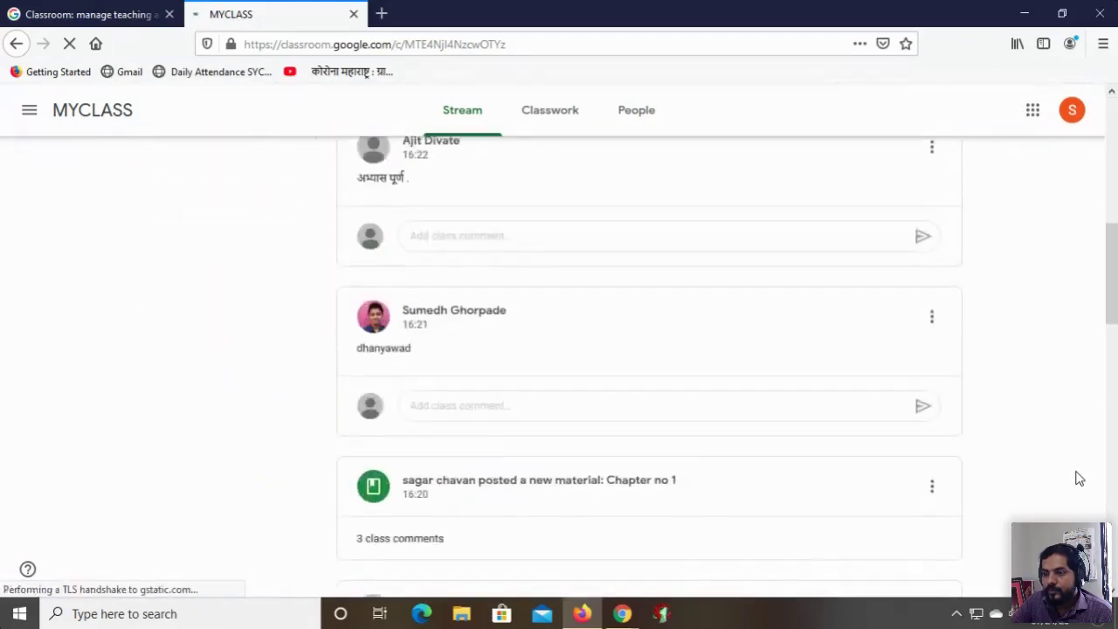
{"action": "scroll", "coordinate": [1079, 478], "scroll_direction": "down", "scroll_amount": 3}
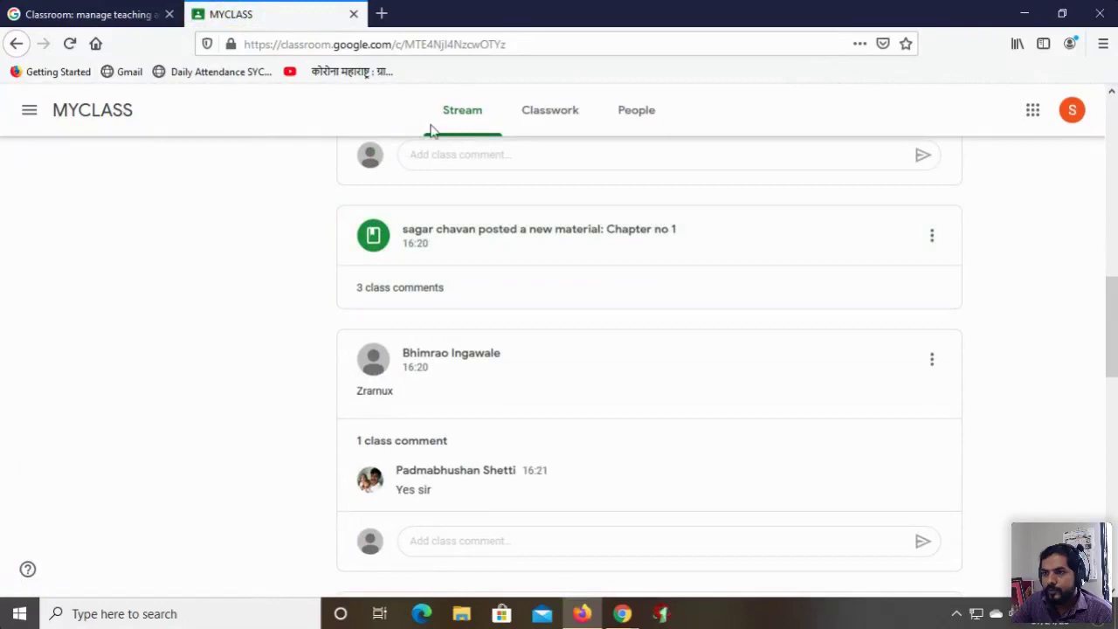
Step: Check the teacher's classwork page in Chrome, then open the Maths trick material from the student's stream in Firefox
{"action": "left_click", "coordinate": [583, 560]}
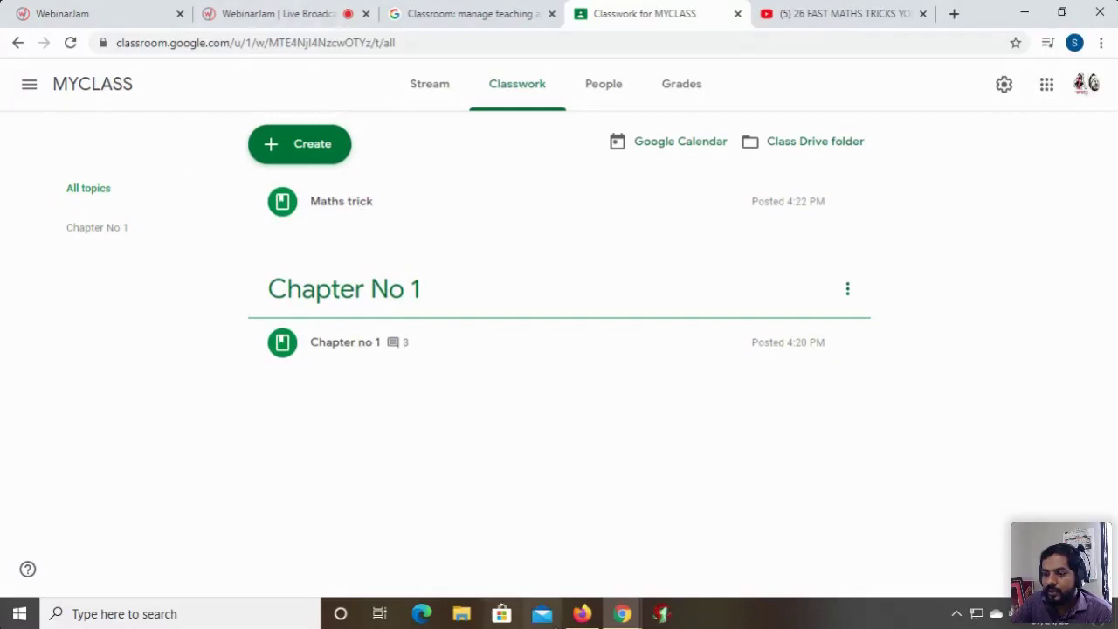
{"action": "left_click", "coordinate": [582, 614]}
{"action": "scroll", "coordinate": [140, 407], "scroll_direction": "up", "scroll_amount": 1}
{"action": "scroll", "coordinate": [140, 407], "scroll_direction": "up", "scroll_amount": 3}
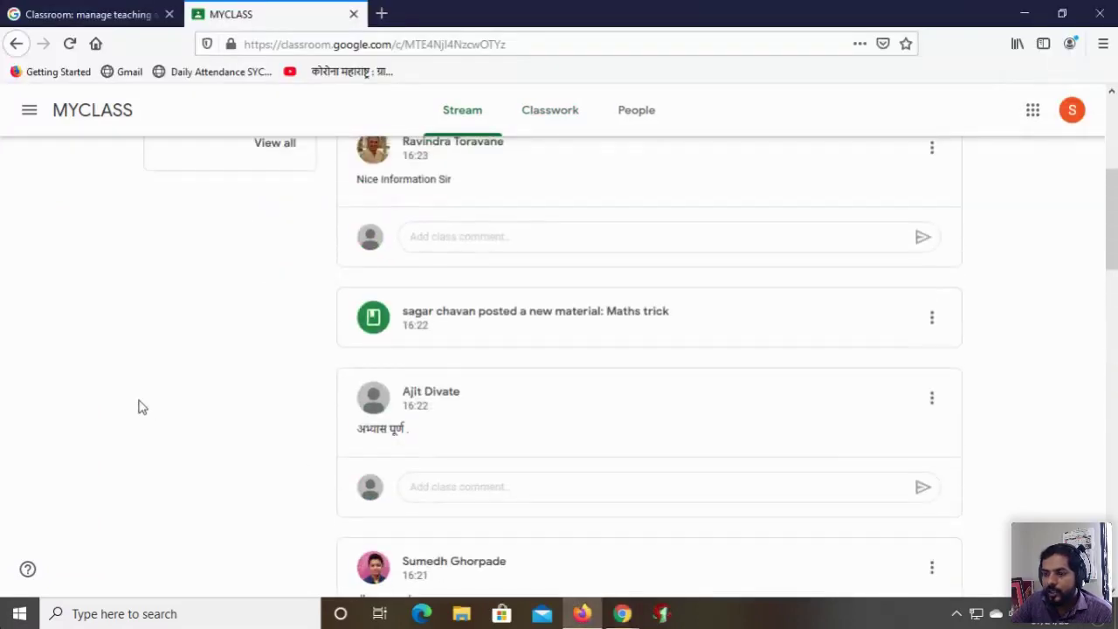
{"action": "left_click", "coordinate": [537, 322]}
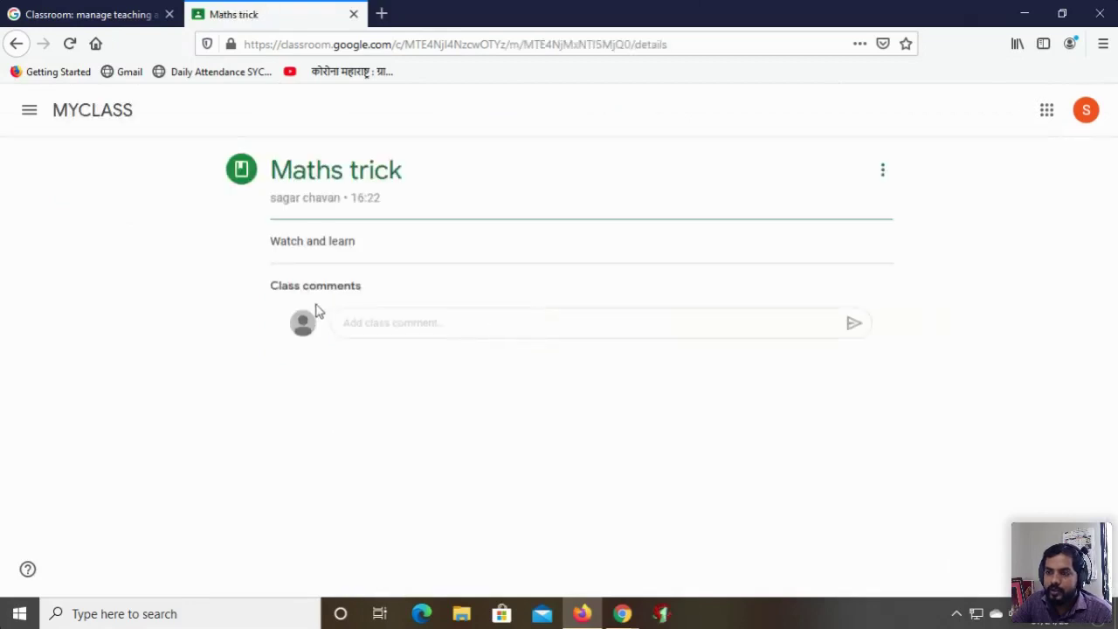
Step: Play the attached video about 26 fast maths tricks, pause it and close the player
{"action": "left_click", "coordinate": [464, 295]}
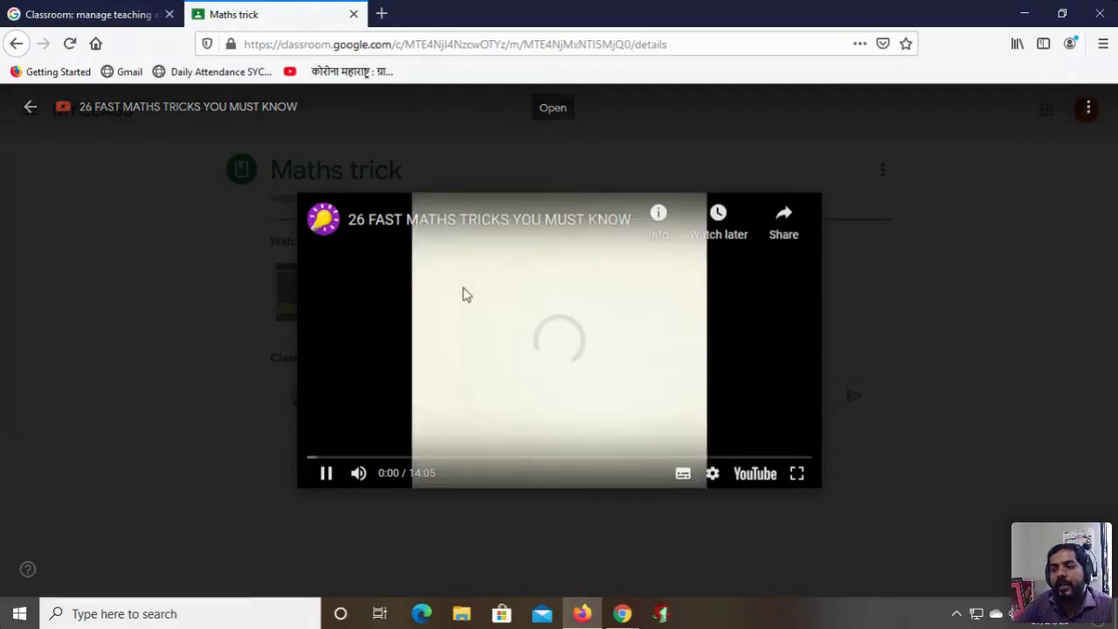
{"action": "left_click", "coordinate": [323, 476]}
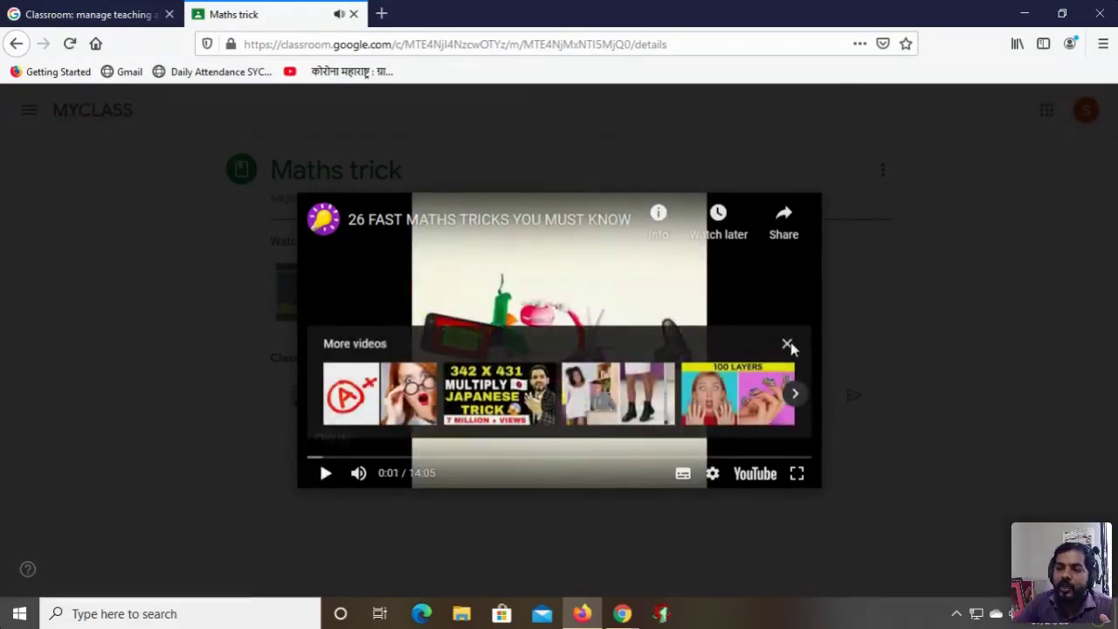
{"action": "left_click", "coordinate": [787, 345]}
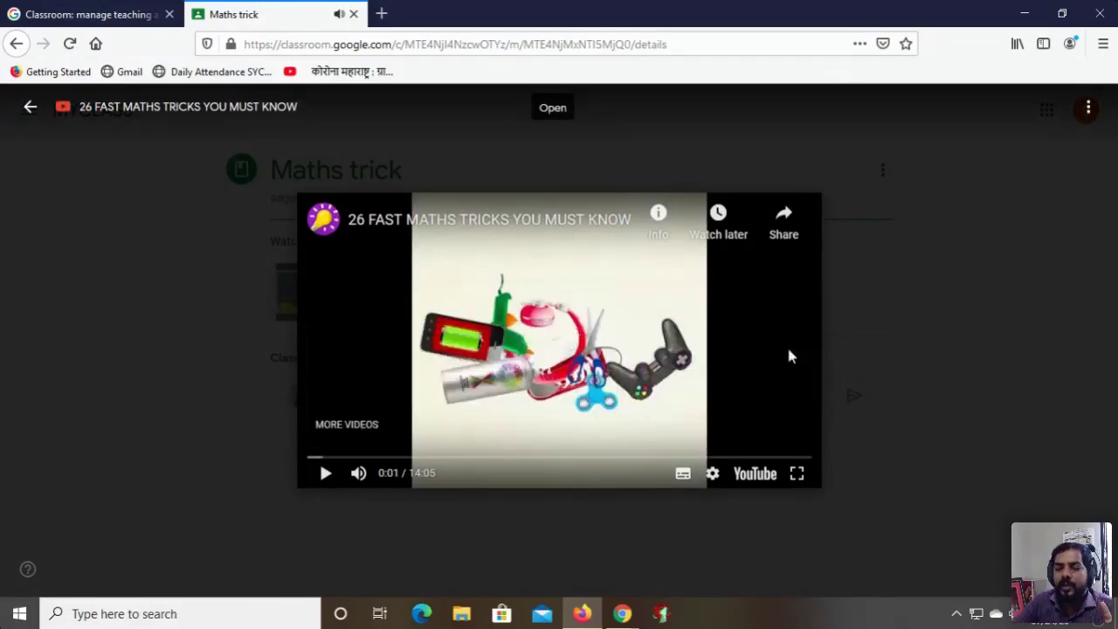
{"action": "left_click", "coordinate": [892, 319]}
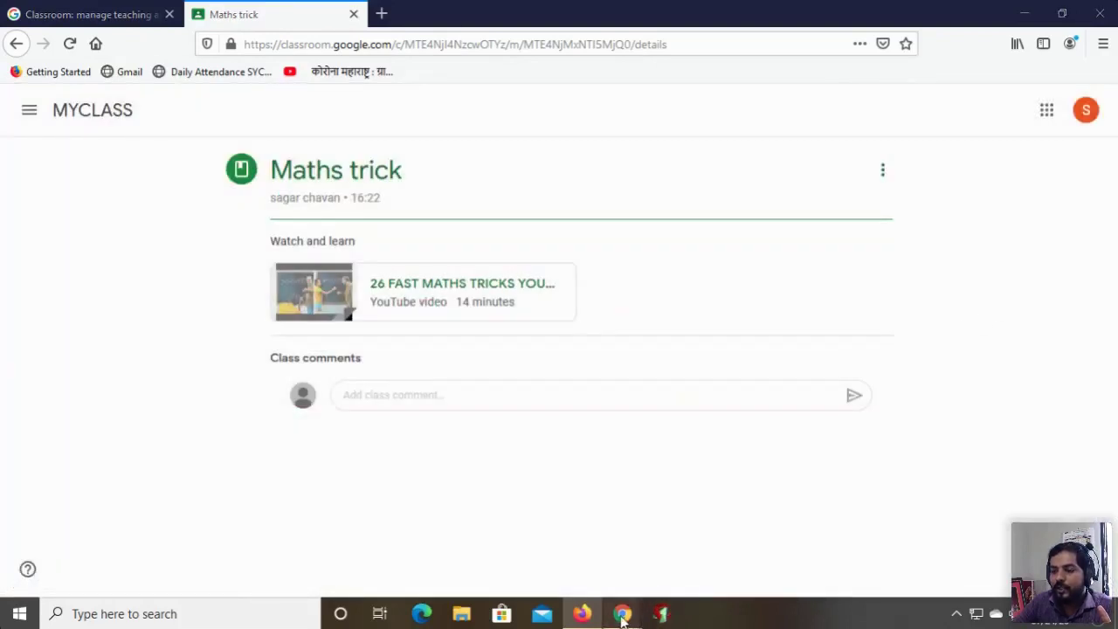
Step: Switch to the teacher's Chrome window and show the Classwork page of MYCLASS
{"action": "mouse_move", "coordinate": [622, 614]}
{"action": "left_click", "coordinate": [539, 536]}
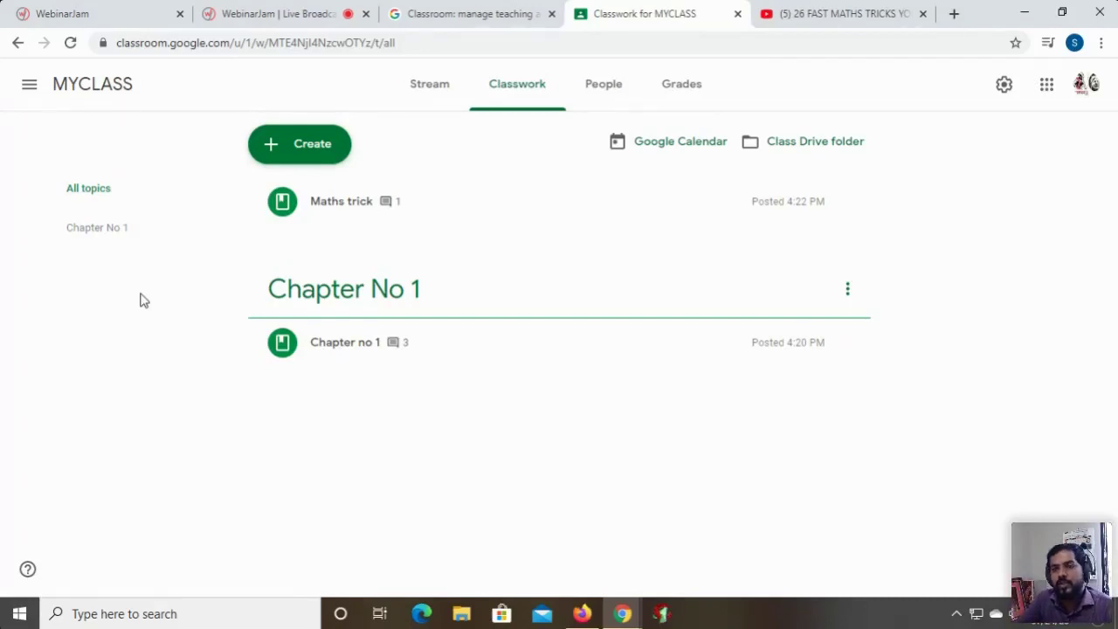
{"action": "left_click", "coordinate": [524, 93]}
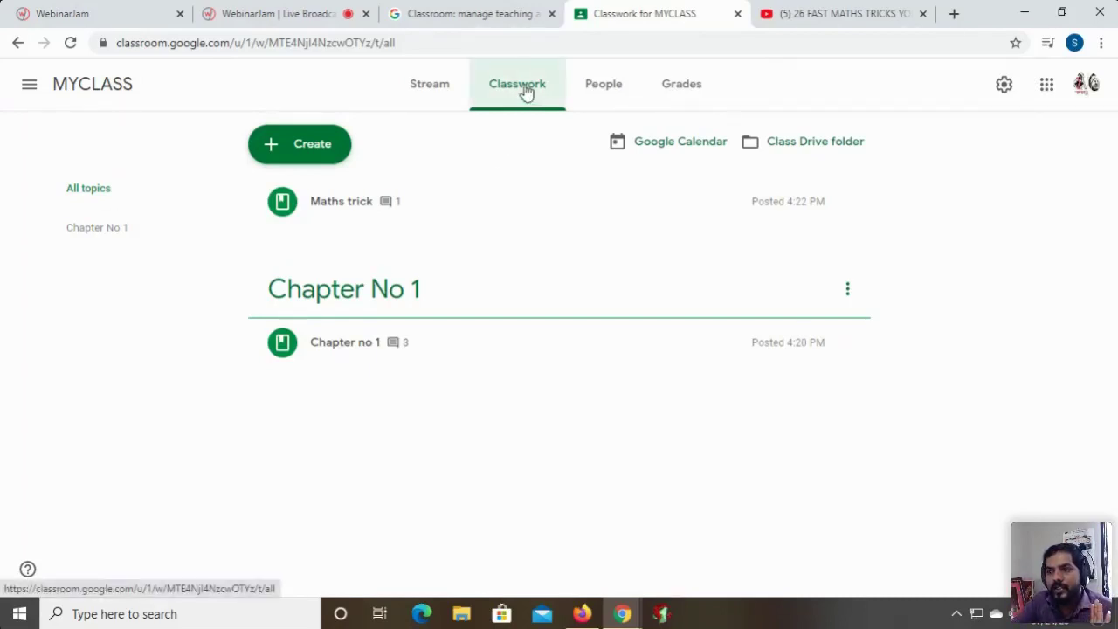
{"action": "left_click", "coordinate": [321, 163]}
{"action": "left_click", "coordinate": [310, 327]}
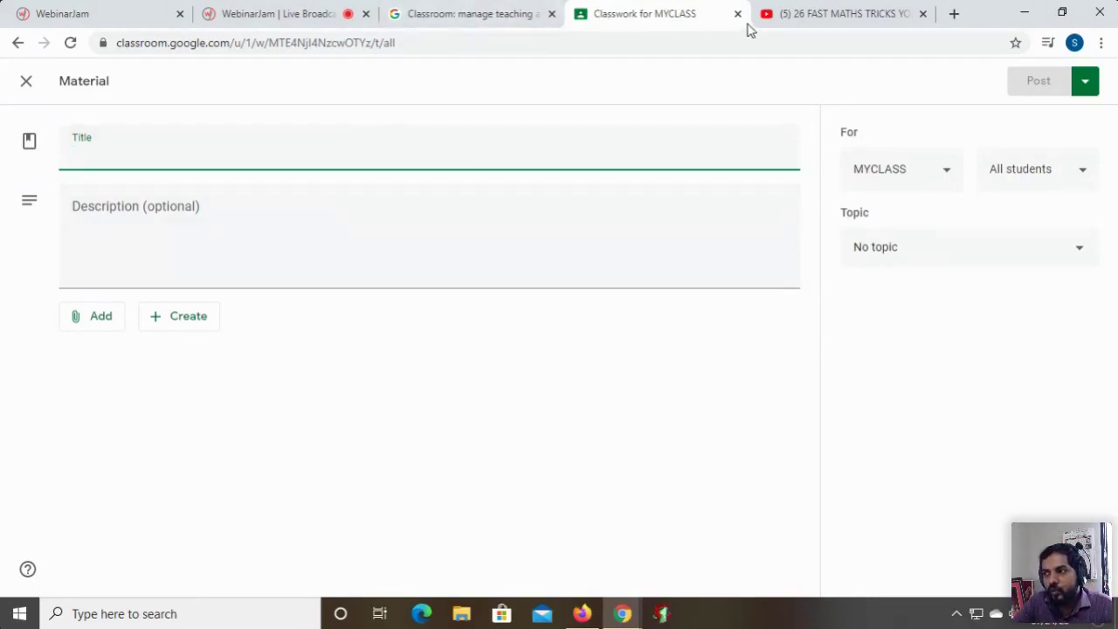
{"action": "left_click", "coordinate": [923, 13]}
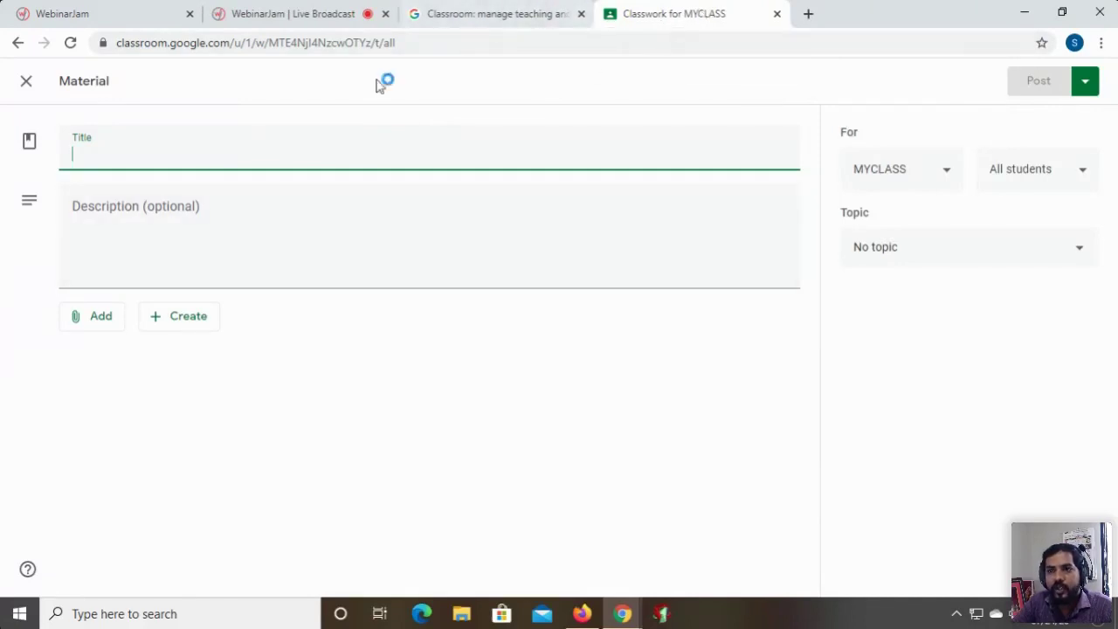
{"action": "left_click", "coordinate": [26, 80]}
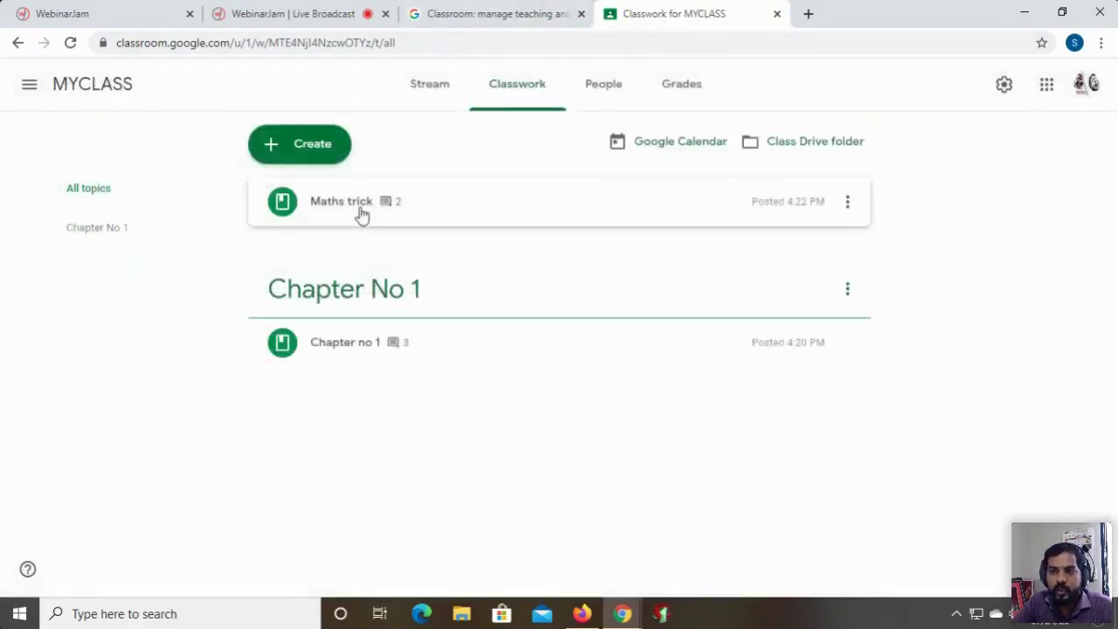
Step: Create a new classwork question reading "9+10=?" with the instructions "Answer"
{"action": "left_click", "coordinate": [294, 146]}
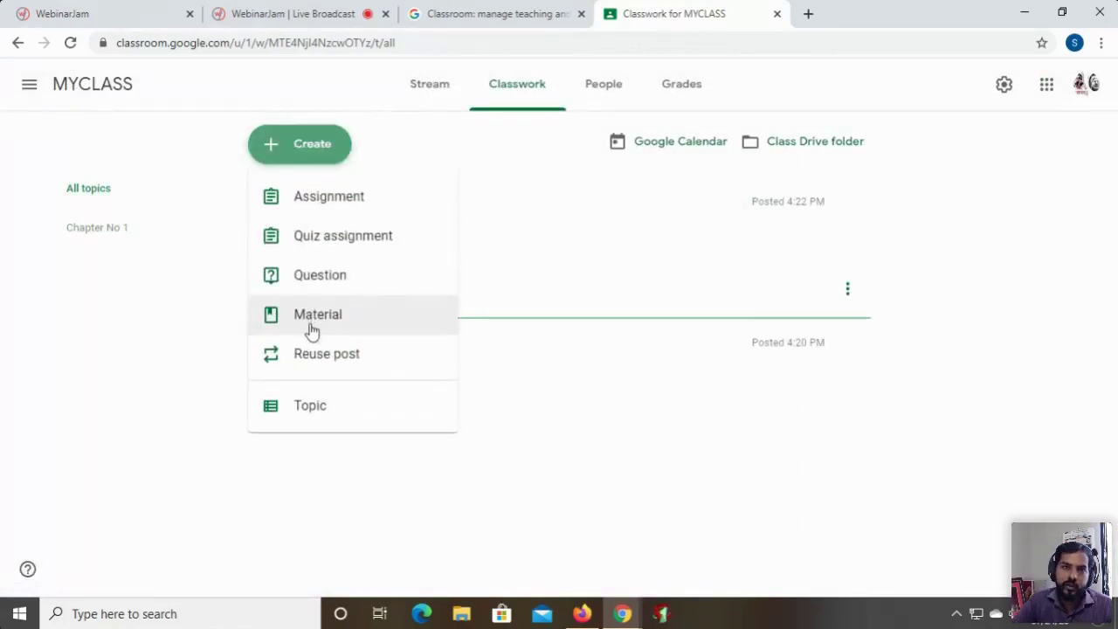
{"action": "left_click", "coordinate": [321, 281]}
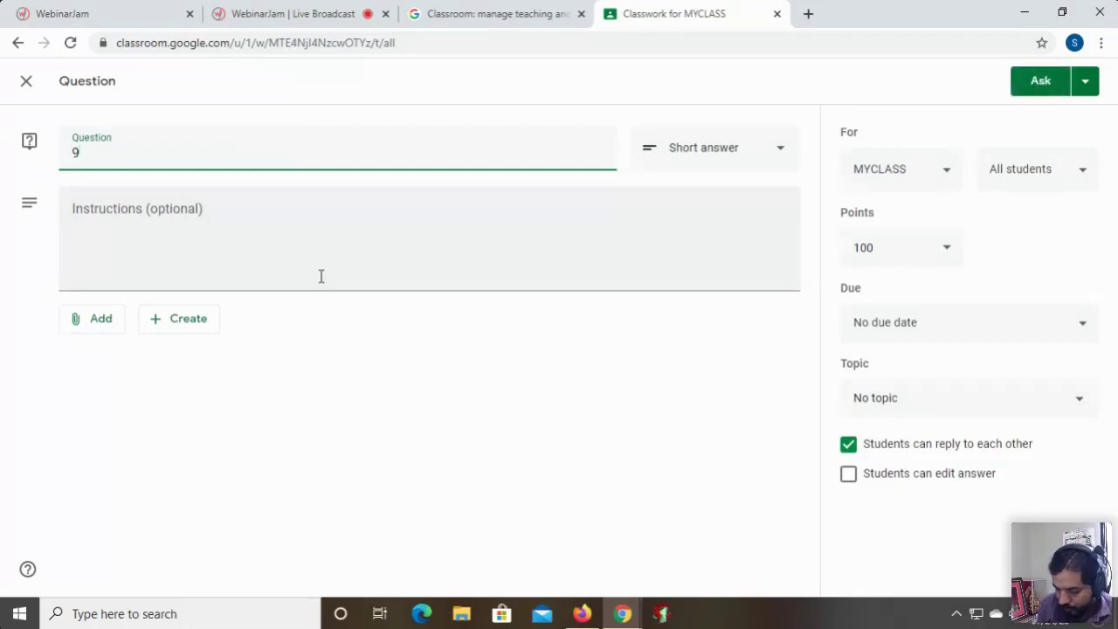
{"action": "type", "text": "10"}
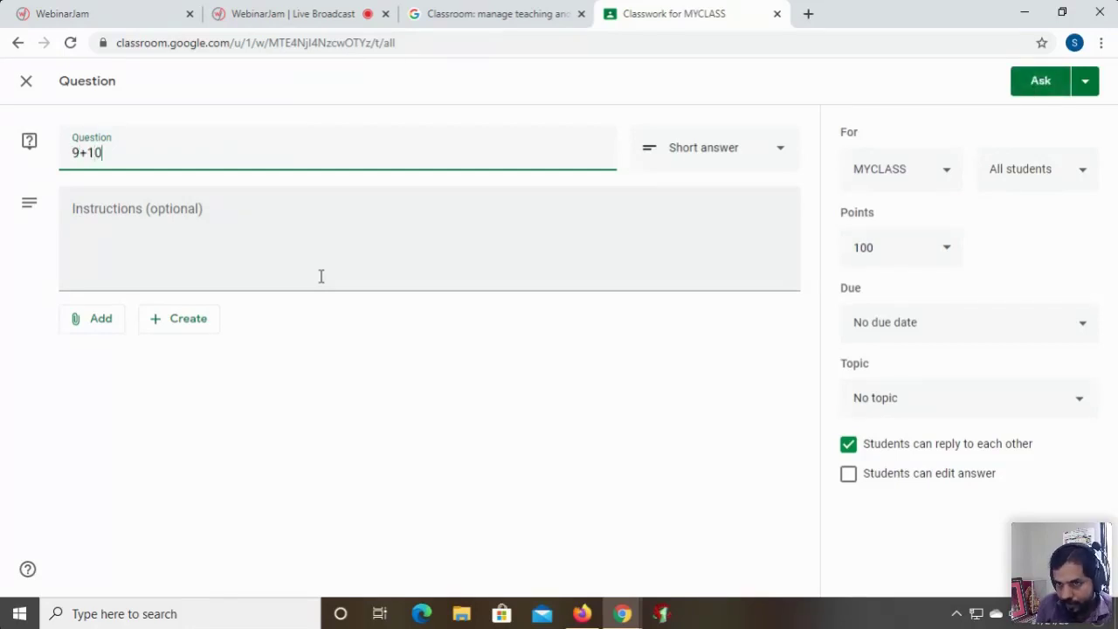
{"action": "type", "text": "=?"}
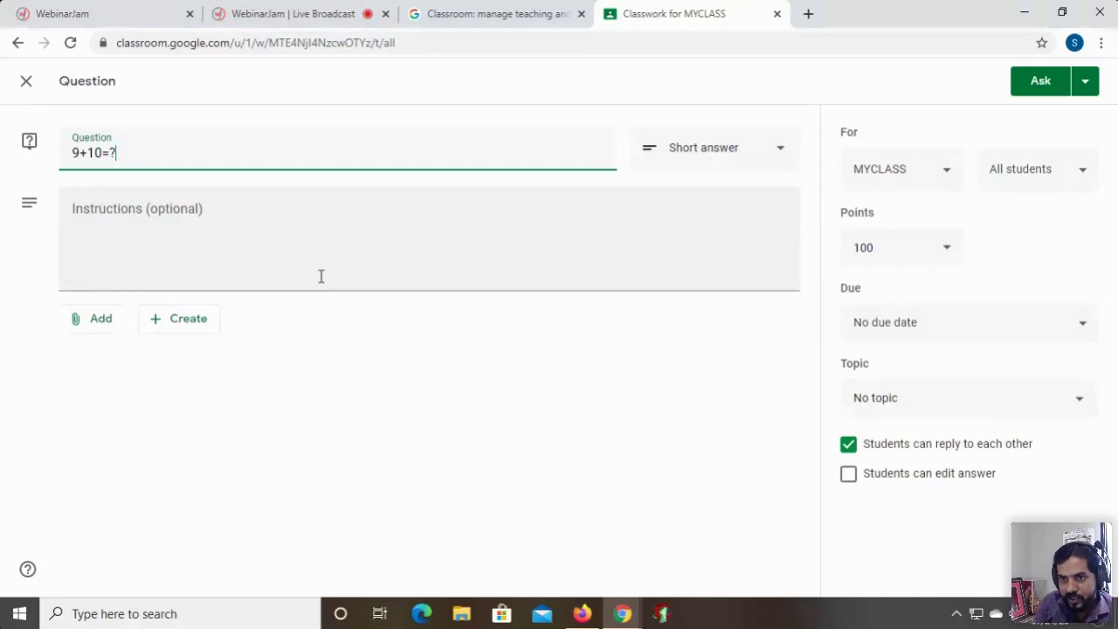
{"action": "left_click", "coordinate": [169, 211]}
{"action": "type", "text": "Answer"}
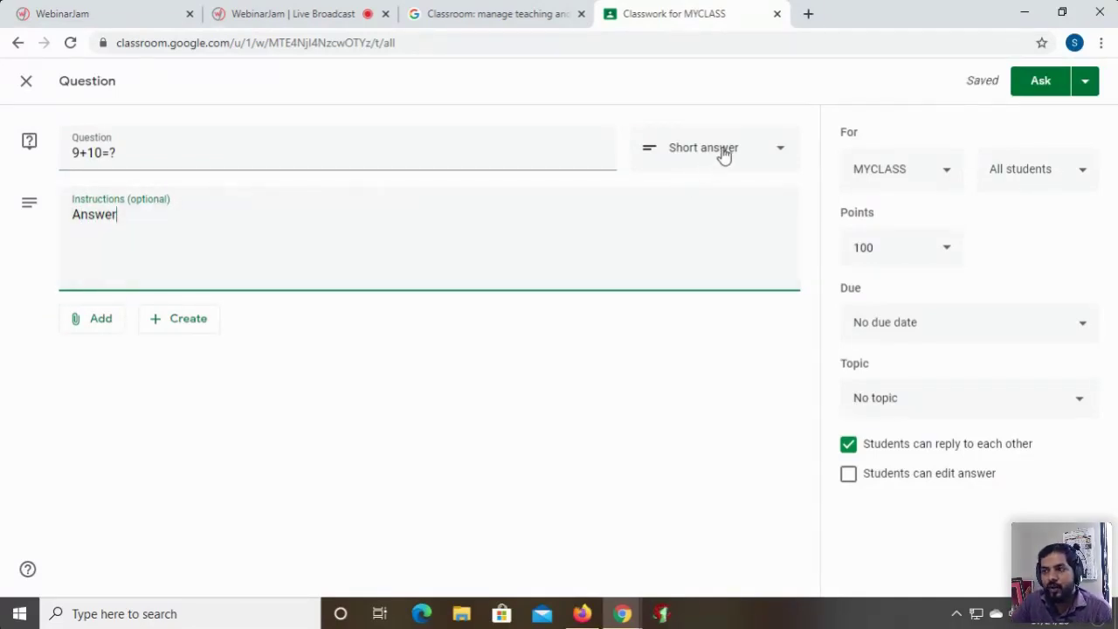
Step: Make the question multiple choice and enter the answer options 19, 20, 25 and 18
{"action": "left_click", "coordinate": [778, 158]}
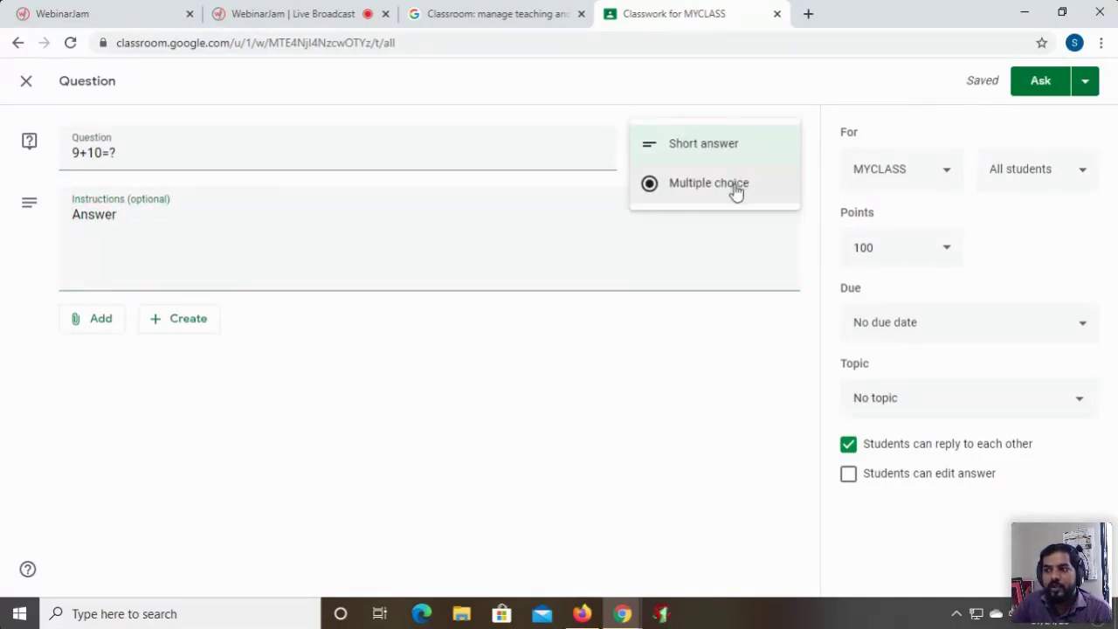
{"action": "left_click", "coordinate": [735, 186]}
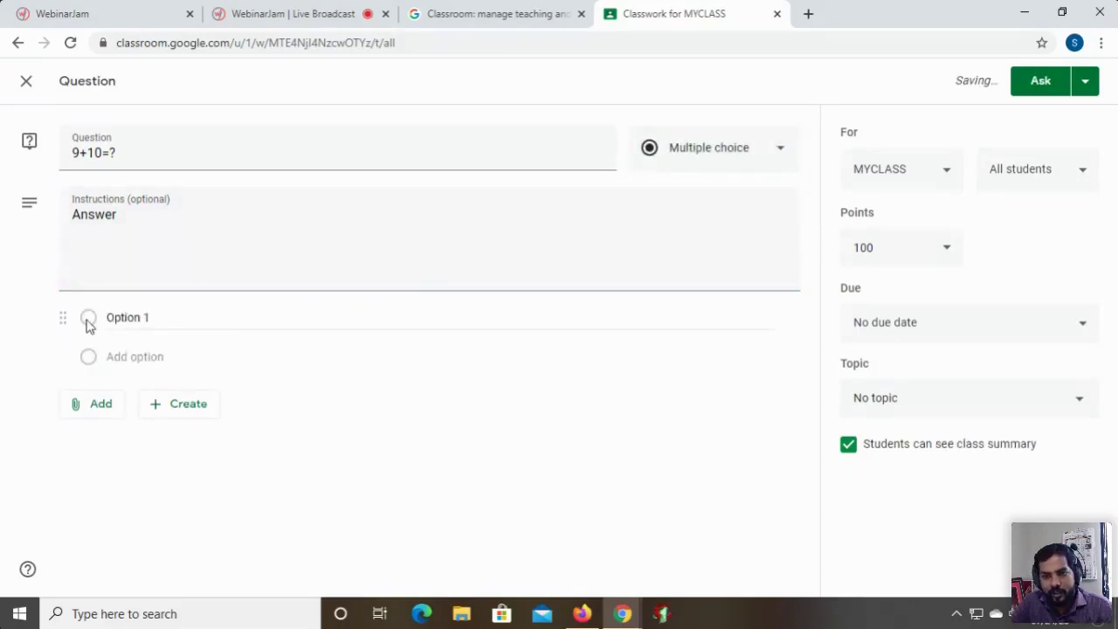
{"action": "left_click", "coordinate": [145, 320]}
{"action": "type", "text": "19"}
{"action": "left_click", "coordinate": [120, 357]}
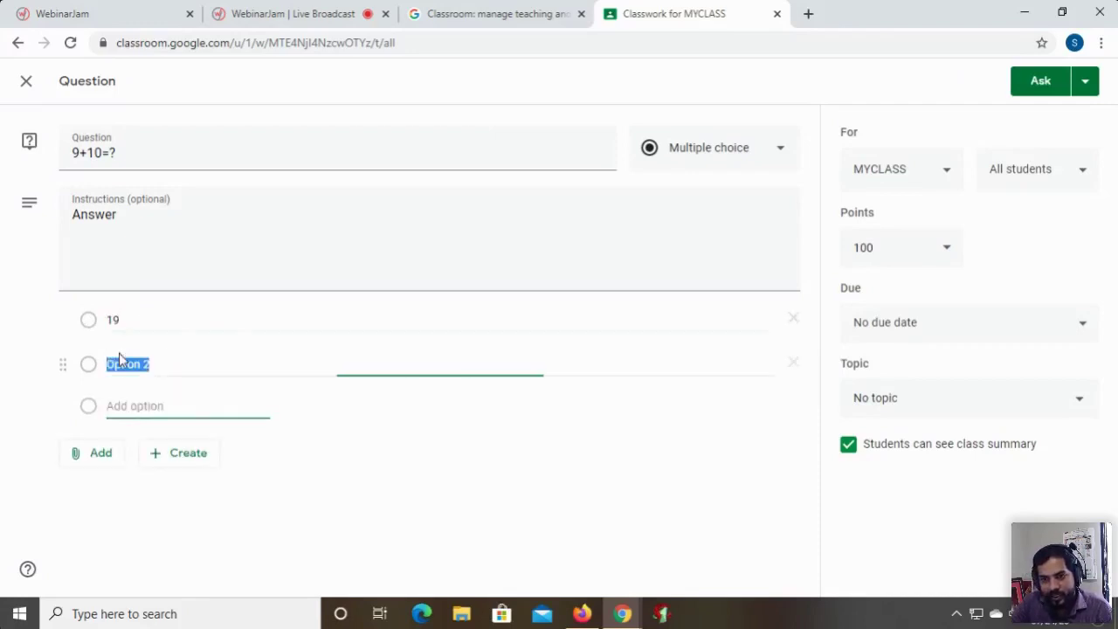
{"action": "type", "text": "20"}
{"action": "left_click", "coordinate": [123, 402]}
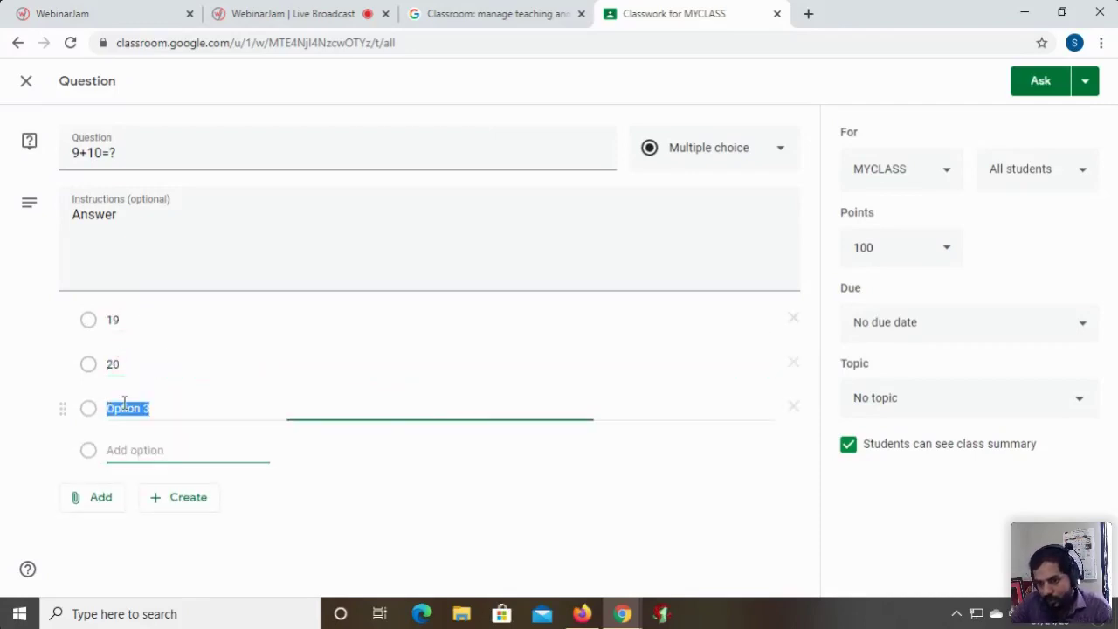
{"action": "type", "text": "25"}
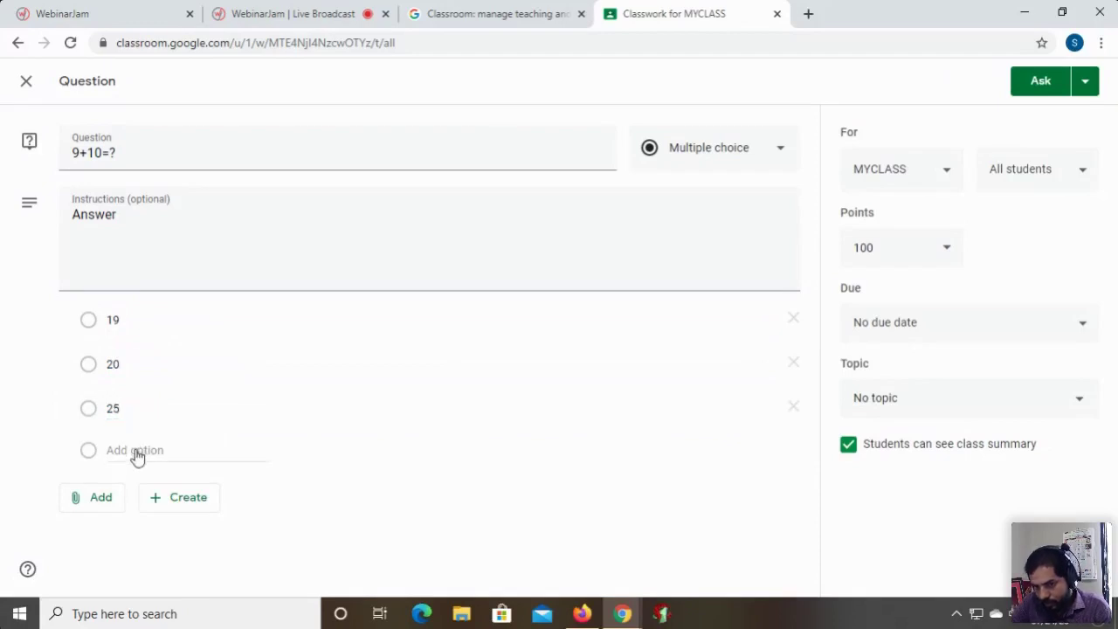
{"action": "left_click", "coordinate": [136, 449]}
{"action": "type", "text": "3"}
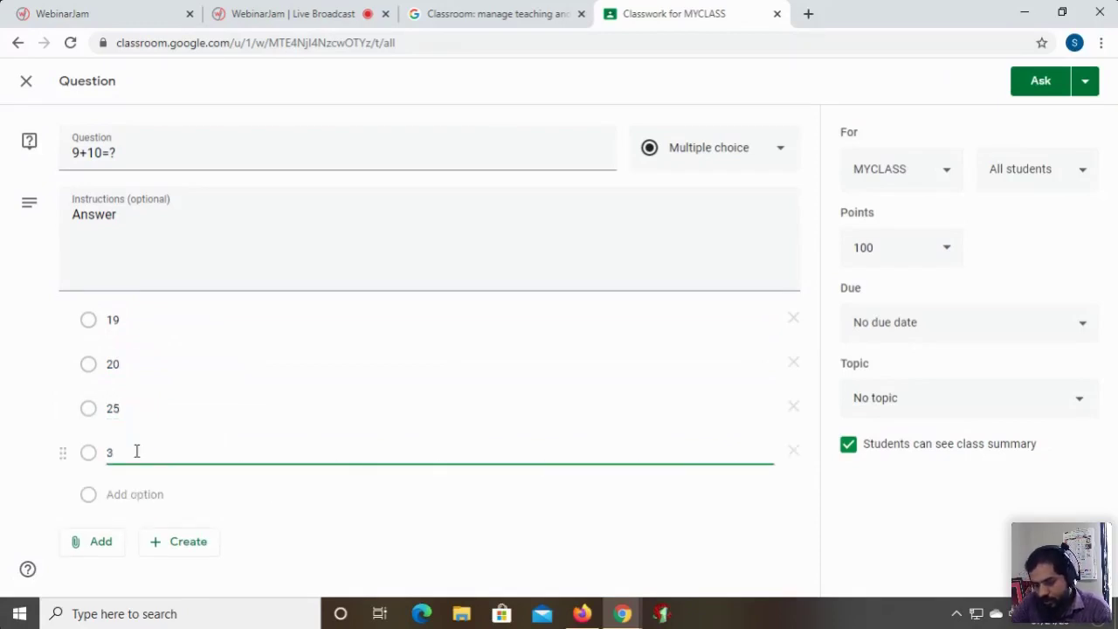
{"action": "type", "text": "18"}
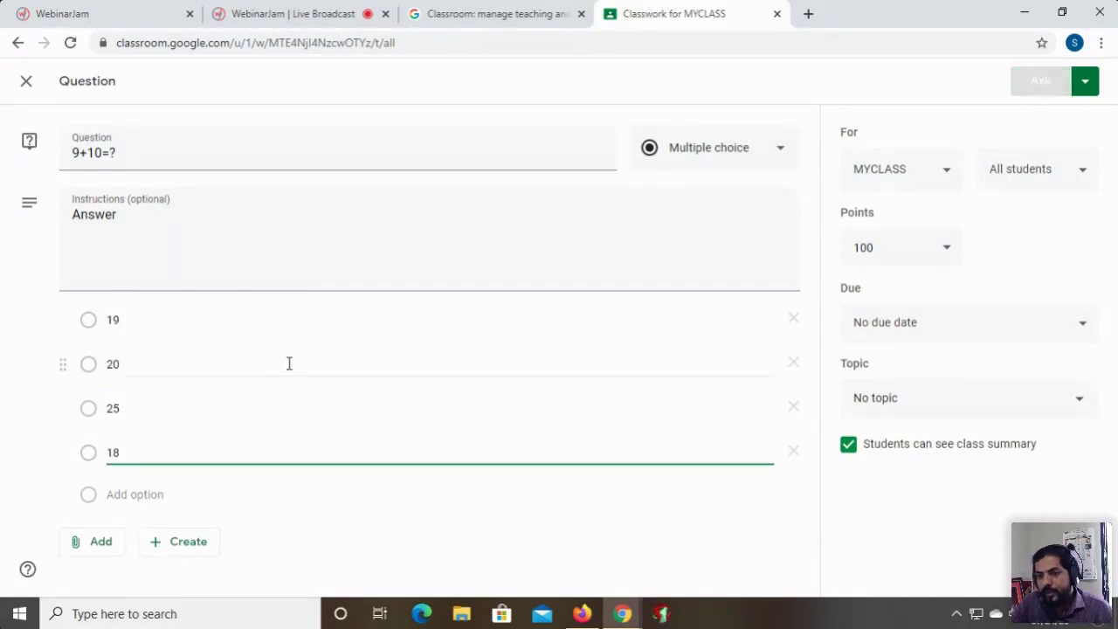
{"action": "left_click", "coordinate": [31, 434]}
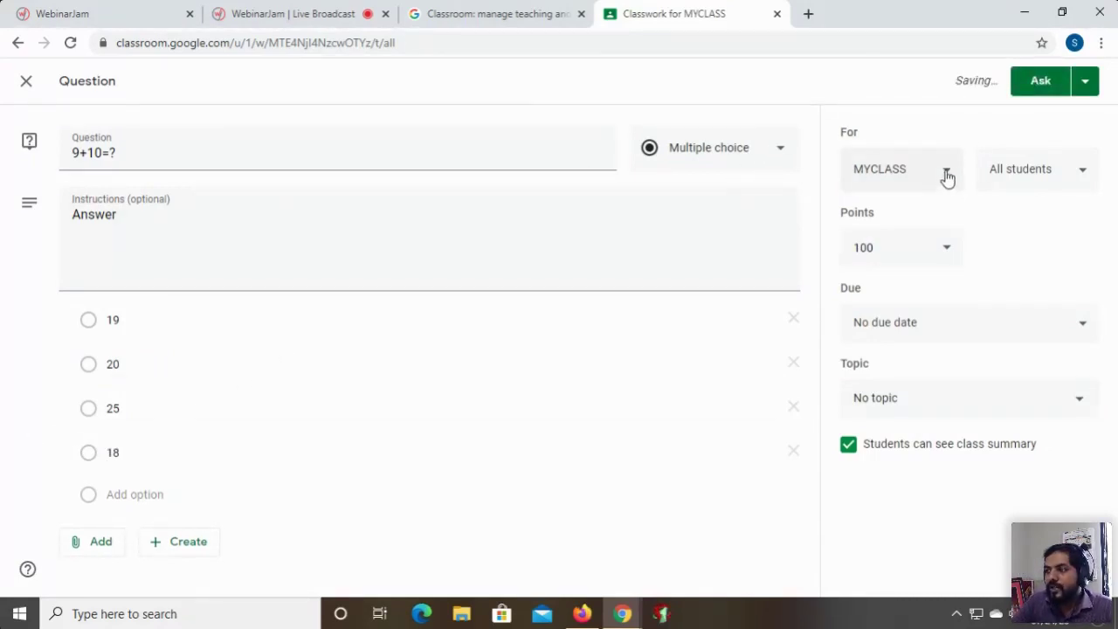
Step: Post the question to all MYCLASS students for 10 points, due Jul 27, 2020 at 4:30 PM
{"action": "left_click", "coordinate": [944, 249]}
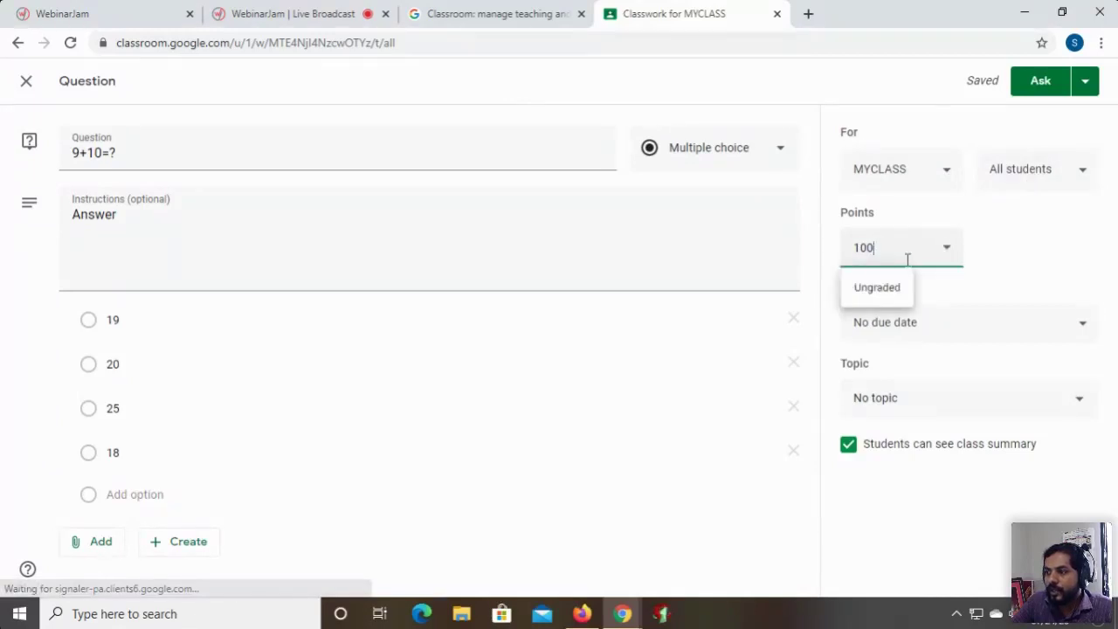
{"action": "key", "text": "BackSpace"}
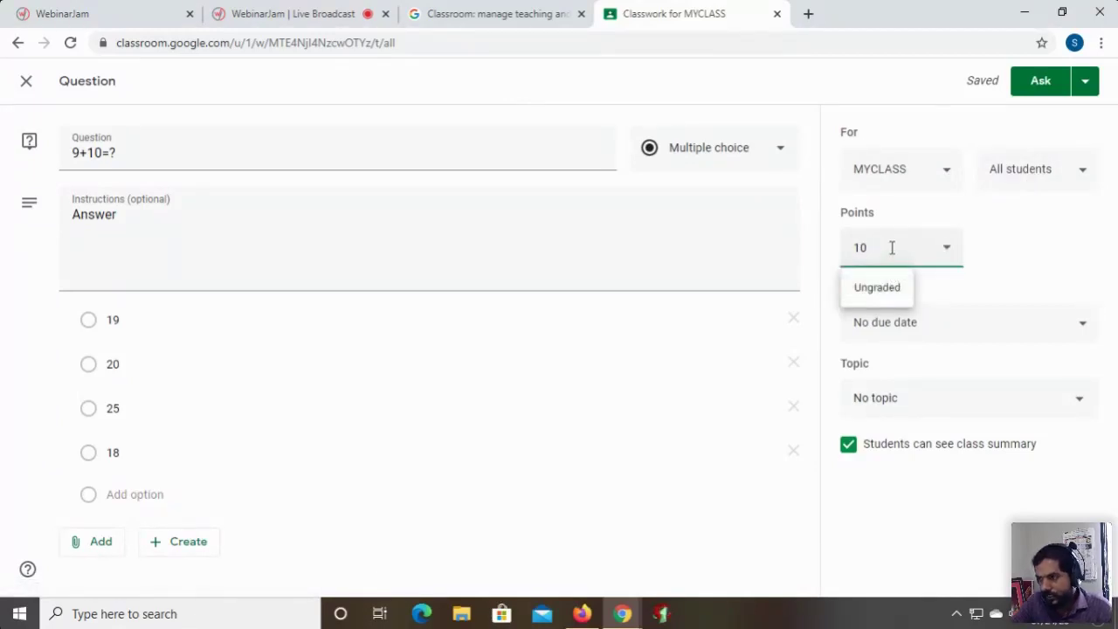
{"action": "left_click", "coordinate": [932, 337]}
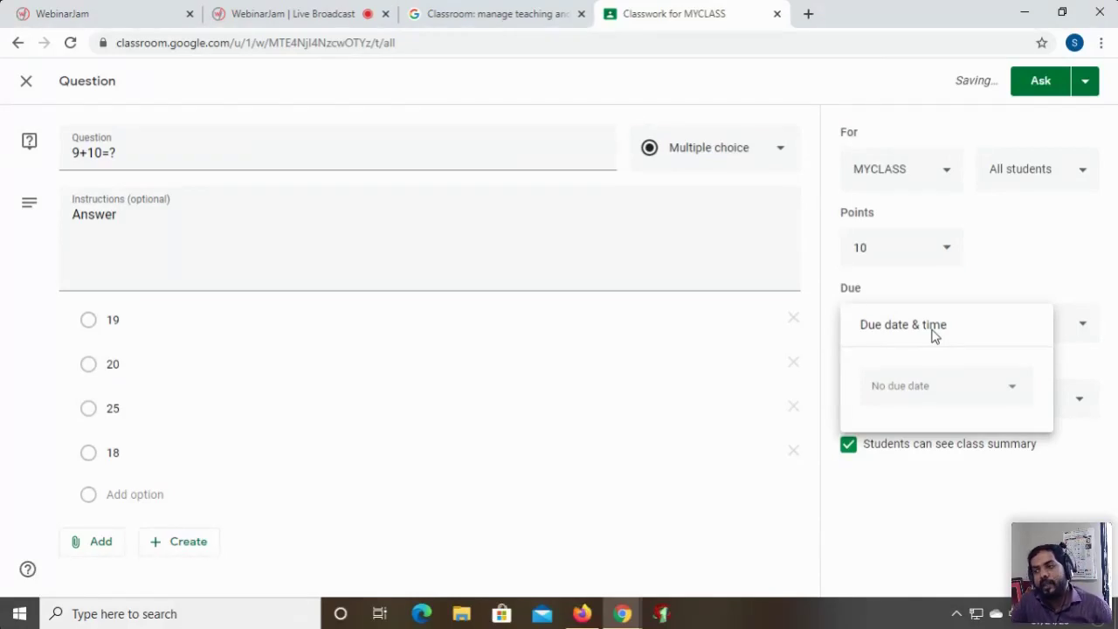
{"action": "left_click", "coordinate": [909, 393]}
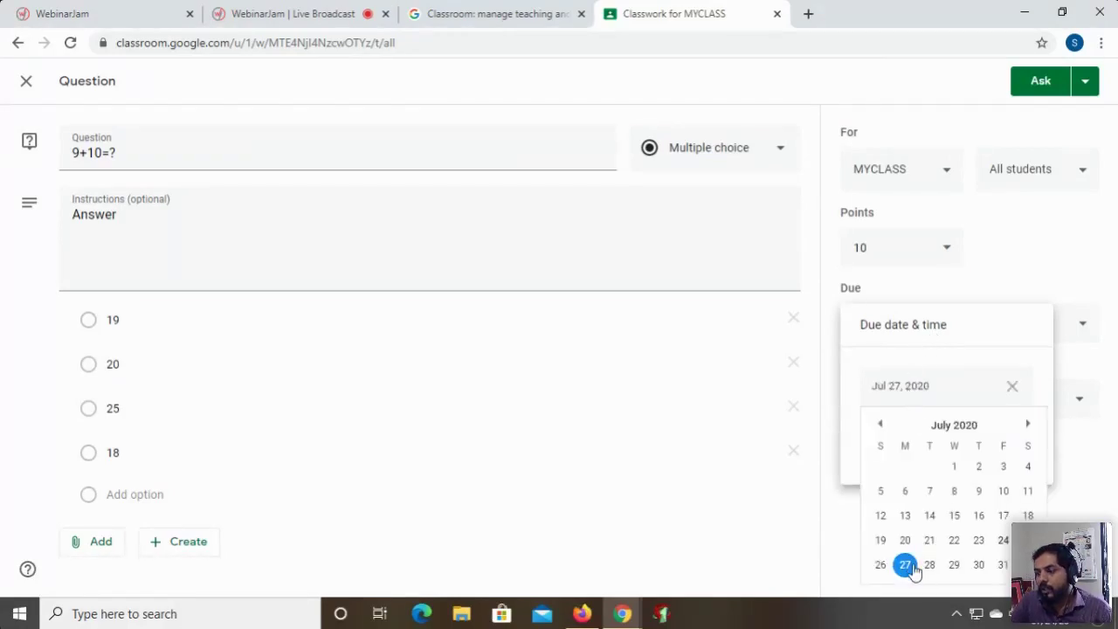
{"action": "left_click", "coordinate": [903, 564]}
{"action": "left_click", "coordinate": [926, 444]}
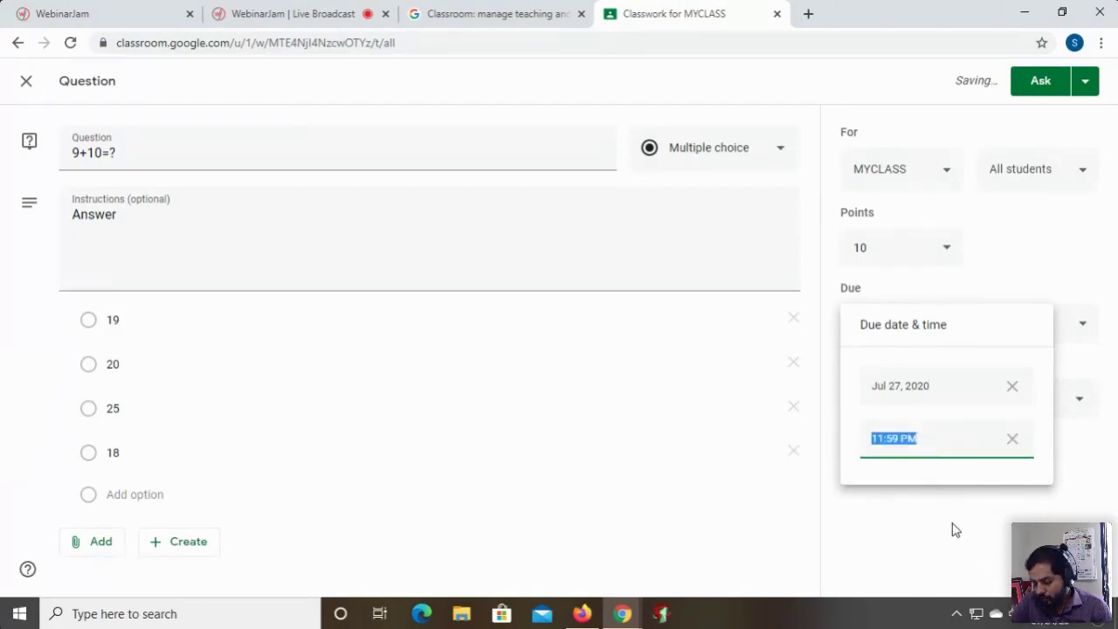
{"action": "type", "text": "04.30"}
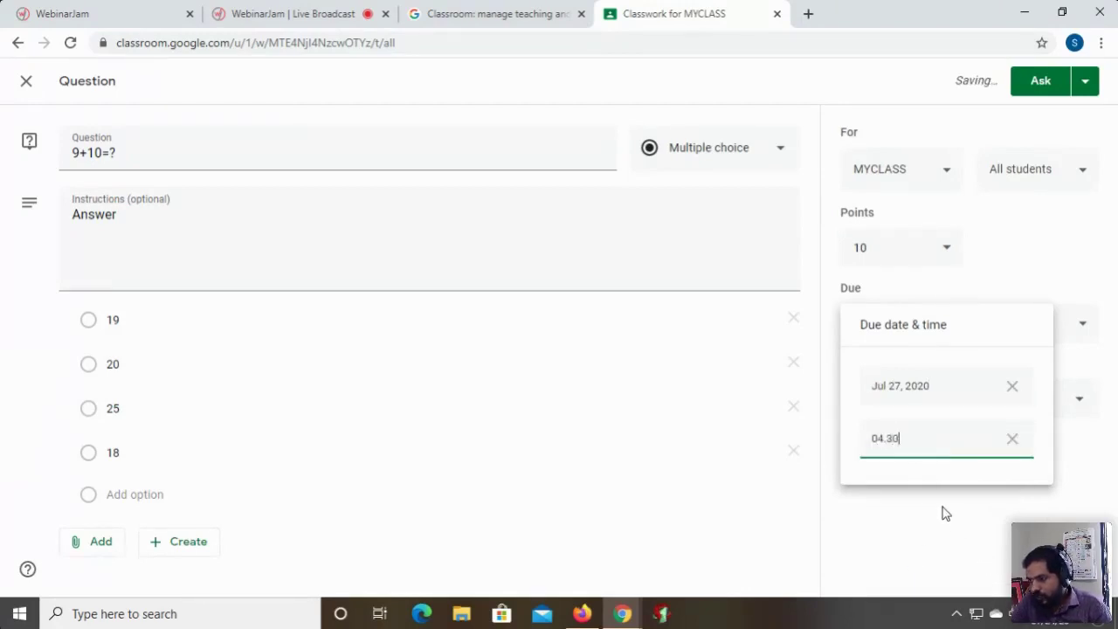
{"action": "left_click", "coordinate": [959, 551]}
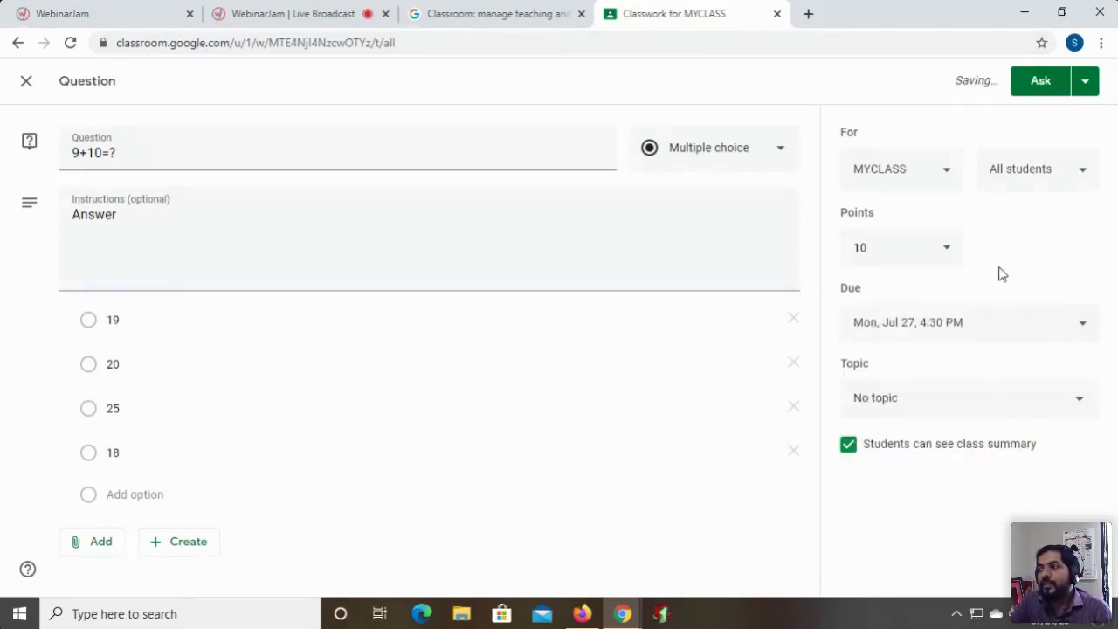
{"action": "left_click", "coordinate": [1041, 81]}
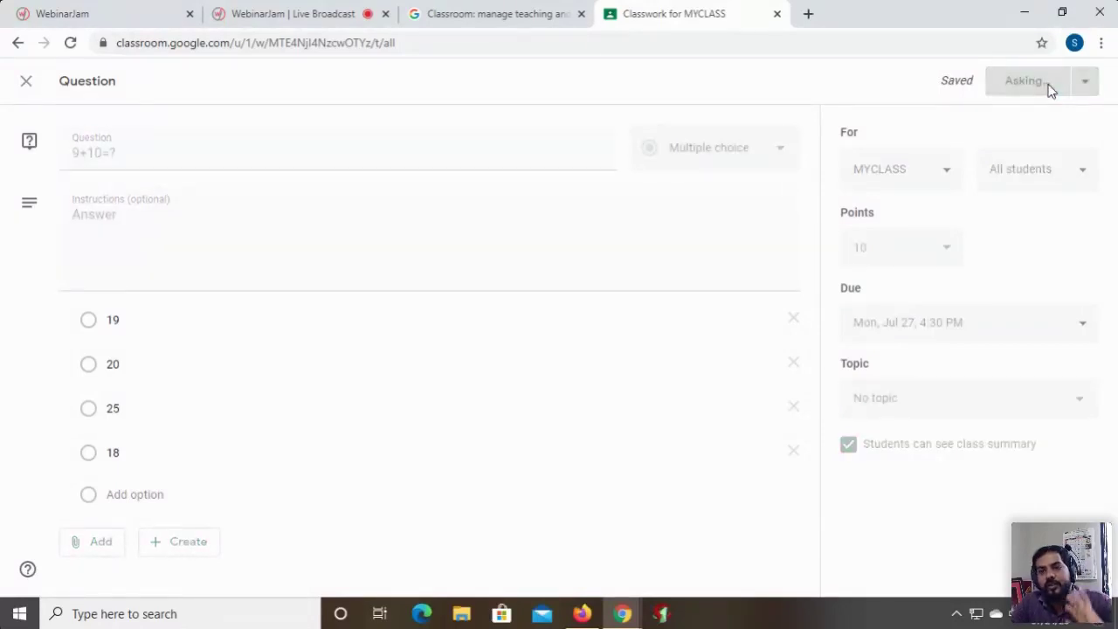
Step: Switch to the student's Firefox window, return to the MYCLASS stream and reload it to look for the new question
{"action": "left_click", "coordinate": [582, 614]}
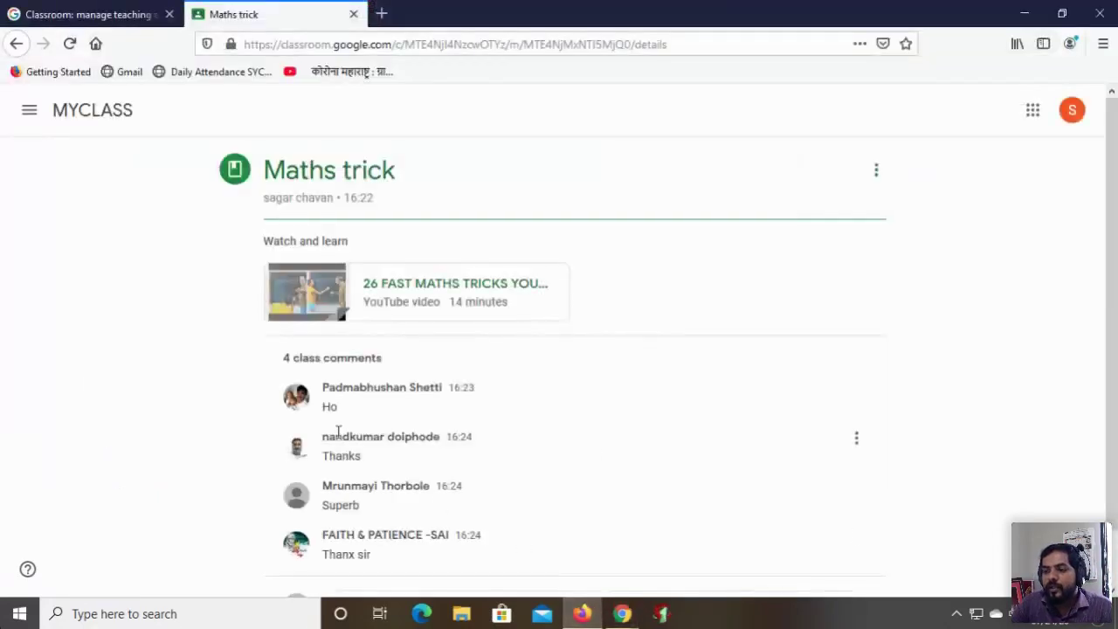
{"action": "left_click", "coordinate": [78, 116]}
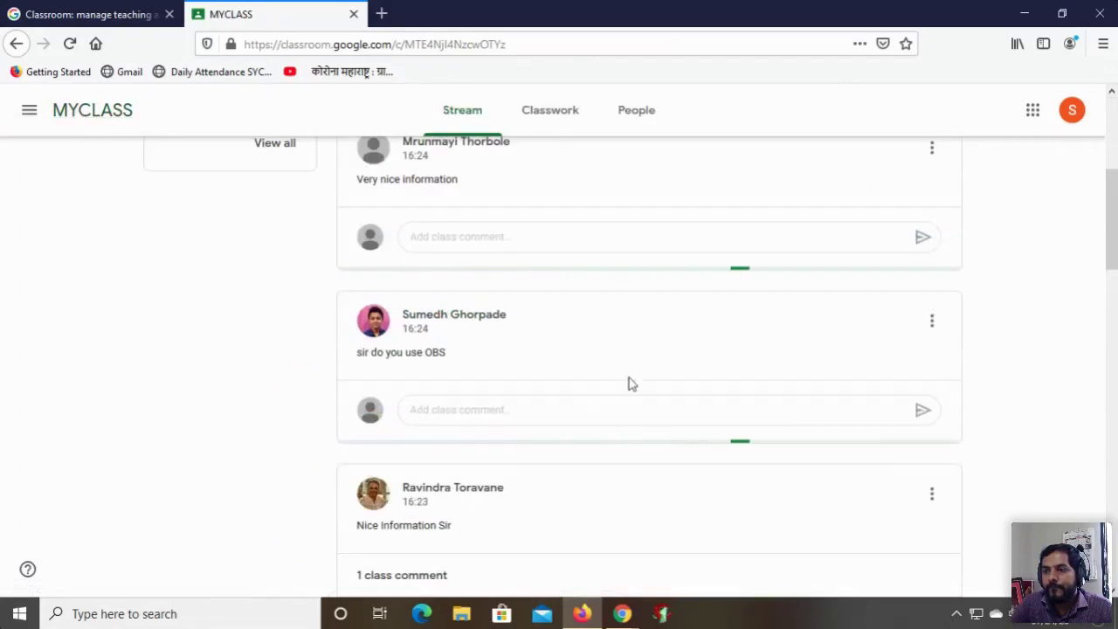
{"action": "scroll", "coordinate": [629, 383], "scroll_direction": "down", "scroll_amount": 2}
{"action": "scroll", "coordinate": [631, 382], "scroll_direction": "down", "scroll_amount": 3}
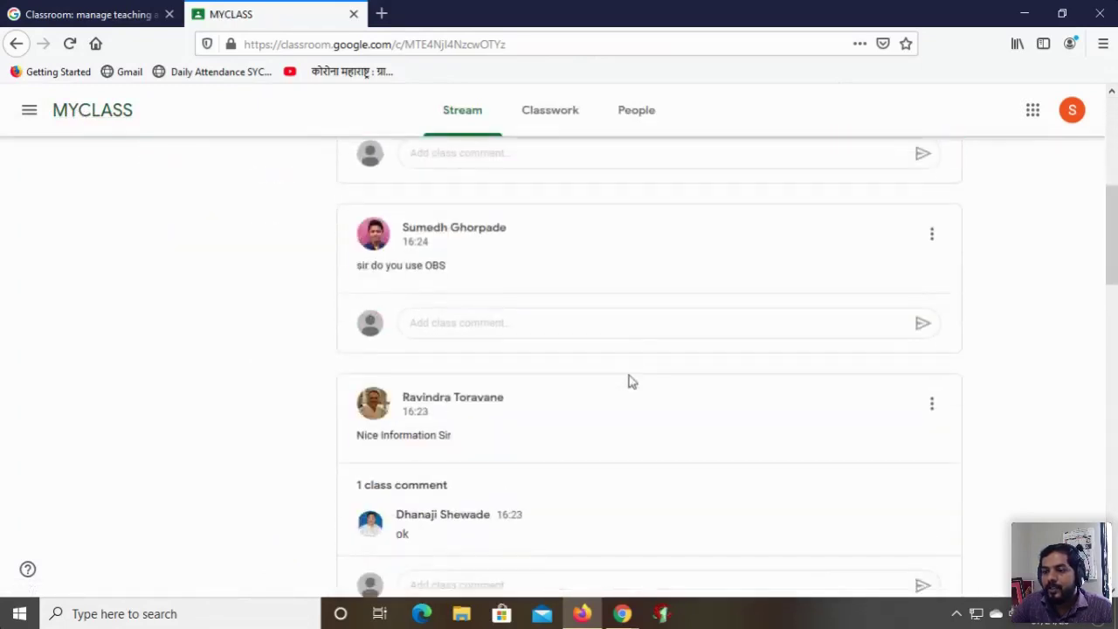
{"action": "scroll", "coordinate": [633, 381], "scroll_direction": "down", "scroll_amount": 2}
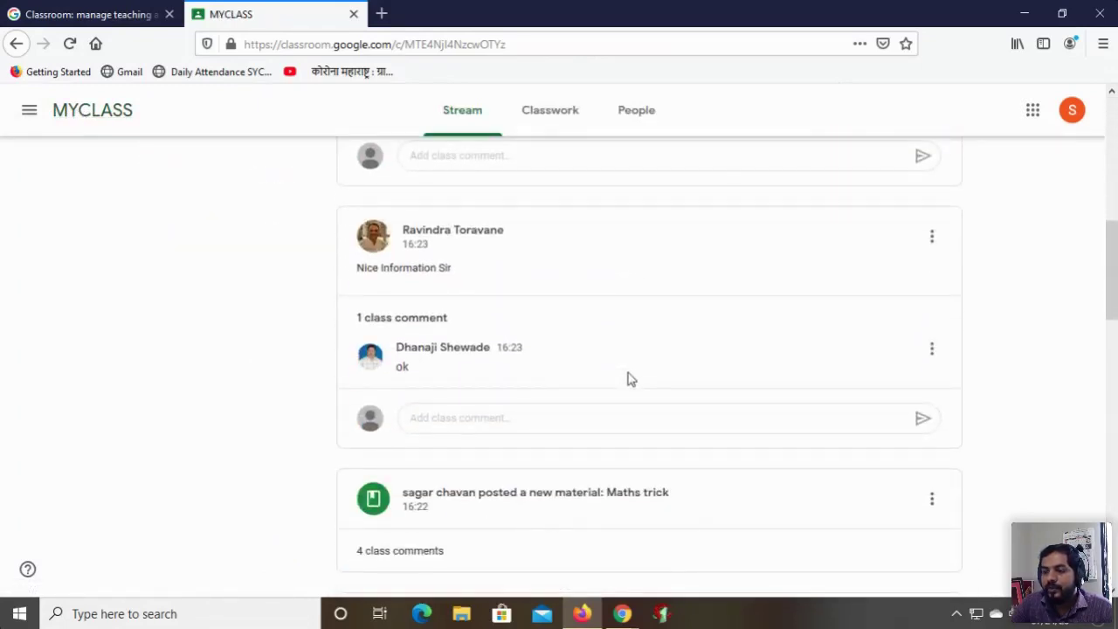
{"action": "scroll", "coordinate": [626, 380], "scroll_direction": "up", "scroll_amount": 6}
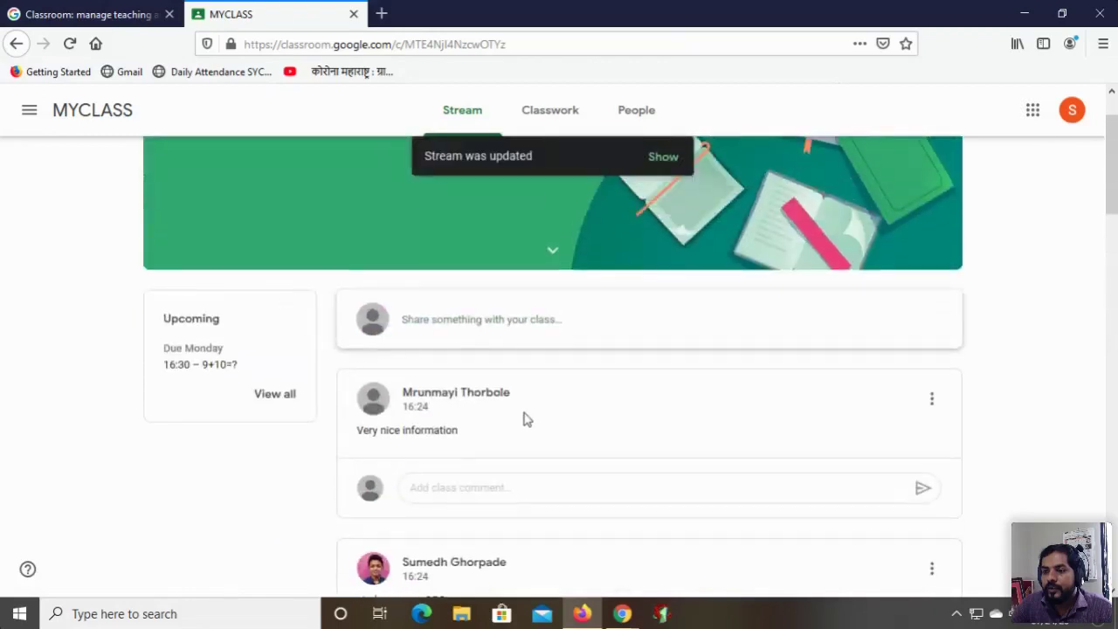
{"action": "left_click", "coordinate": [70, 43]}
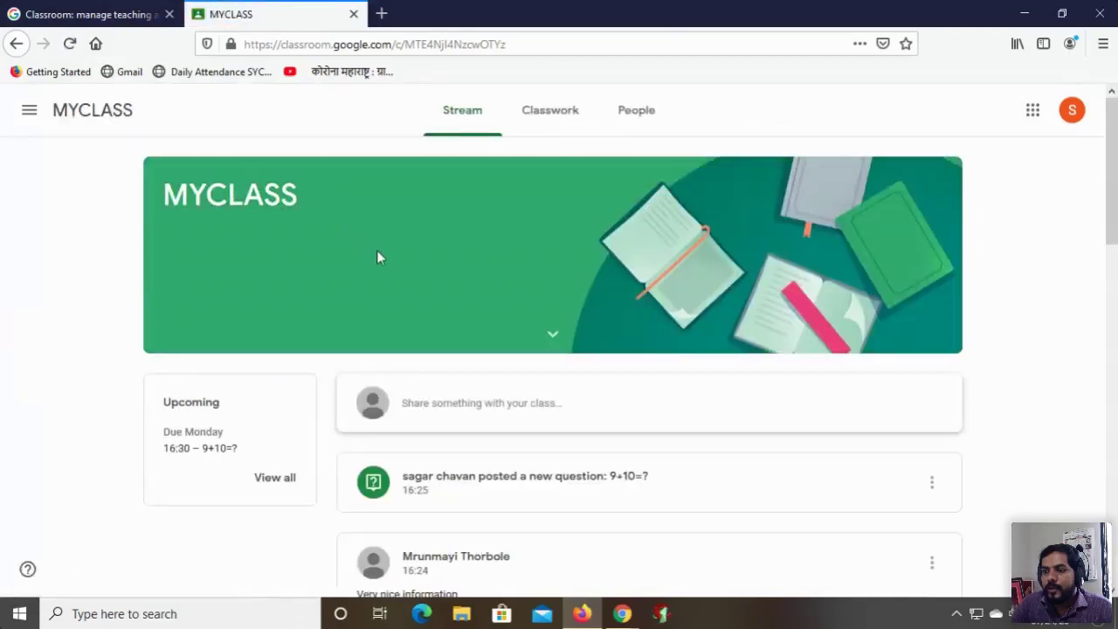
Step: Open the 9+10=? question as the student, choose the answer 19 and hand it in
{"action": "left_click", "coordinate": [523, 484]}
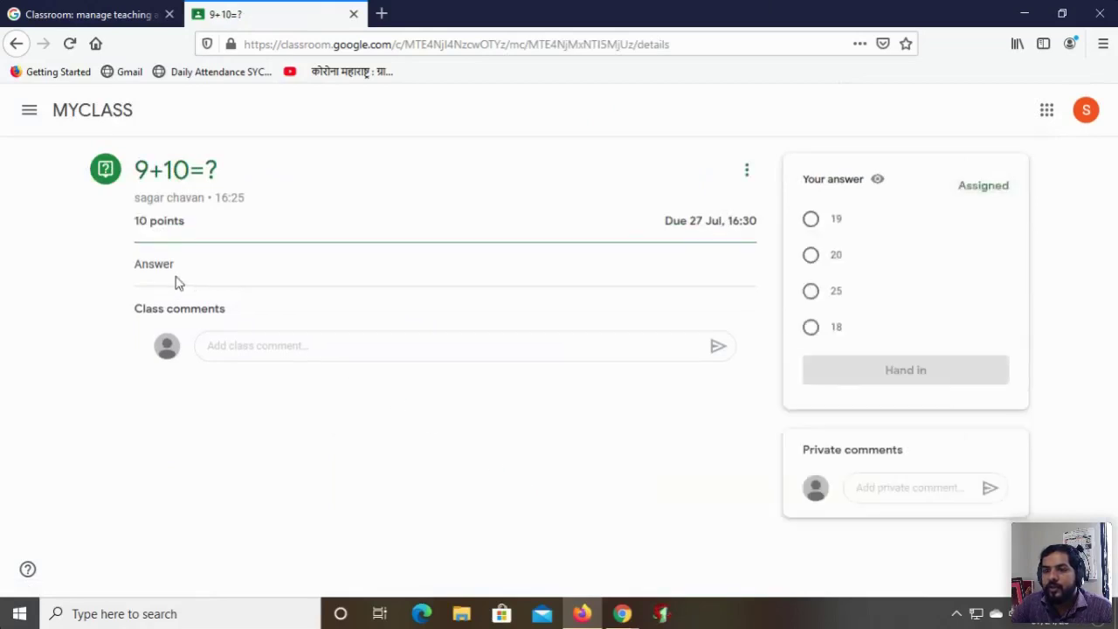
{"action": "left_click", "coordinate": [810, 221]}
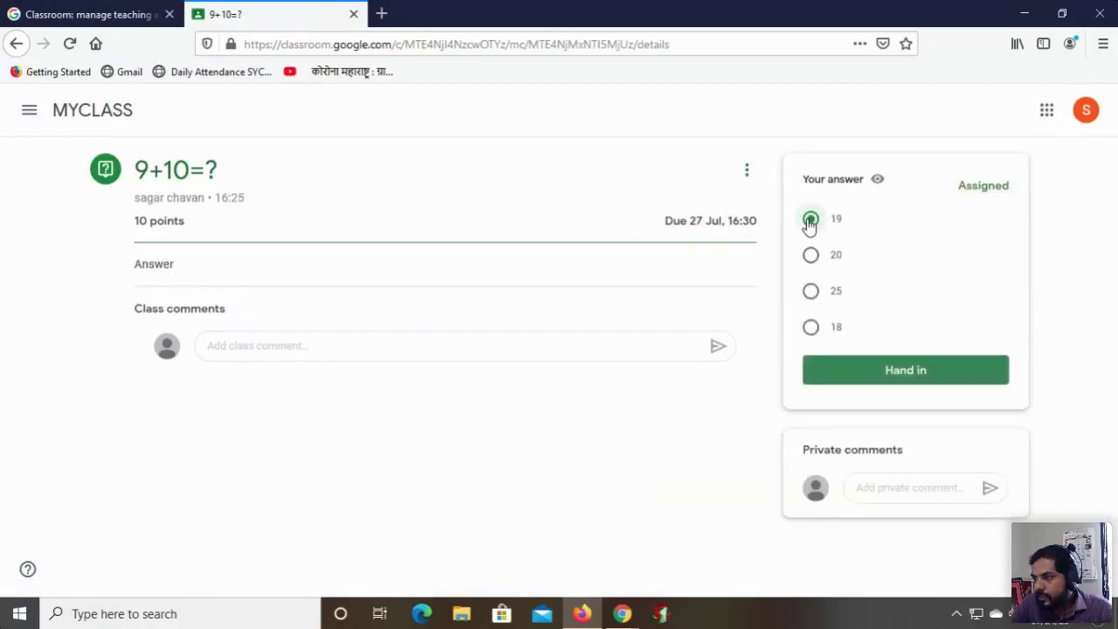
{"action": "left_click", "coordinate": [906, 371]}
{"action": "left_click", "coordinate": [654, 385]}
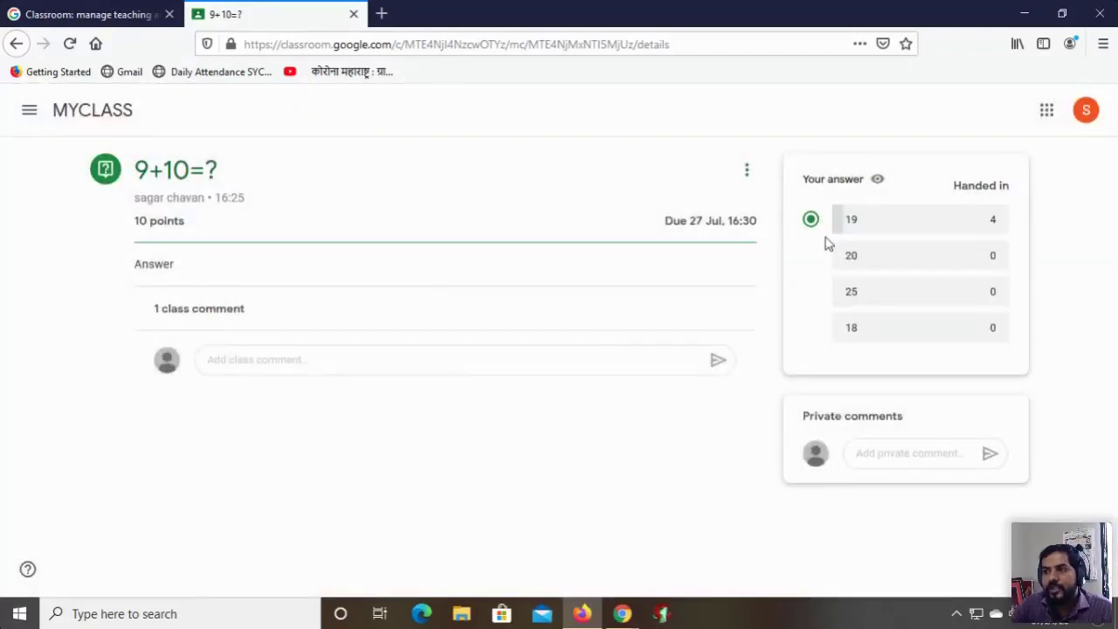
Step: Switch to the teacher's Chrome window and examine the response summary of the 9+10=? question in the classwork list
{"action": "mouse_move", "coordinate": [622, 613]}
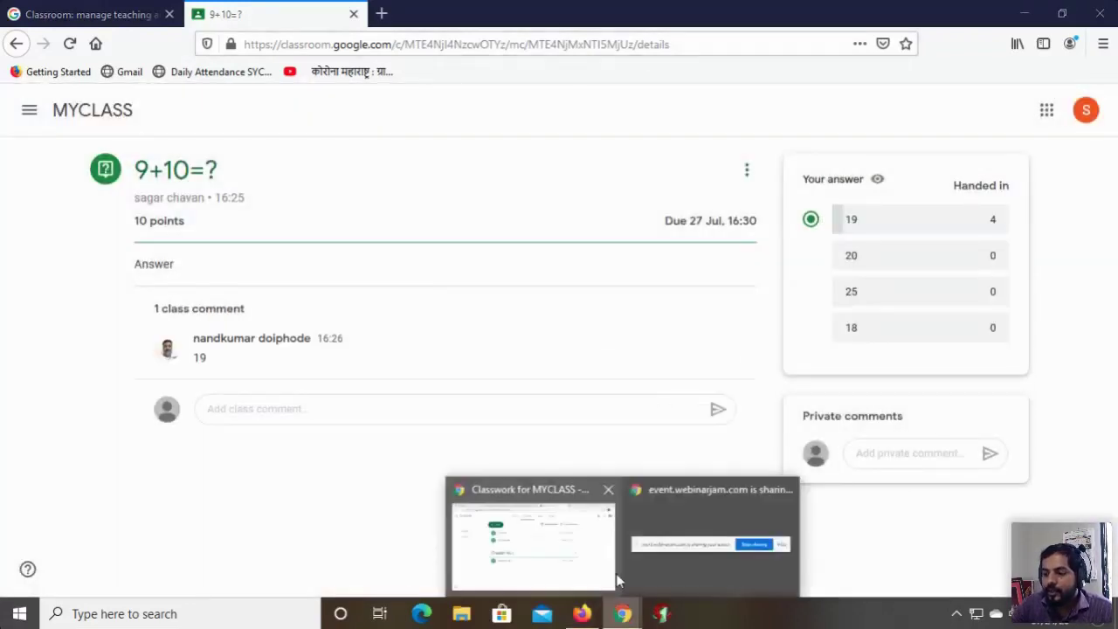
{"action": "left_click", "coordinate": [568, 549]}
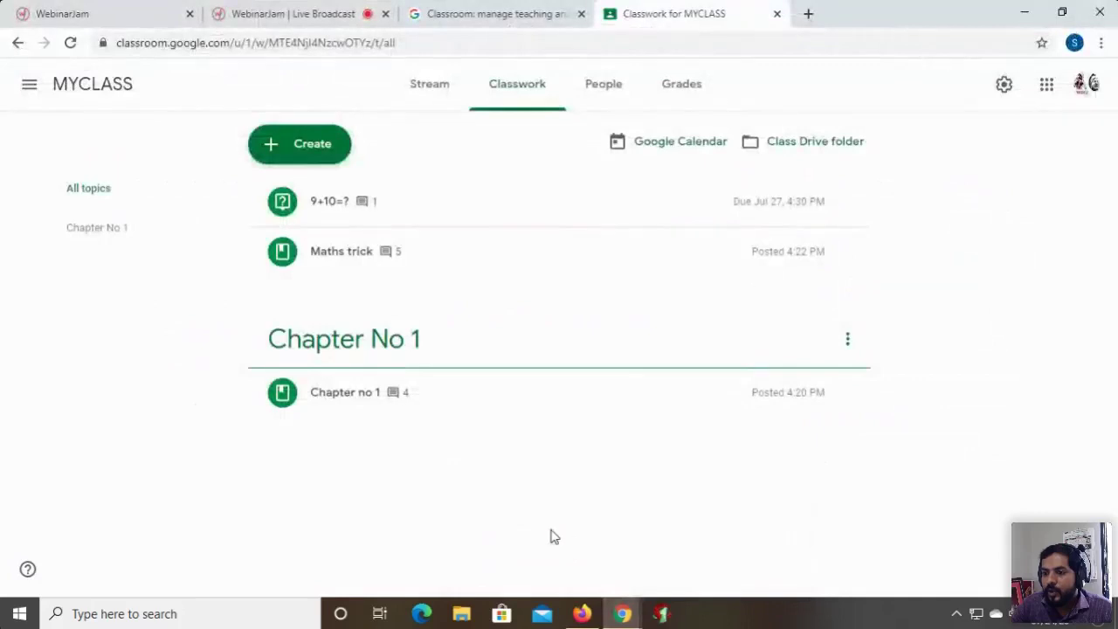
{"action": "left_click", "coordinate": [328, 206]}
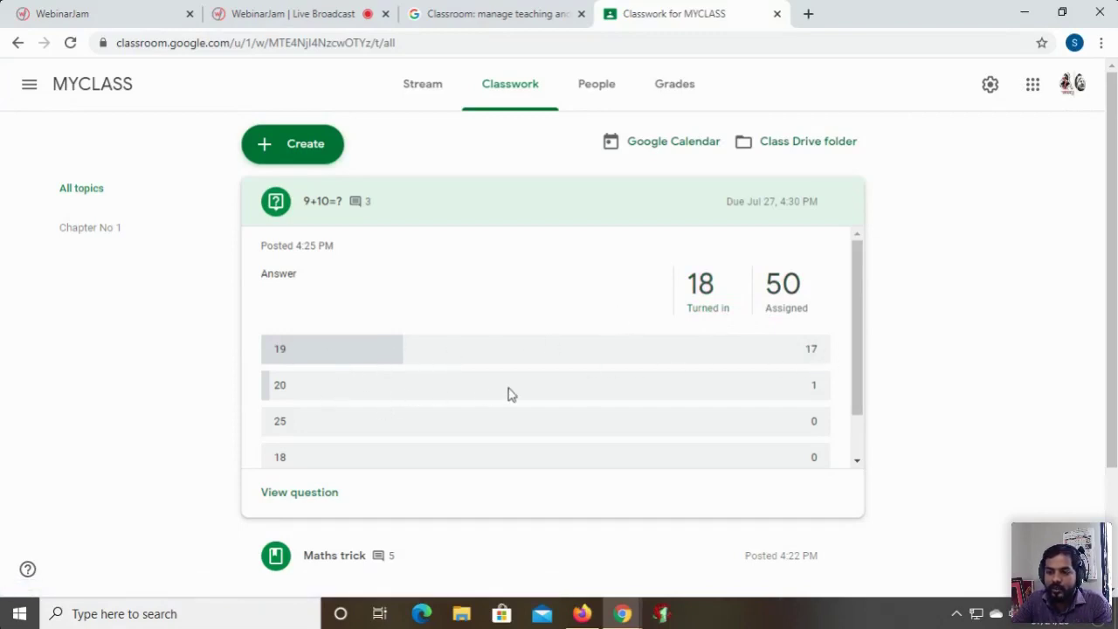
{"action": "scroll", "coordinate": [510, 394], "scroll_direction": "down", "scroll_amount": 1}
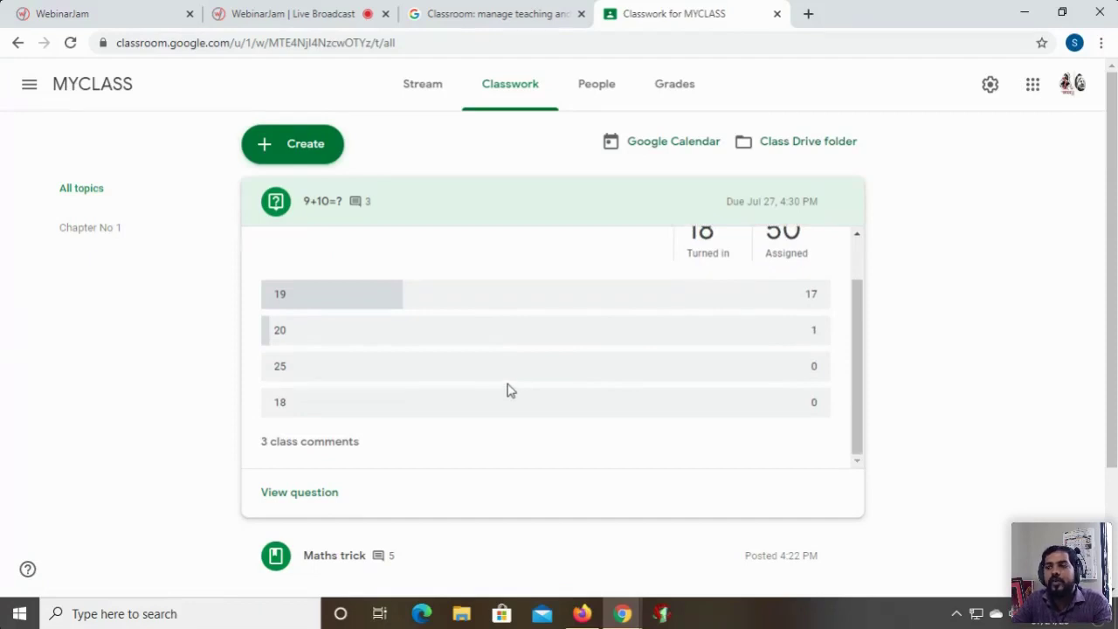
{"action": "scroll", "coordinate": [509, 384], "scroll_direction": "up", "scroll_amount": 1}
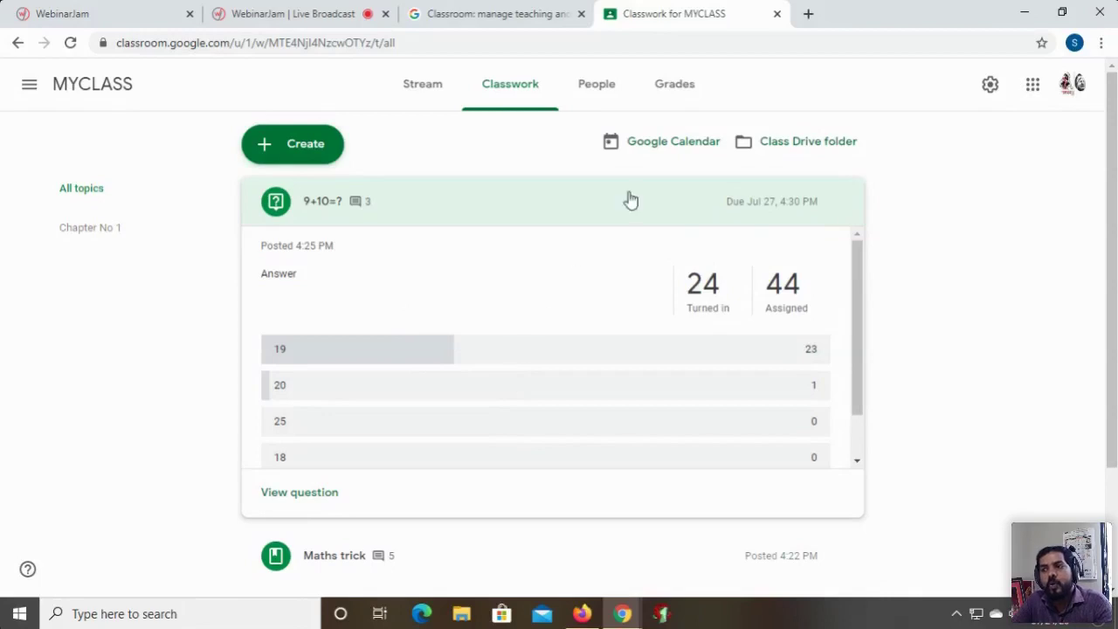
Step: Open the MYCLASS gradebook and look through the students' entries for the 9+10=? question
{"action": "left_click", "coordinate": [672, 90]}
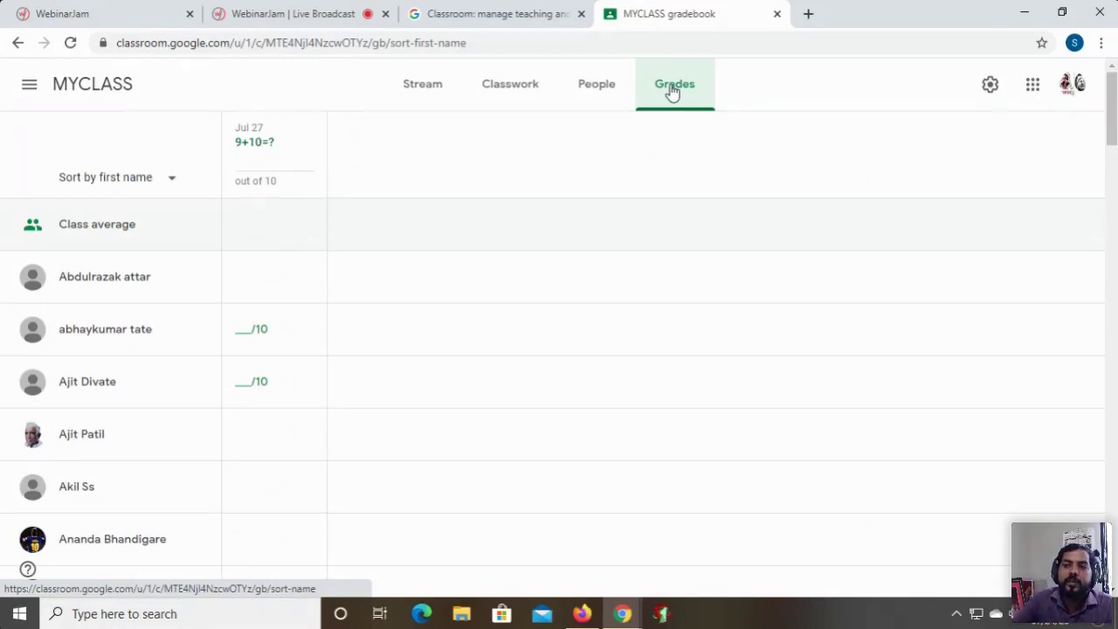
{"action": "scroll", "coordinate": [297, 371], "scroll_direction": "down", "scroll_amount": 1}
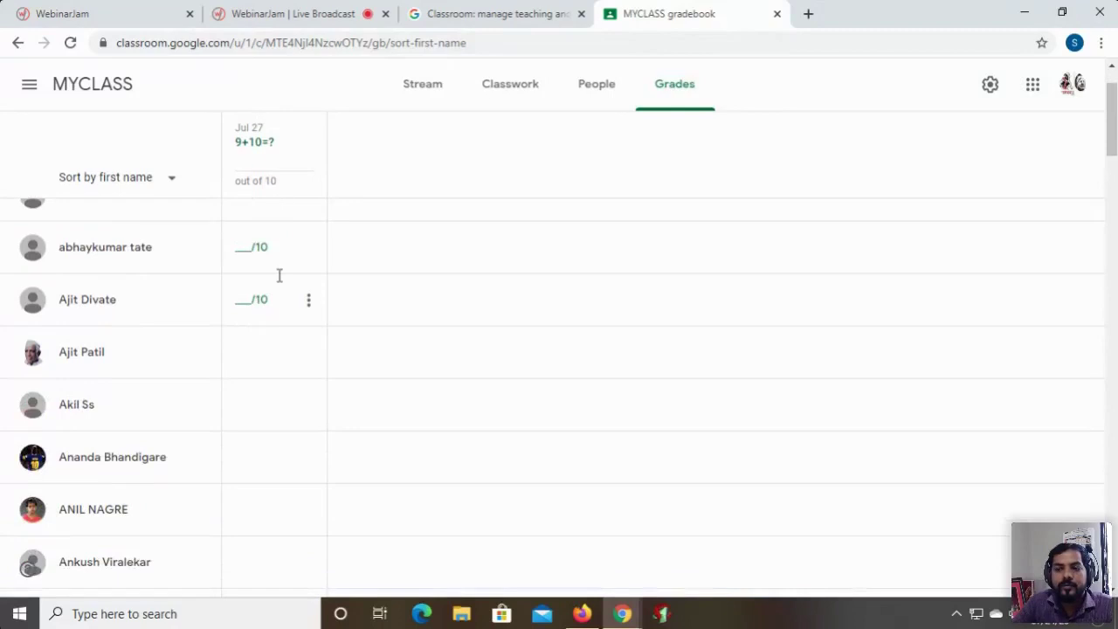
{"action": "scroll", "coordinate": [297, 370], "scroll_direction": "up", "scroll_amount": 1}
{"action": "scroll", "coordinate": [297, 371], "scroll_direction": "down", "scroll_amount": 6}
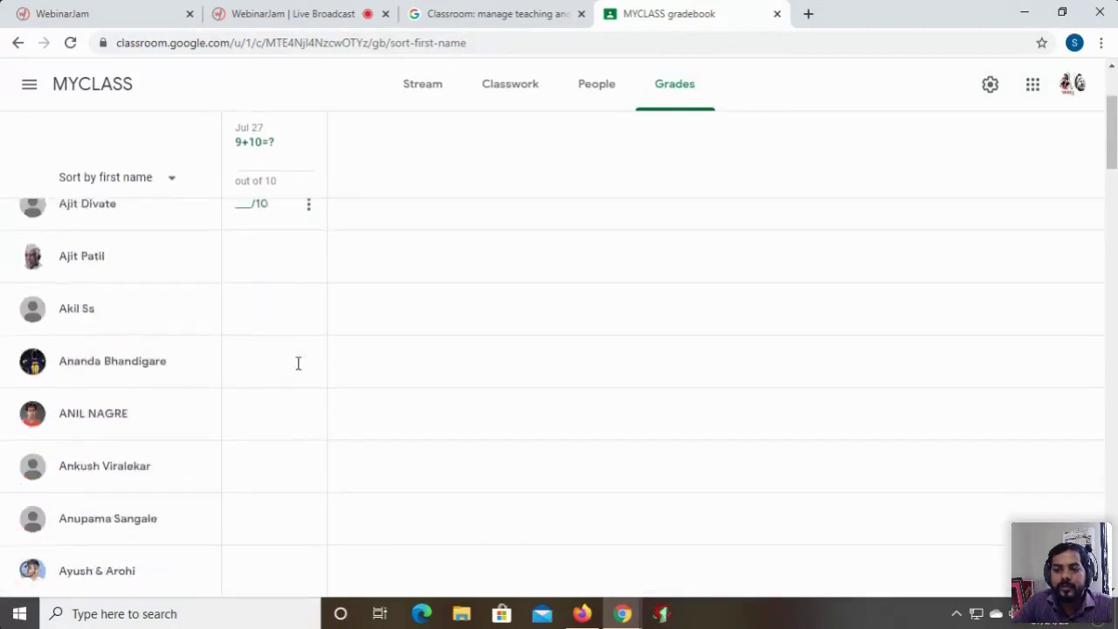
{"action": "scroll", "coordinate": [297, 362], "scroll_direction": "up", "scroll_amount": 4}
{"action": "scroll", "coordinate": [255, 285], "scroll_direction": "down", "scroll_amount": 15}
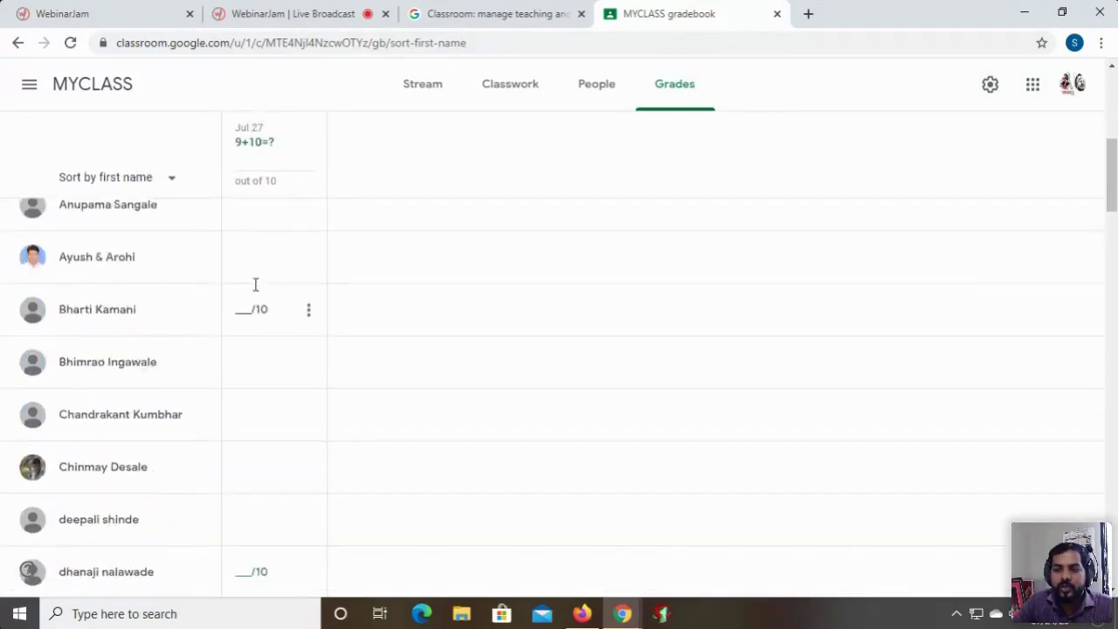
{"action": "scroll", "coordinate": [268, 370], "scroll_direction": "down", "scroll_amount": 4}
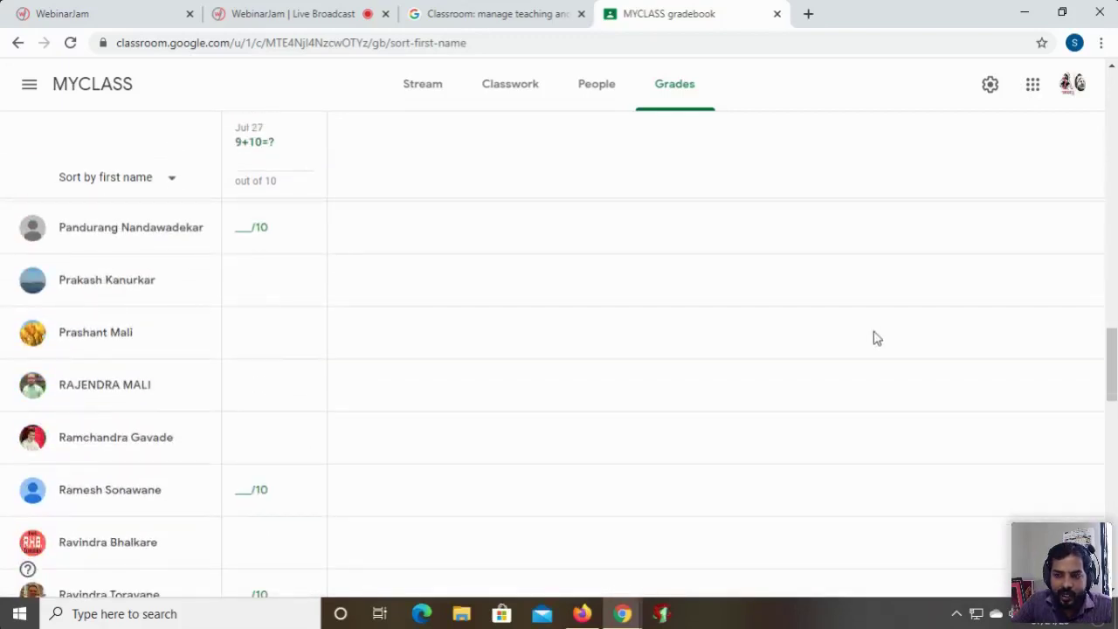
Step: Open the work record of a student who turned in the 9+10=? question and view the details of the answer
{"action": "left_click", "coordinate": [299, 241]}
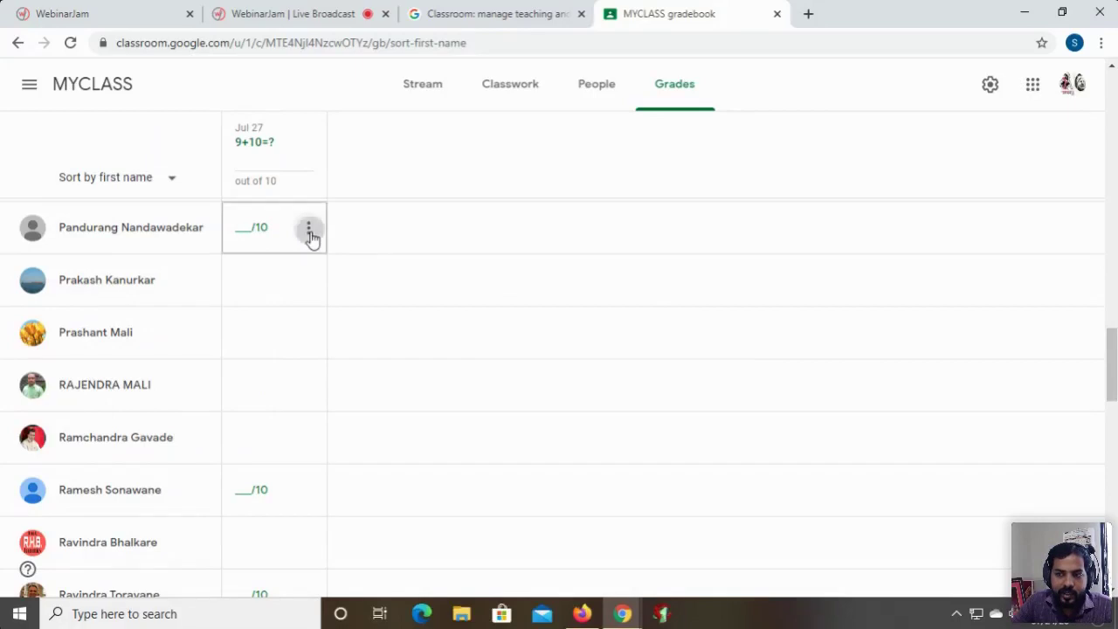
{"action": "left_click", "coordinate": [252, 238]}
{"action": "left_click", "coordinate": [155, 229]}
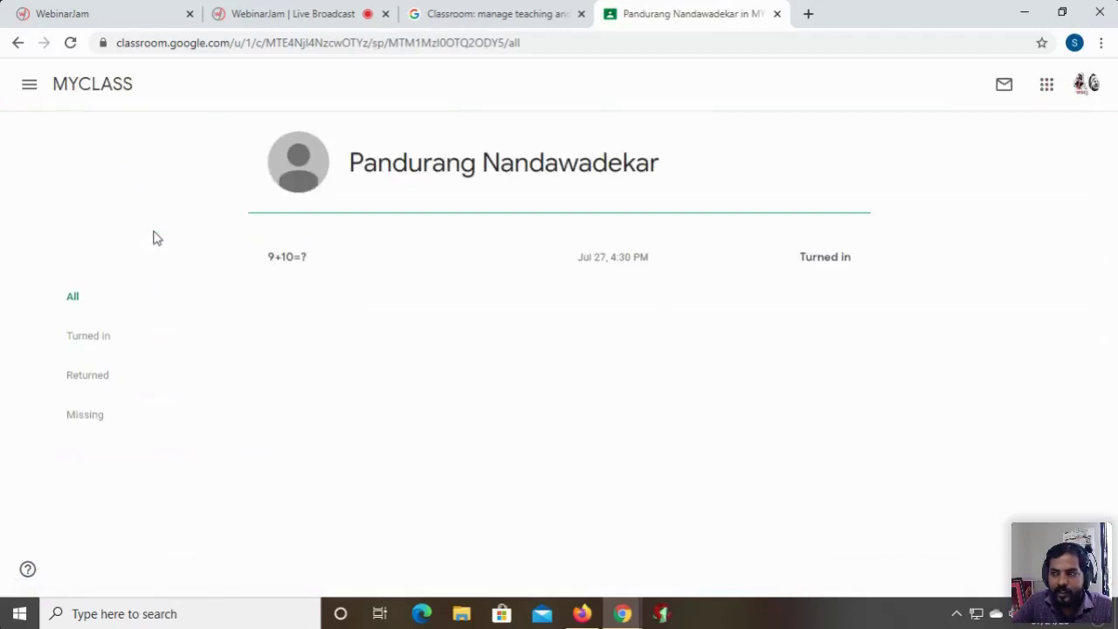
{"action": "left_click", "coordinate": [276, 270]}
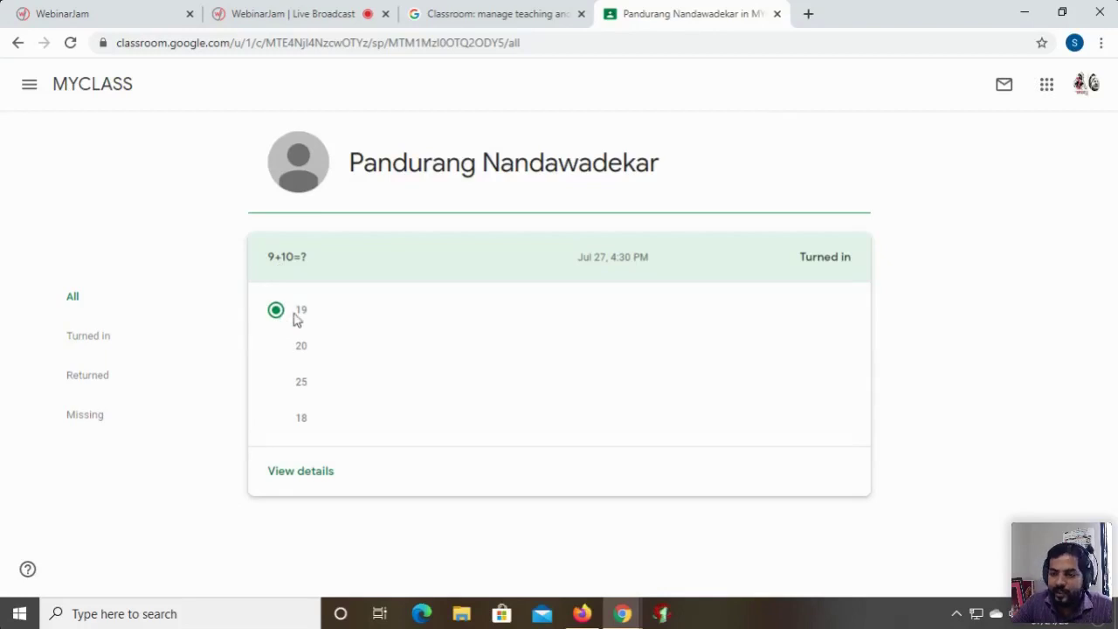
{"action": "left_click", "coordinate": [300, 476]}
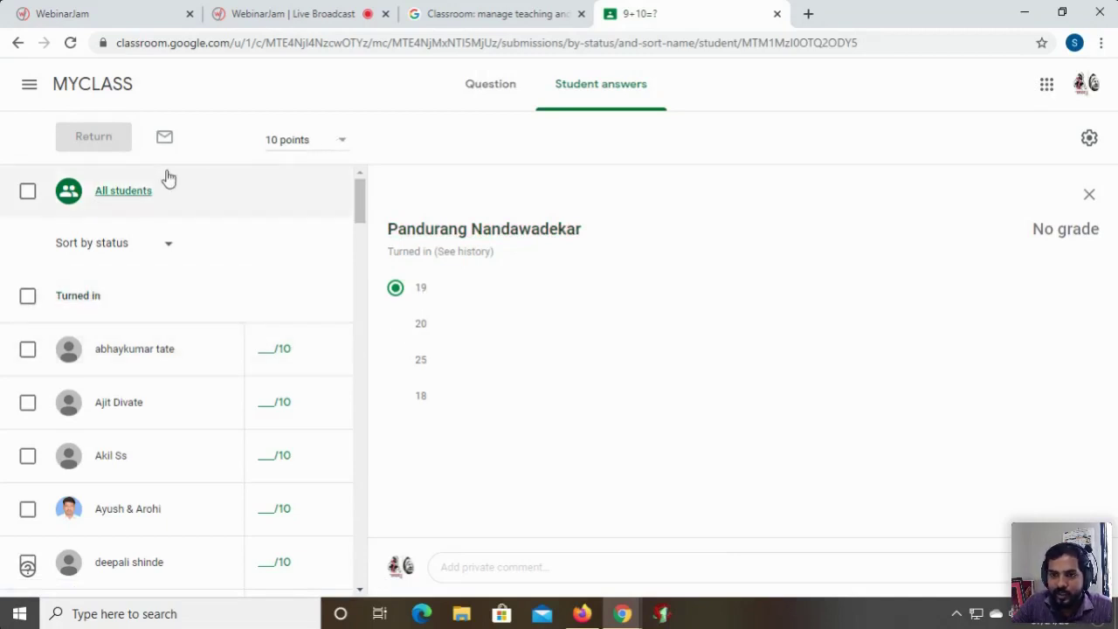
Step: Check the points and sorting options for the student answers, and close the student's answer to return to the all-students summary
{"action": "left_click", "coordinate": [280, 140]}
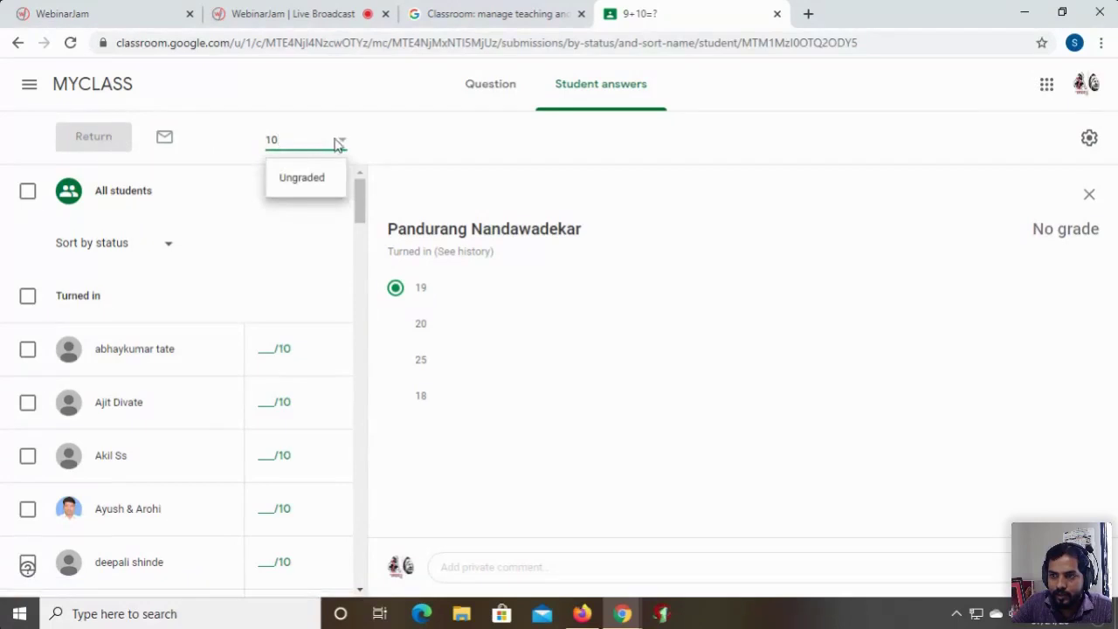
{"action": "left_click", "coordinate": [404, 142]}
{"action": "left_click", "coordinate": [170, 245]}
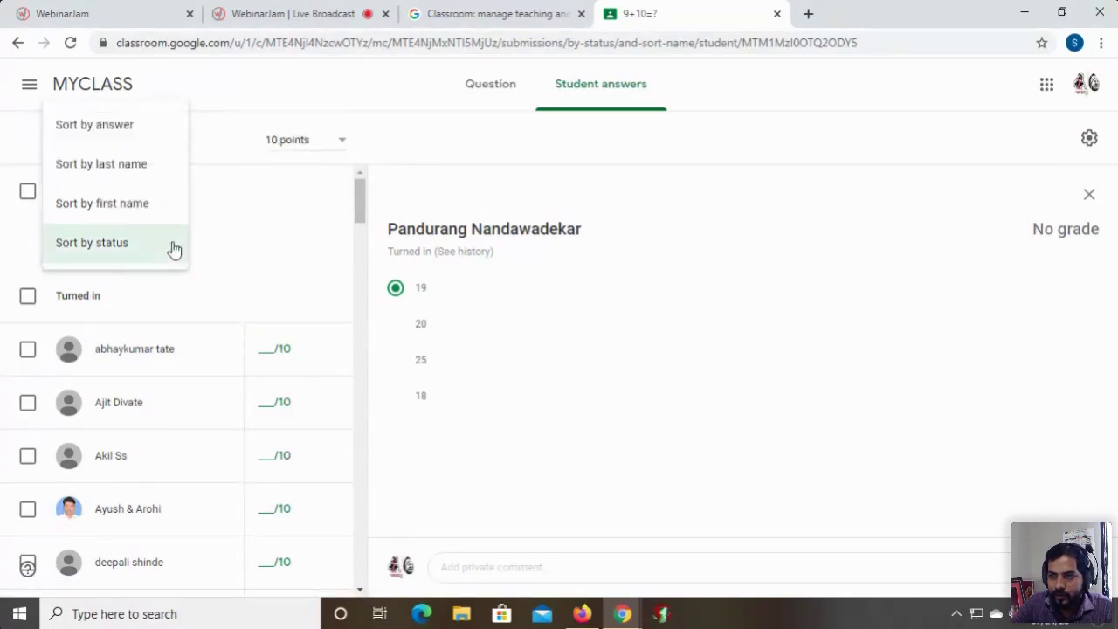
{"action": "left_click", "coordinate": [173, 244]}
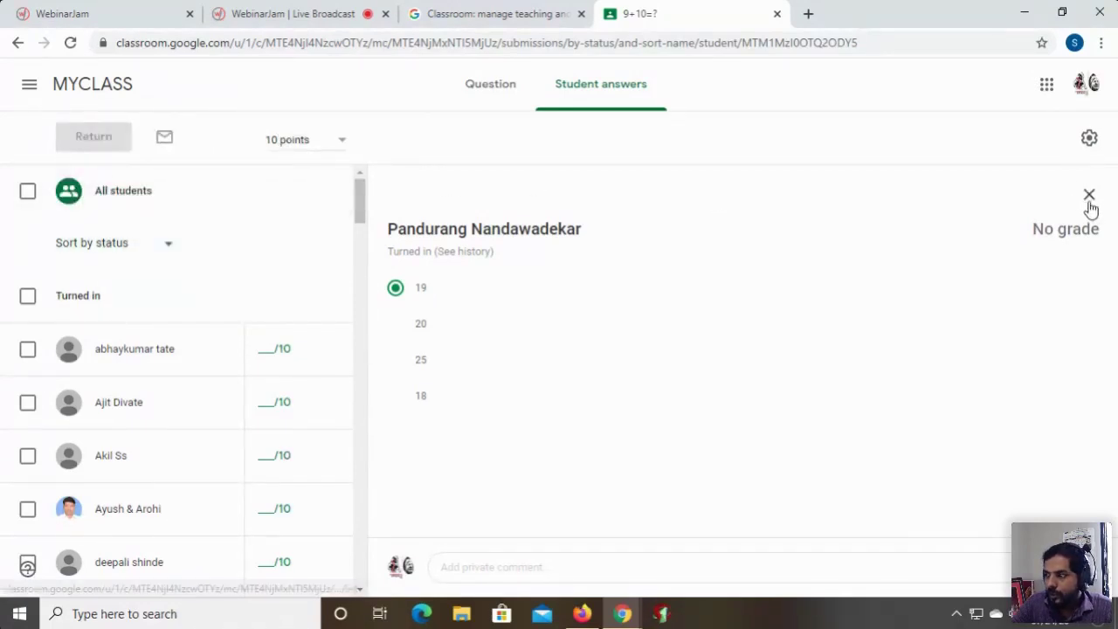
{"action": "left_click", "coordinate": [1089, 196]}
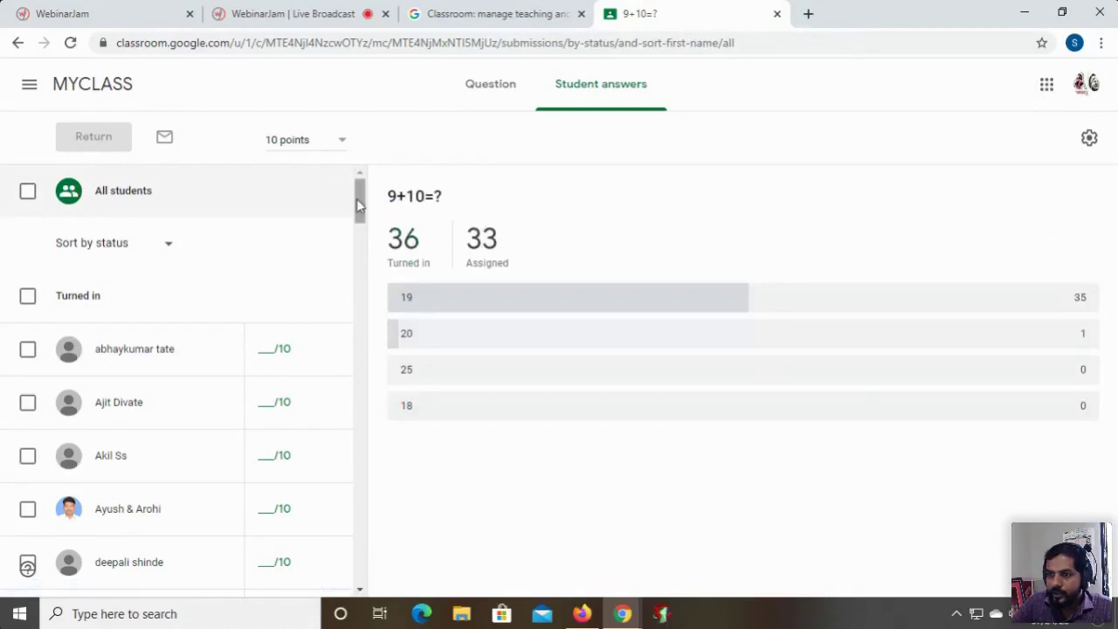
Step: Go back to the MYCLASS stream, look through its posts, and reopen the student answers for the 9+10=? question
{"action": "left_click", "coordinate": [491, 84]}
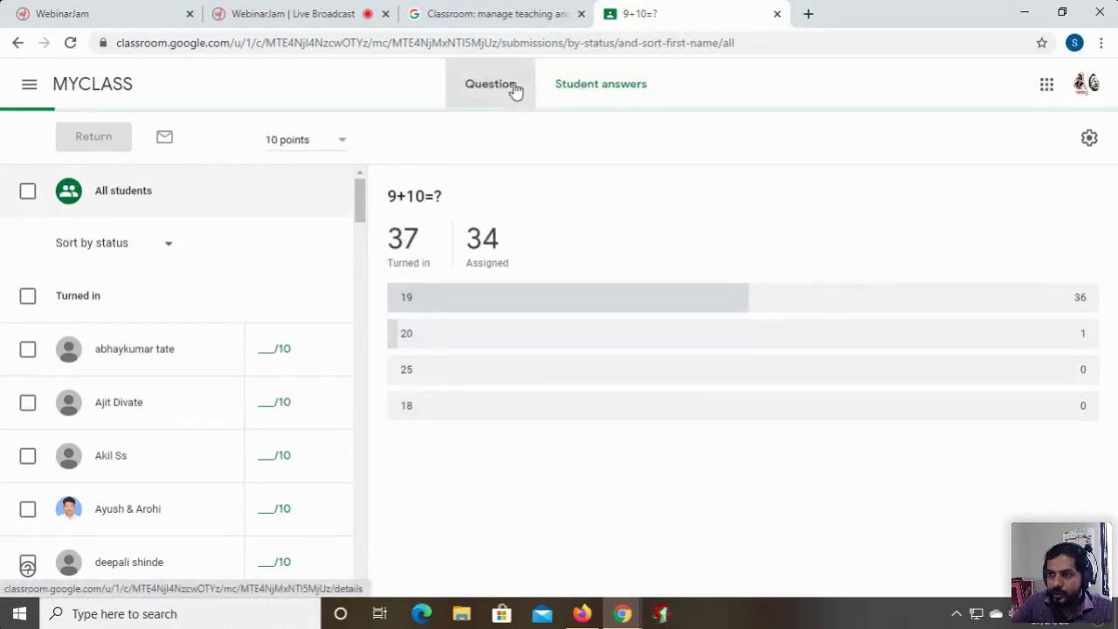
{"action": "left_click", "coordinate": [70, 89]}
{"action": "scroll", "coordinate": [572, 467], "scroll_direction": "down", "scroll_amount": 1}
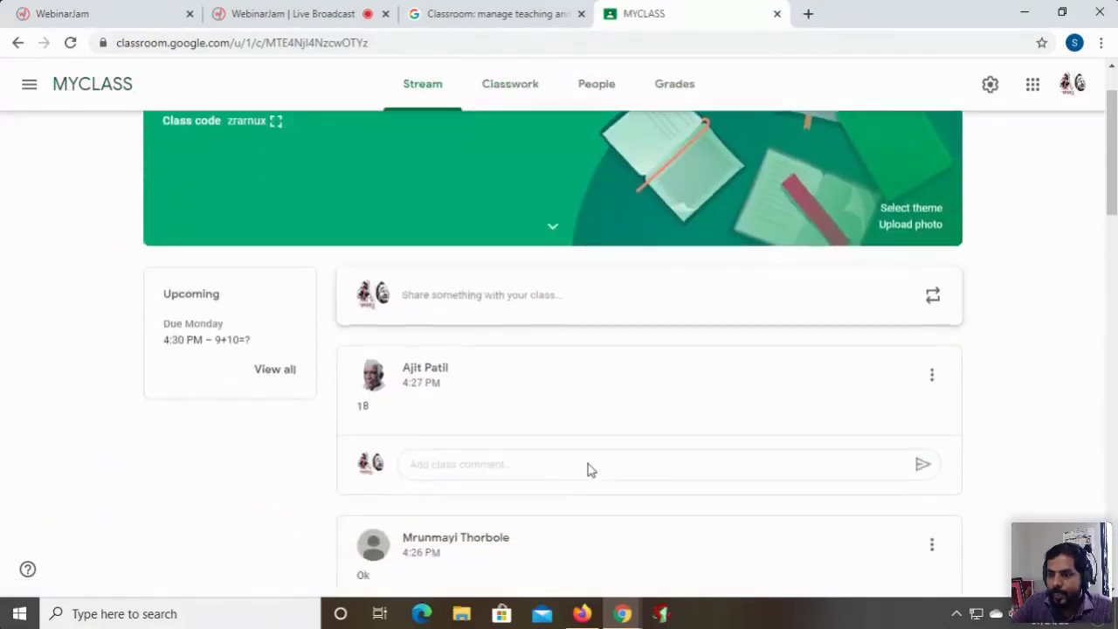
{"action": "scroll", "coordinate": [589, 465], "scroll_direction": "down", "scroll_amount": 3}
{"action": "scroll", "coordinate": [587, 467], "scroll_direction": "up", "scroll_amount": 3}
{"action": "scroll", "coordinate": [577, 478], "scroll_direction": "down", "scroll_amount": 3}
{"action": "left_click", "coordinate": [527, 564]}
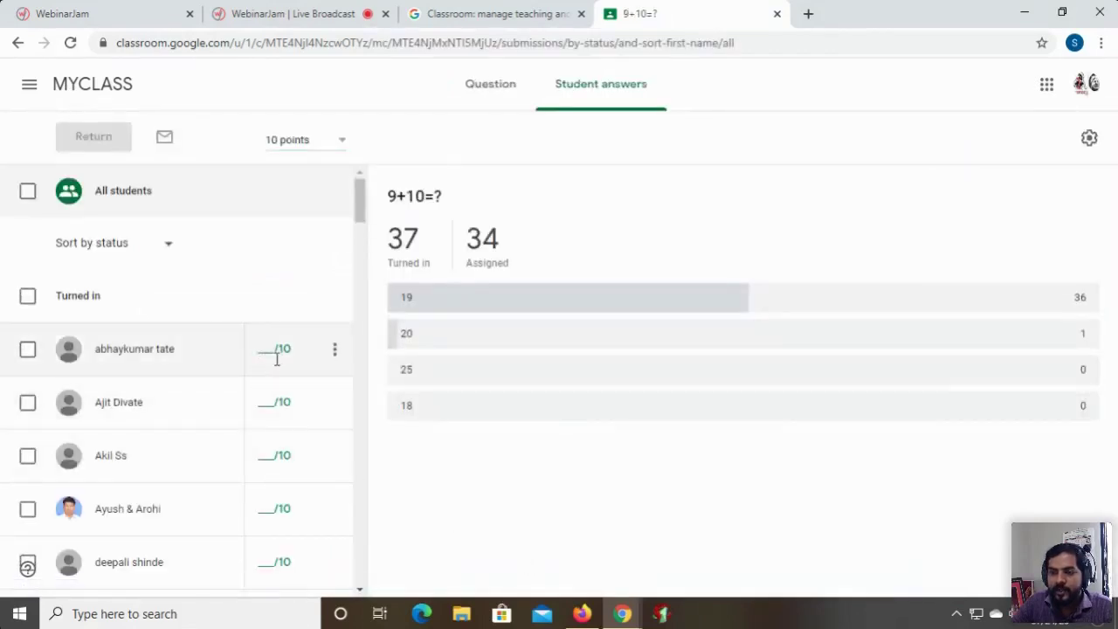
Step: Review the answers of the first two students under Turned in and give each a grade of 10
{"action": "left_click", "coordinate": [138, 351]}
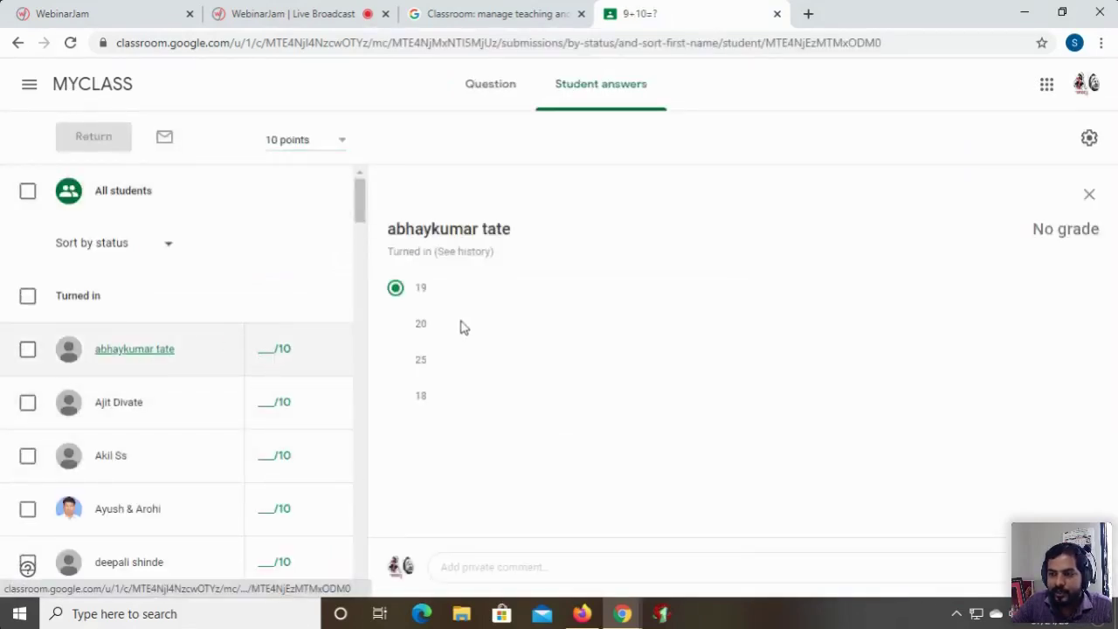
{"action": "left_click", "coordinate": [268, 353]}
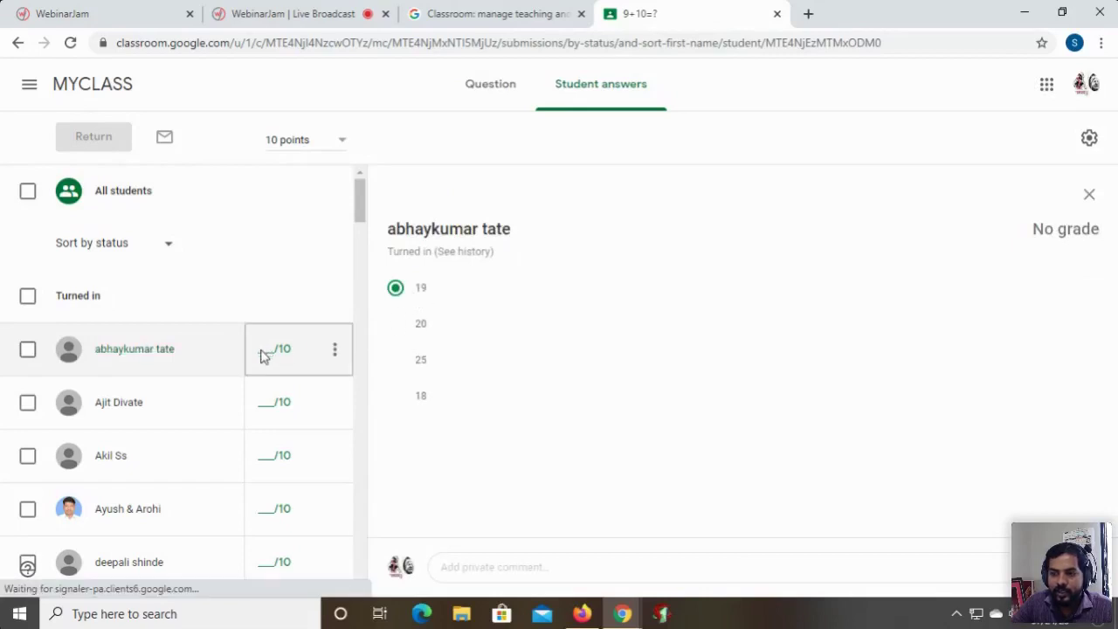
{"action": "type", "text": "10"}
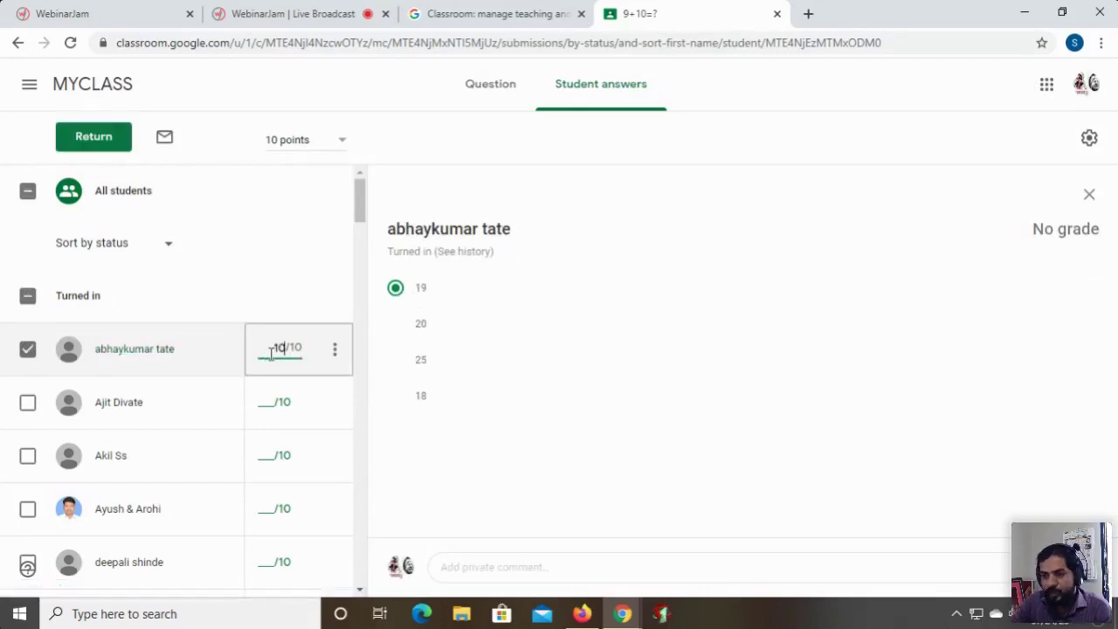
{"action": "left_click", "coordinate": [135, 411]}
{"action": "left_click", "coordinate": [267, 405]}
{"action": "type", "text": "10"}
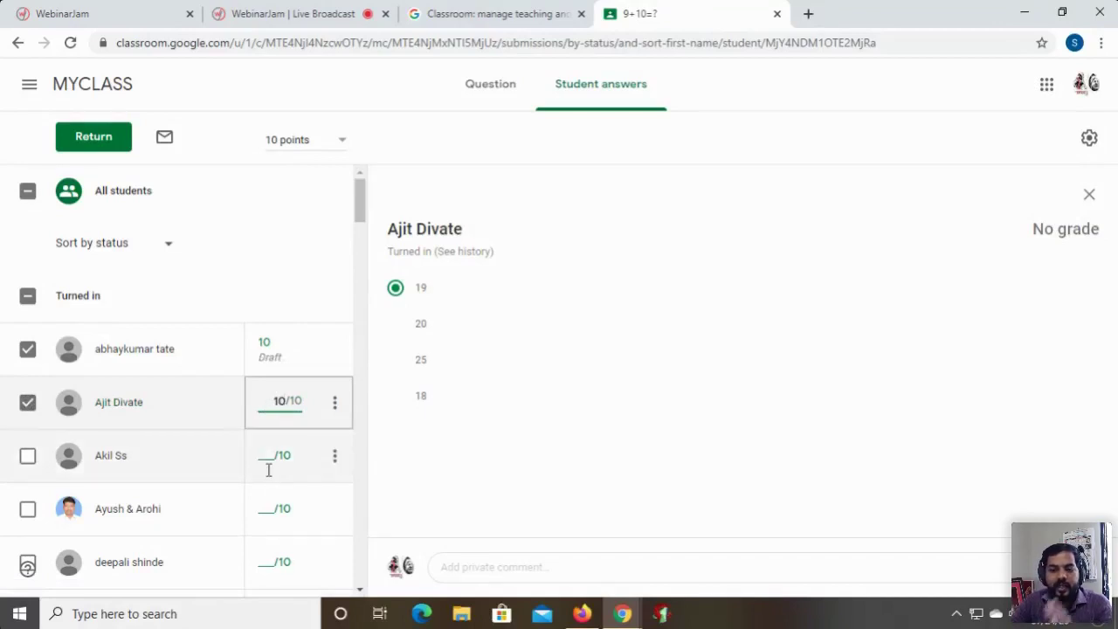
Step: Return the graded 9+10=? work to the two selected students without a private comment
{"action": "scroll", "coordinate": [268, 470], "scroll_direction": "down", "scroll_amount": 1}
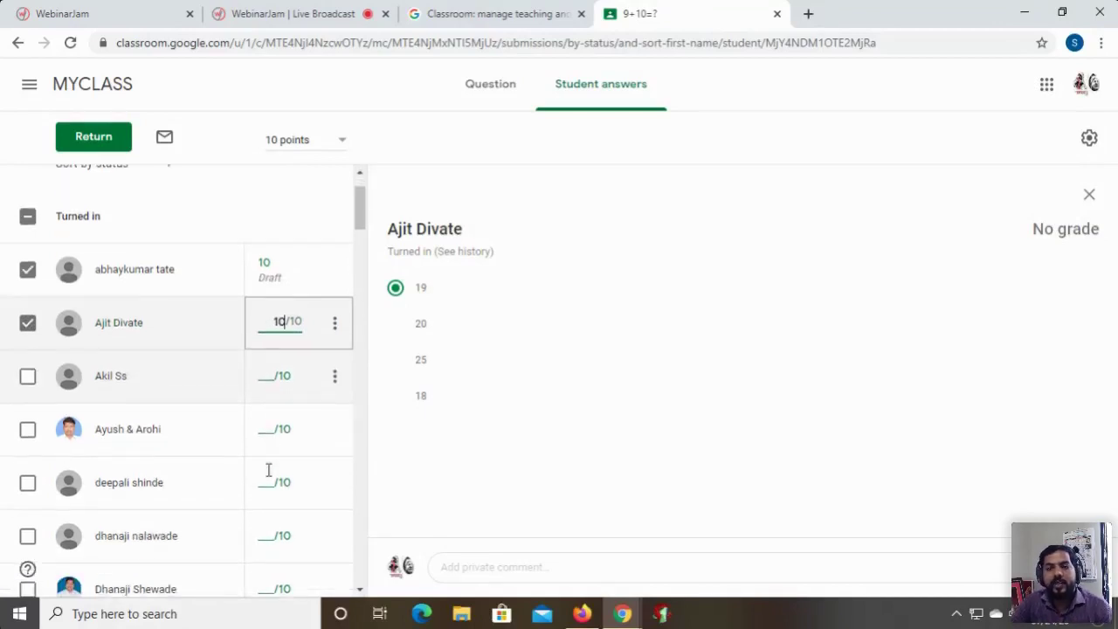
{"action": "left_click", "coordinate": [91, 140]}
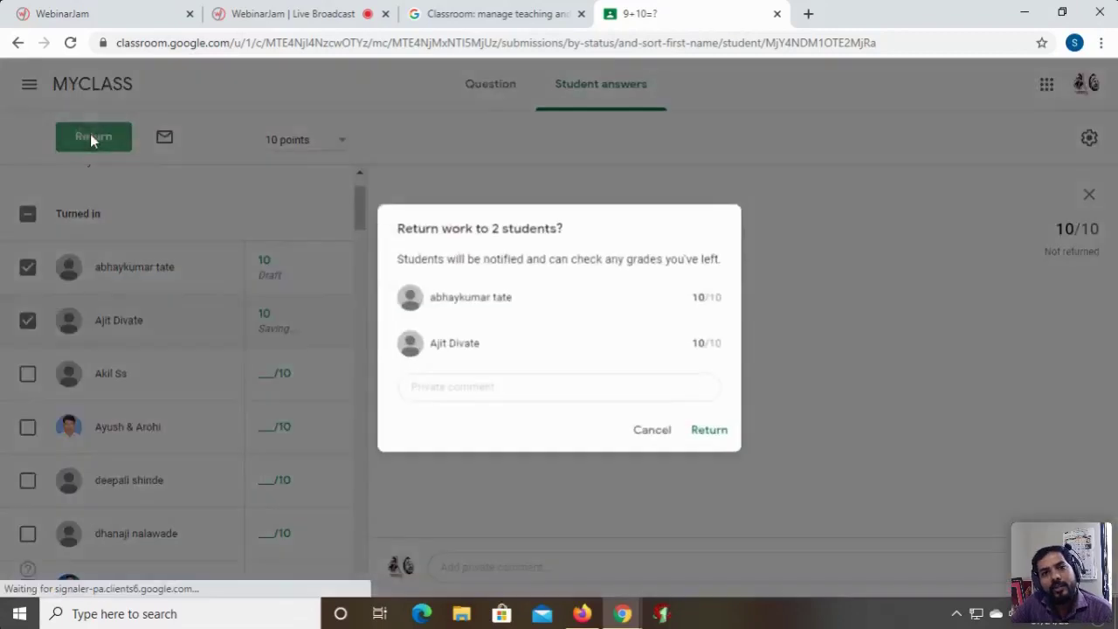
{"action": "left_click", "coordinate": [713, 433]}
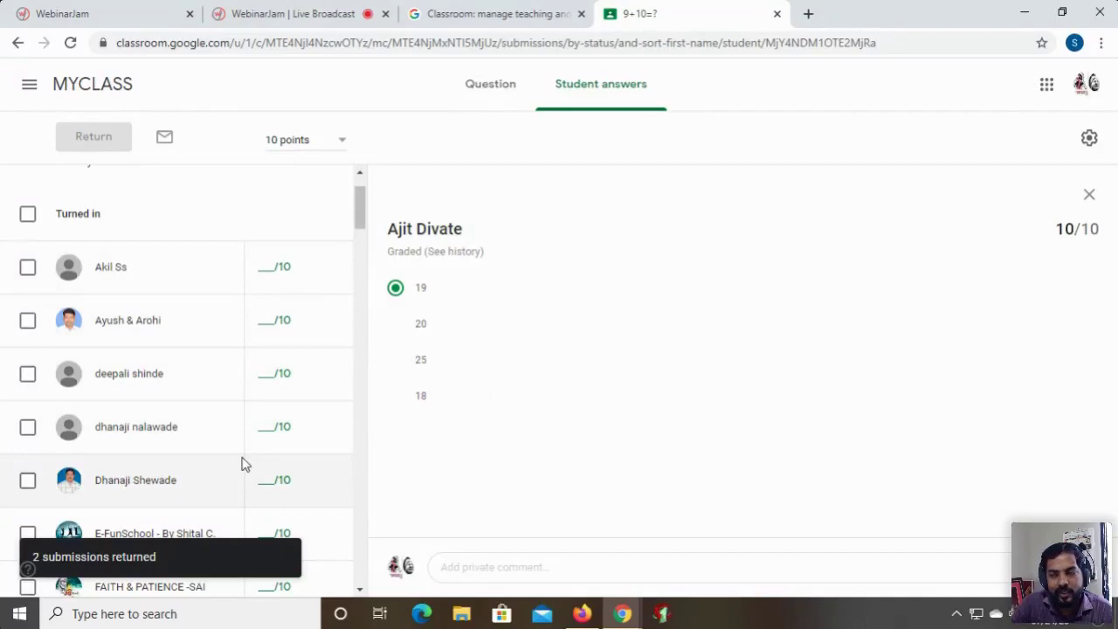
Step: Leave the question and create a new assignment in the MYCLASS classwork with the title "Write short note on maths"
{"action": "left_click", "coordinate": [114, 98]}
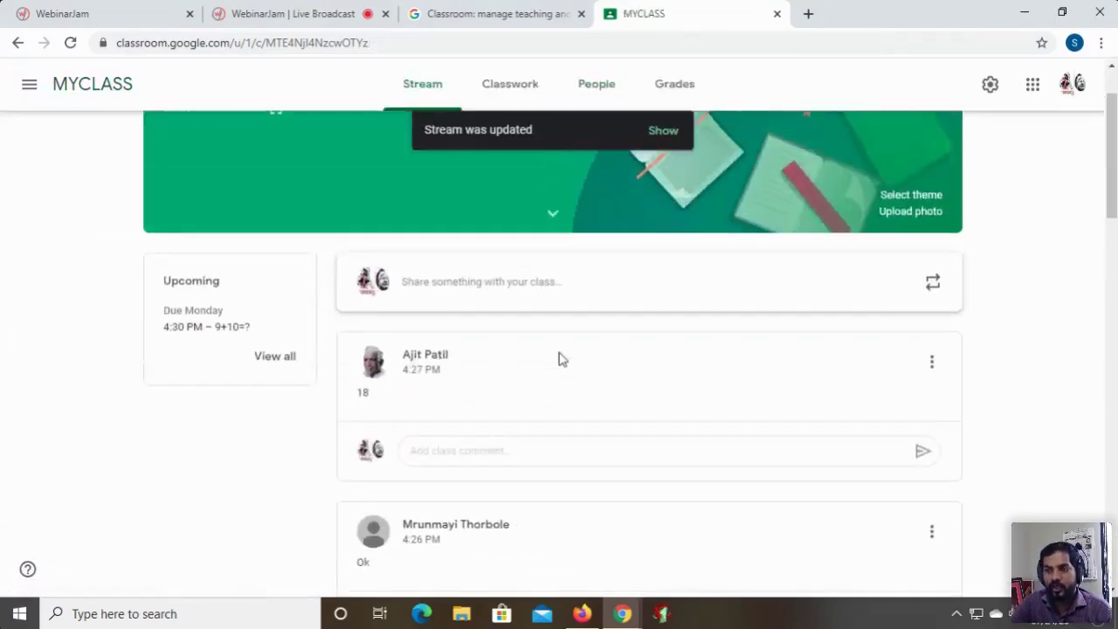
{"action": "left_click", "coordinate": [664, 131]}
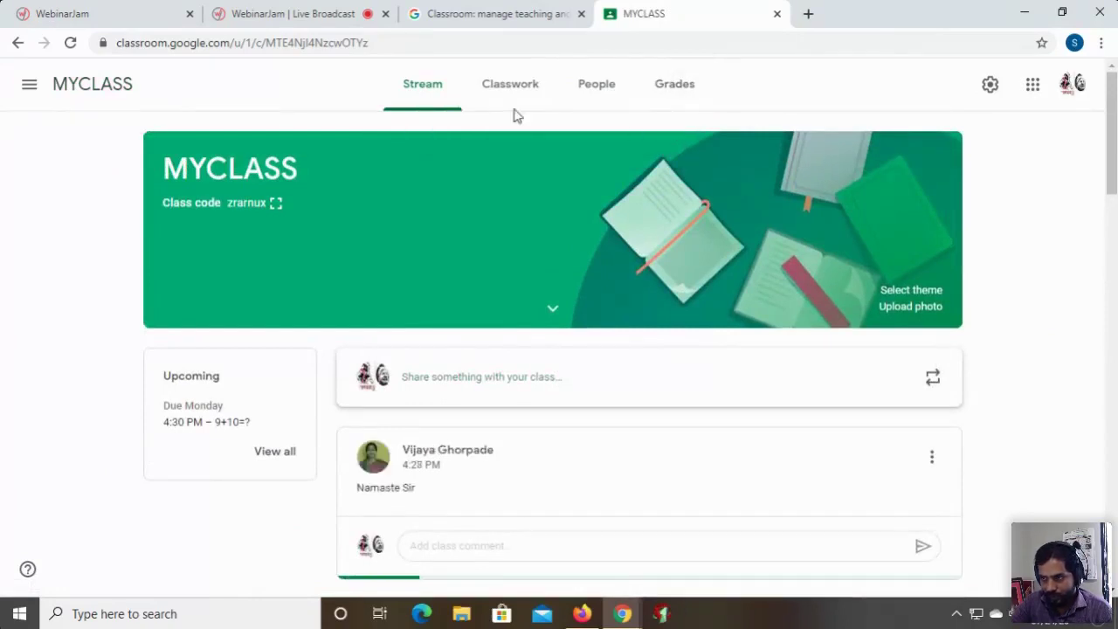
{"action": "left_click", "coordinate": [531, 90]}
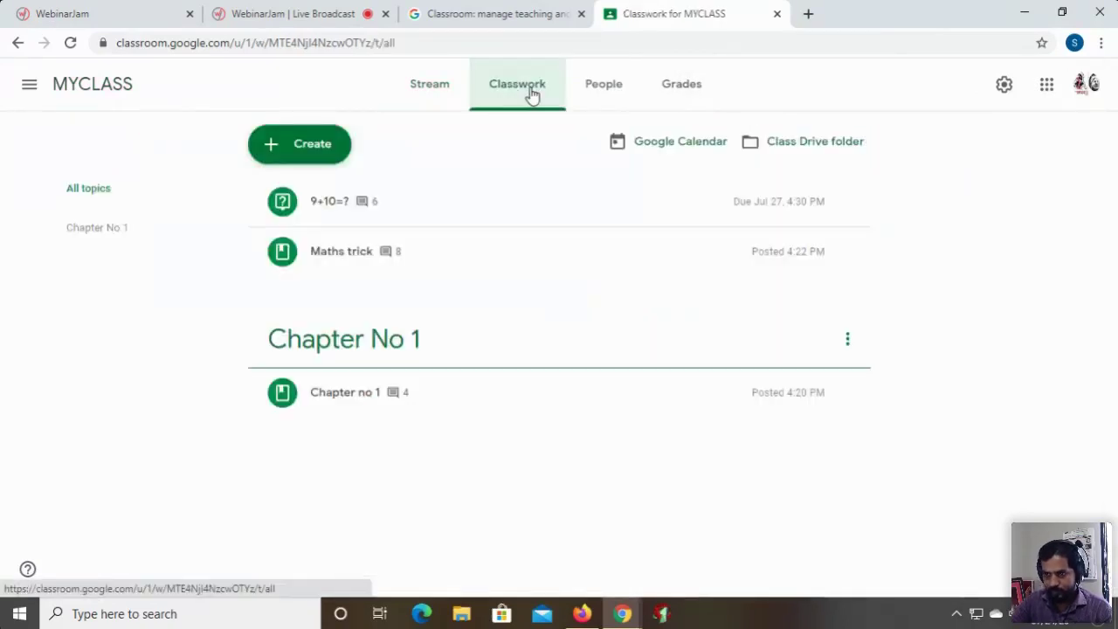
{"action": "left_click", "coordinate": [310, 155]}
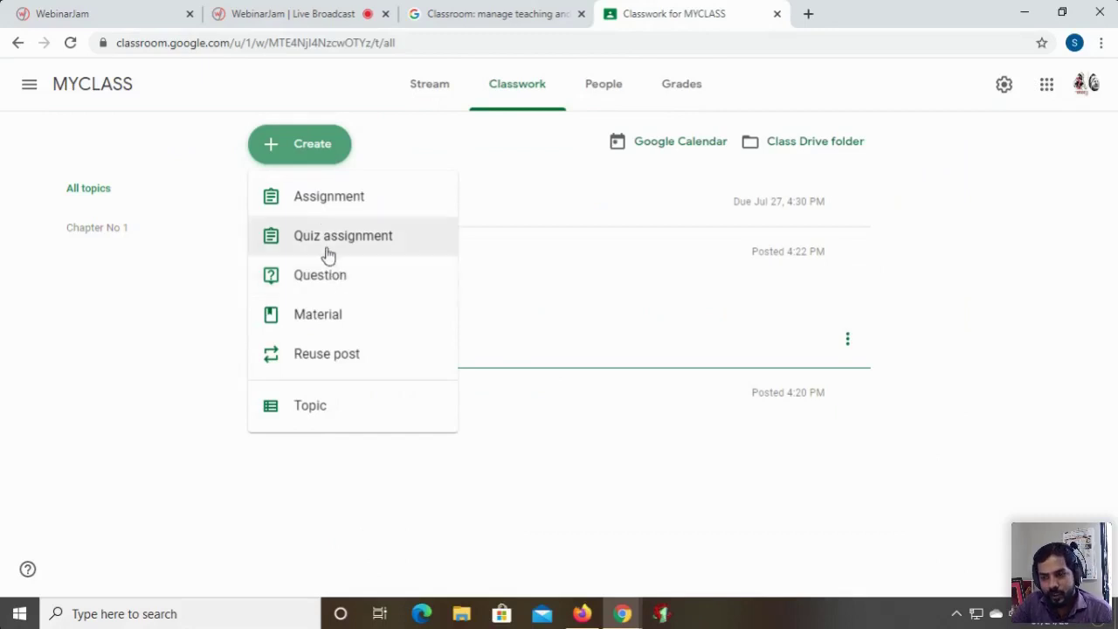
{"action": "left_click", "coordinate": [328, 201]}
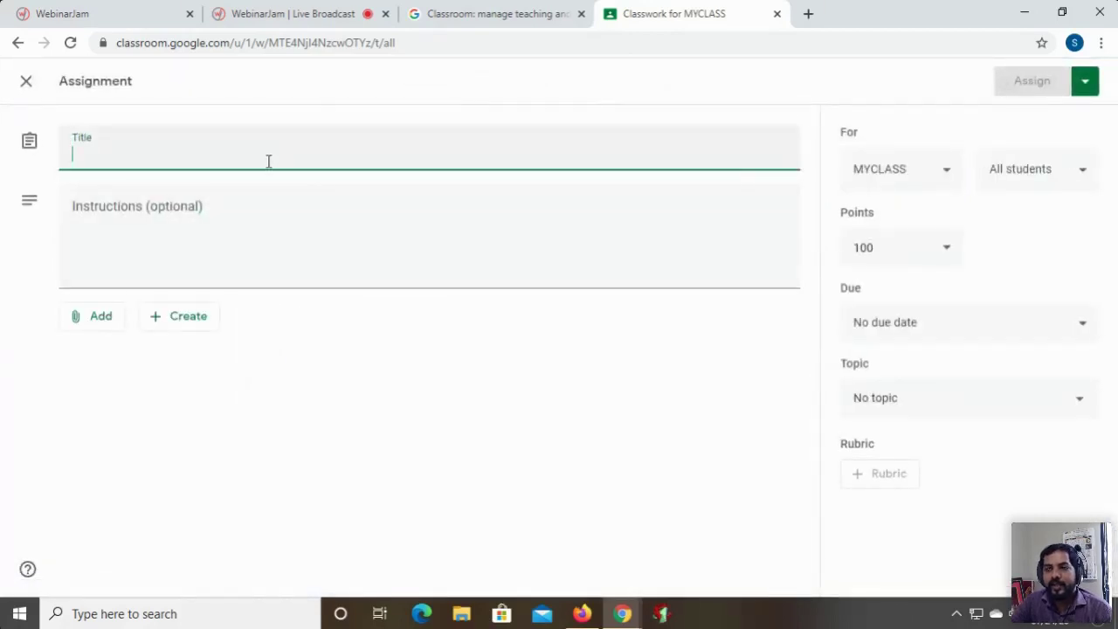
{"action": "type", "text": "Write"}
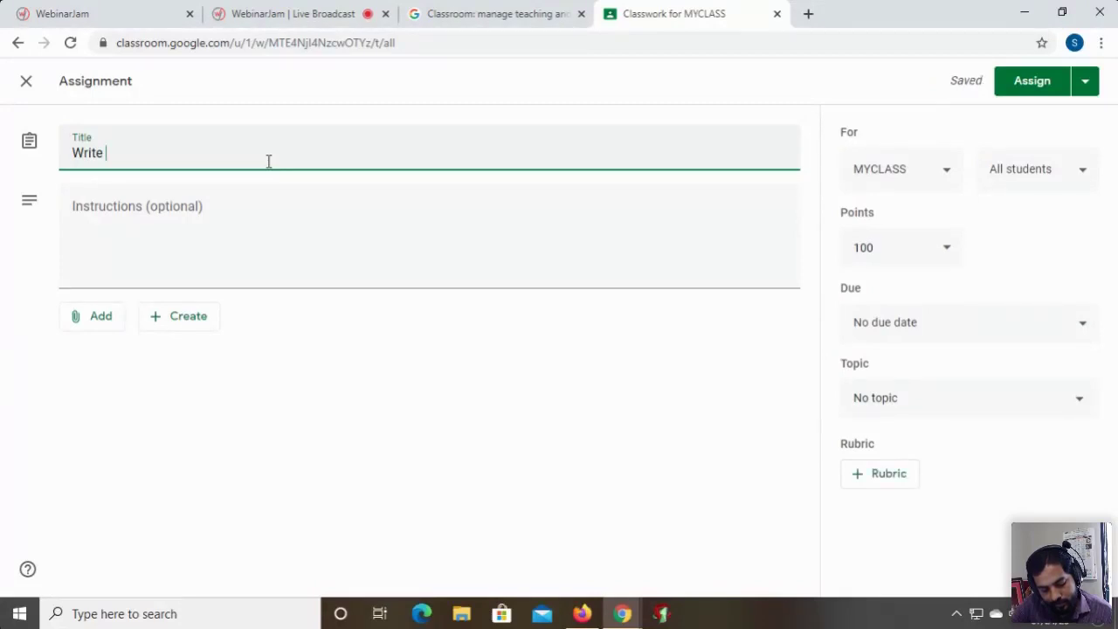
{"action": "type", "text": "short note"}
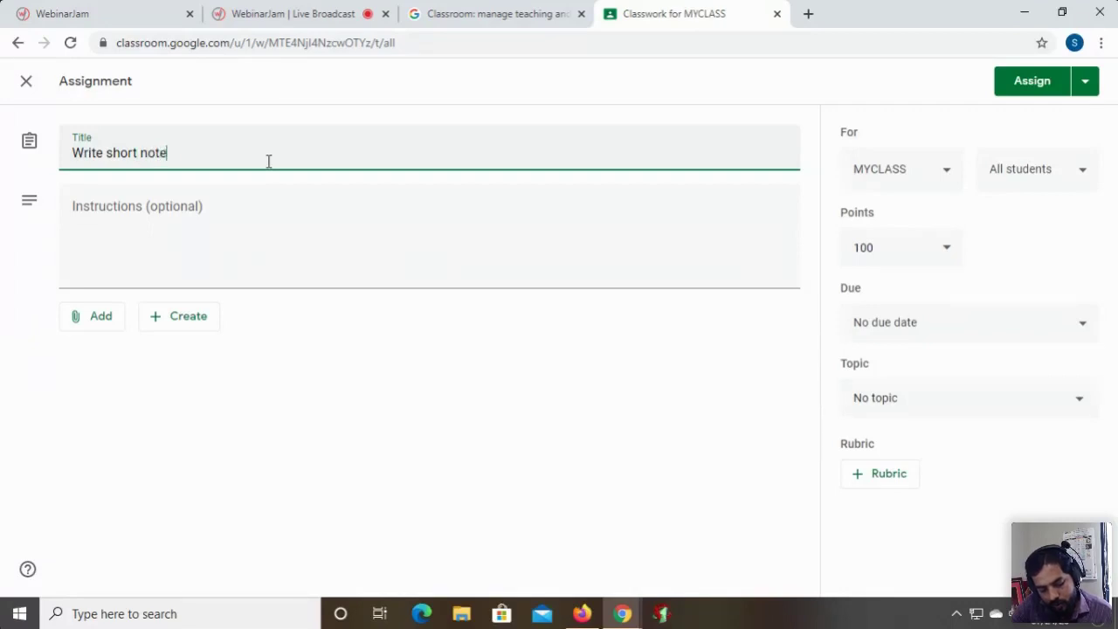
{"action": "type", "text": " on "}
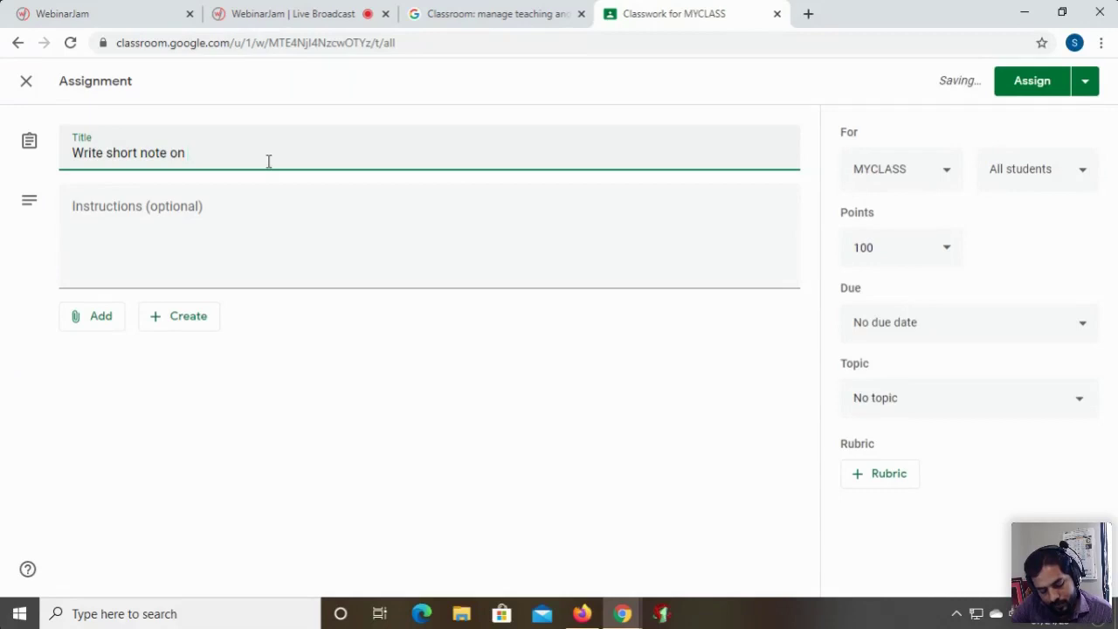
{"action": "type", "text": "maths"}
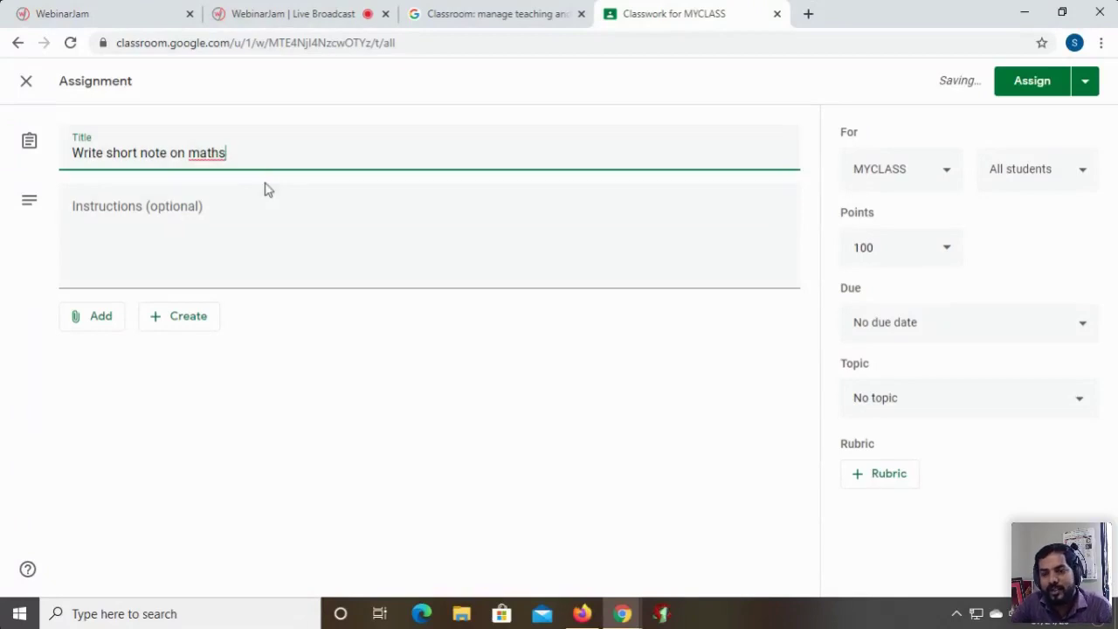
Step: Check the assignment's optional instructions and the attachment types available, leaving both empty
{"action": "left_click", "coordinate": [159, 210]}
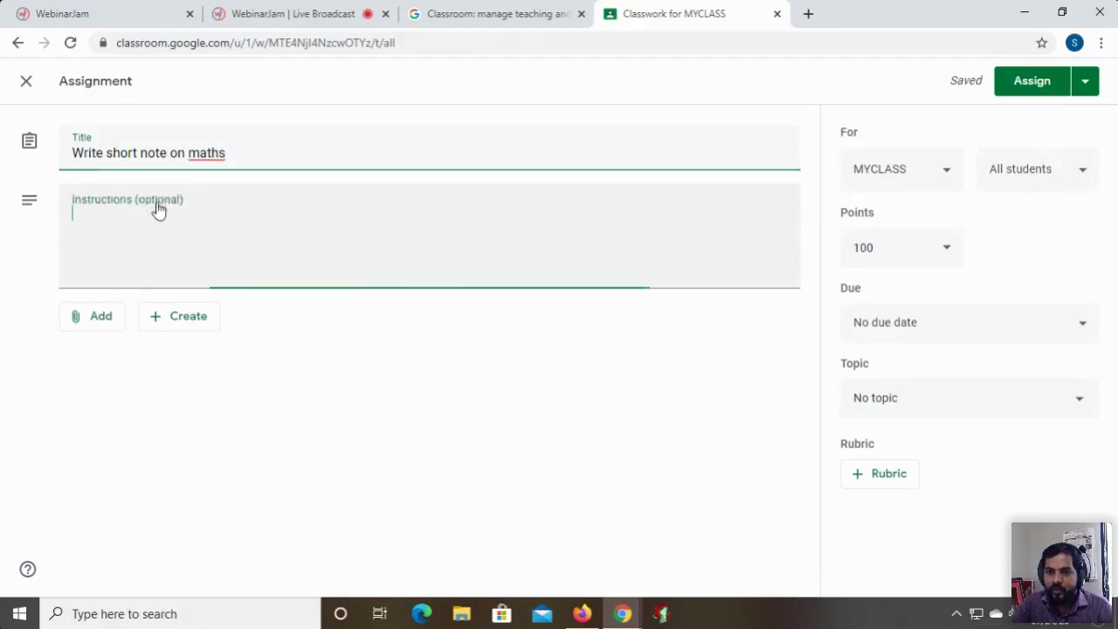
{"action": "left_click", "coordinate": [93, 325]}
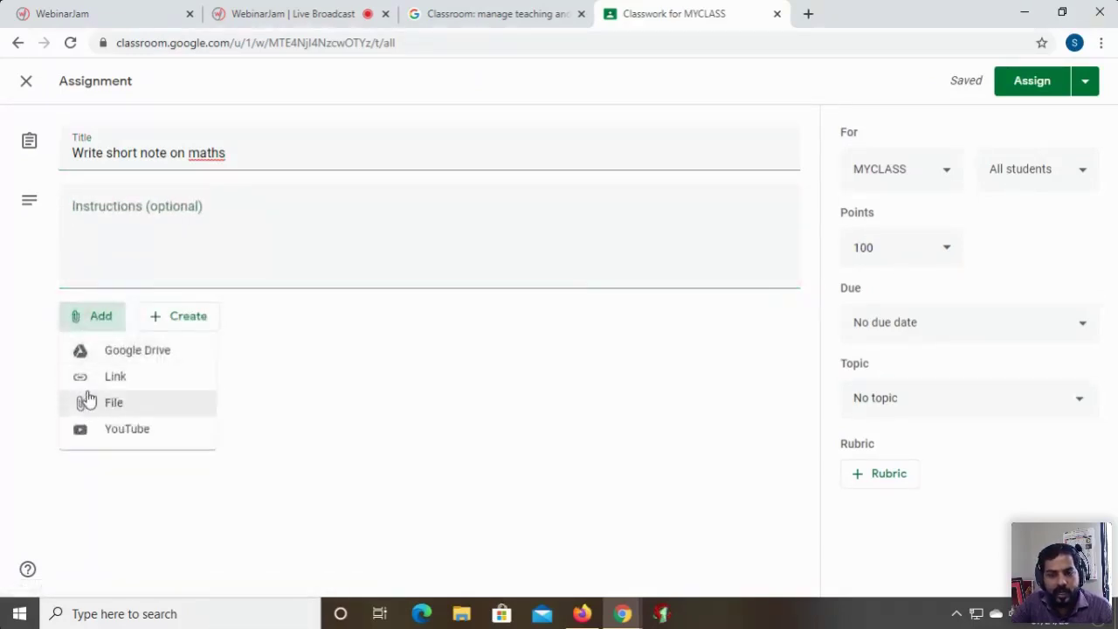
{"action": "left_click", "coordinate": [262, 350]}
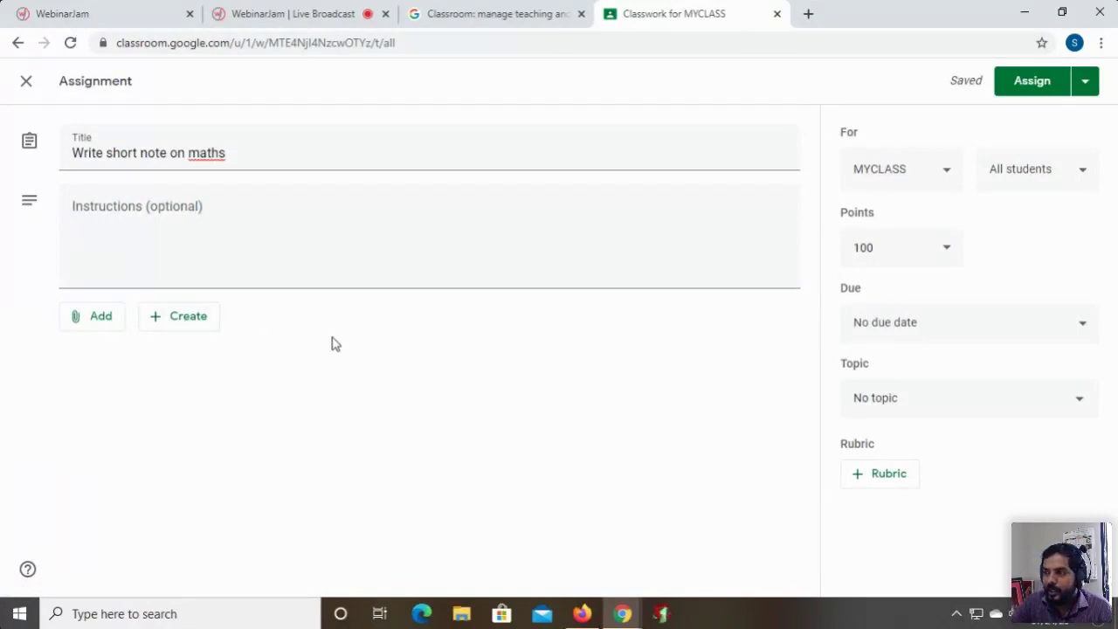
Step: Set the assignment's points to 10 and its due date to Jul 28, 2020 at 11:59 PM
{"action": "left_click", "coordinate": [927, 255]}
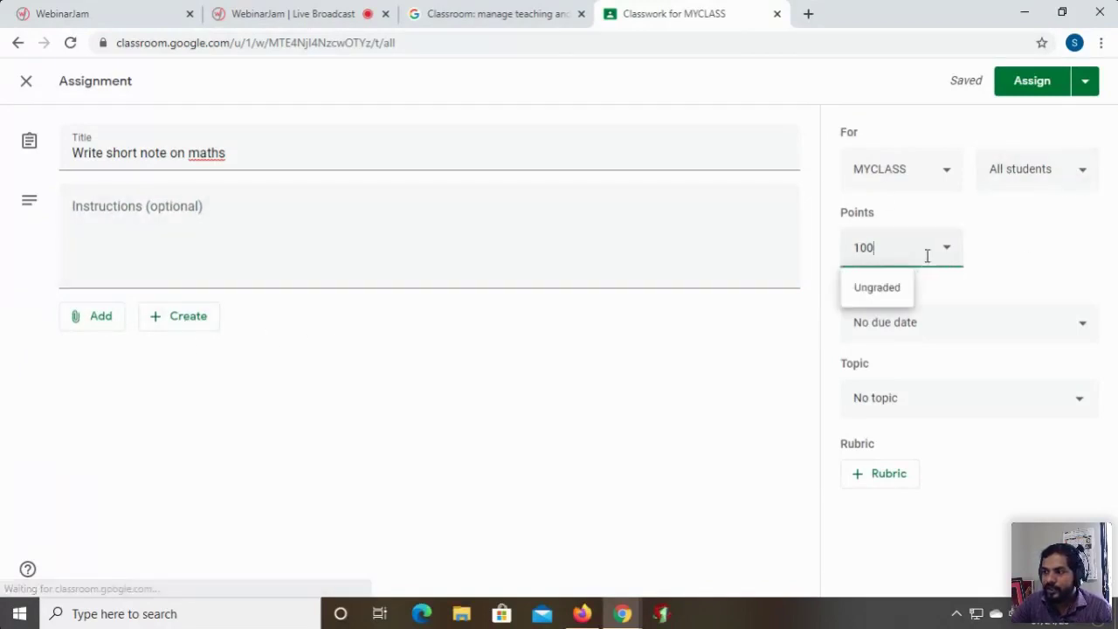
{"action": "left_click", "coordinate": [754, 365]}
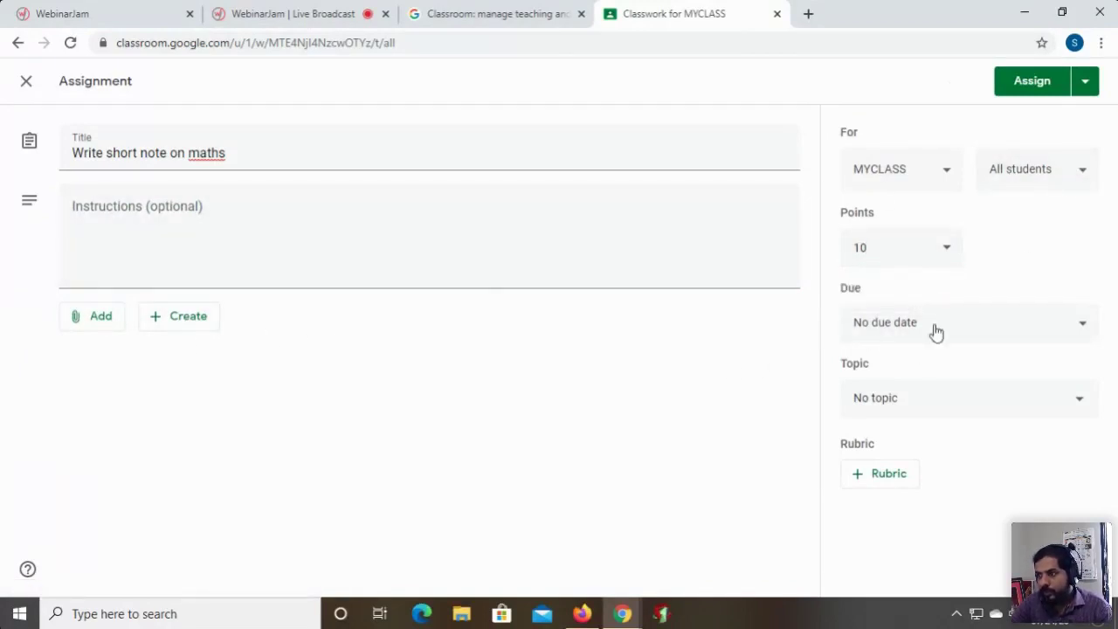
{"action": "left_click", "coordinate": [983, 340]}
{"action": "left_click", "coordinate": [935, 391]}
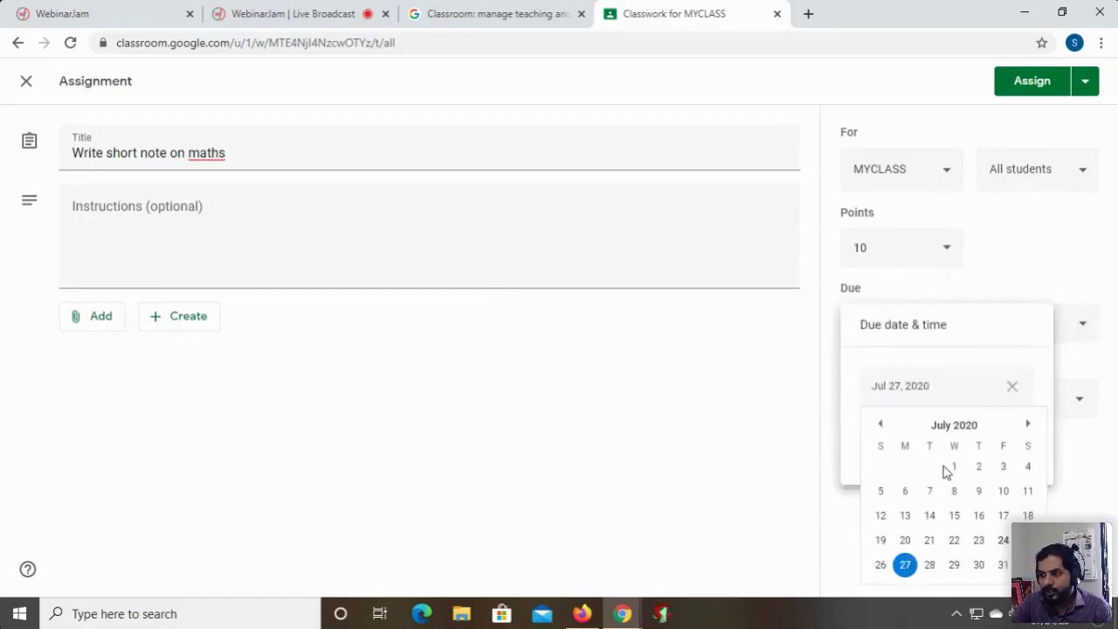
{"action": "left_click", "coordinate": [929, 565]}
{"action": "left_click", "coordinate": [933, 440]}
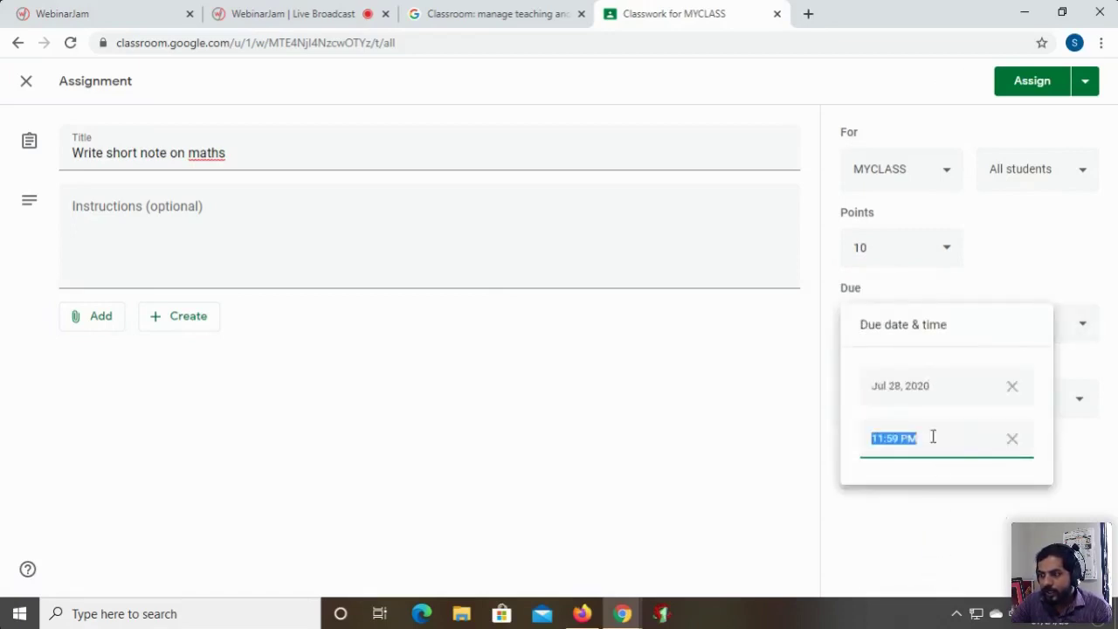
{"action": "left_click", "coordinate": [957, 519]}
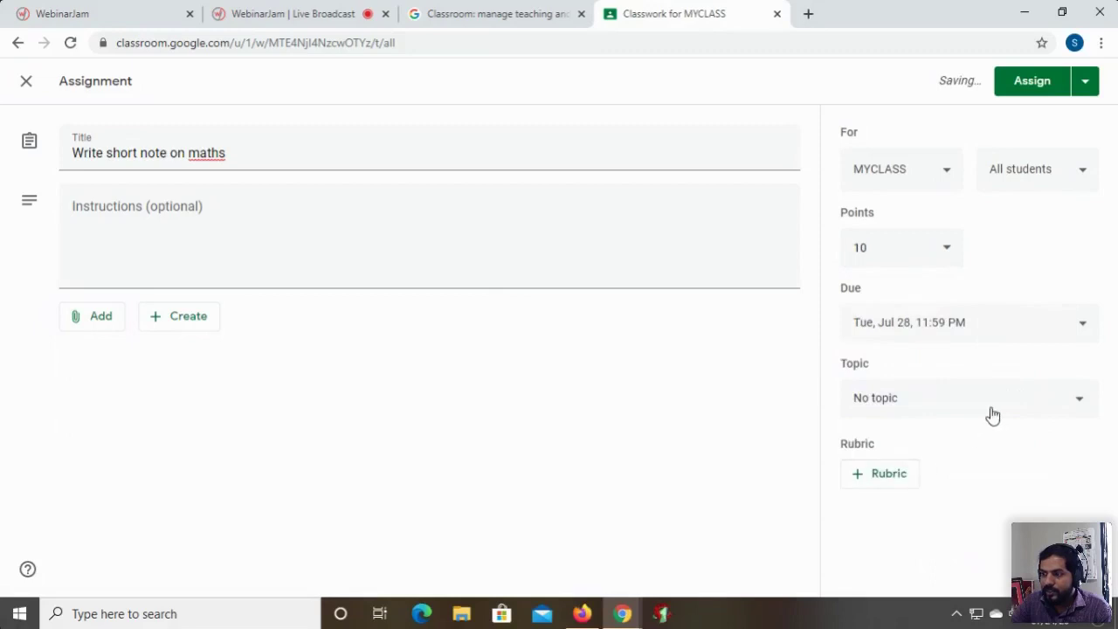
Step: Place the assignment under the Chapter No 1 topic and assign it to all students of MYCLASS
{"action": "left_click", "coordinate": [991, 410]}
{"action": "left_click", "coordinate": [947, 495]}
{"action": "left_click", "coordinate": [1036, 89]}
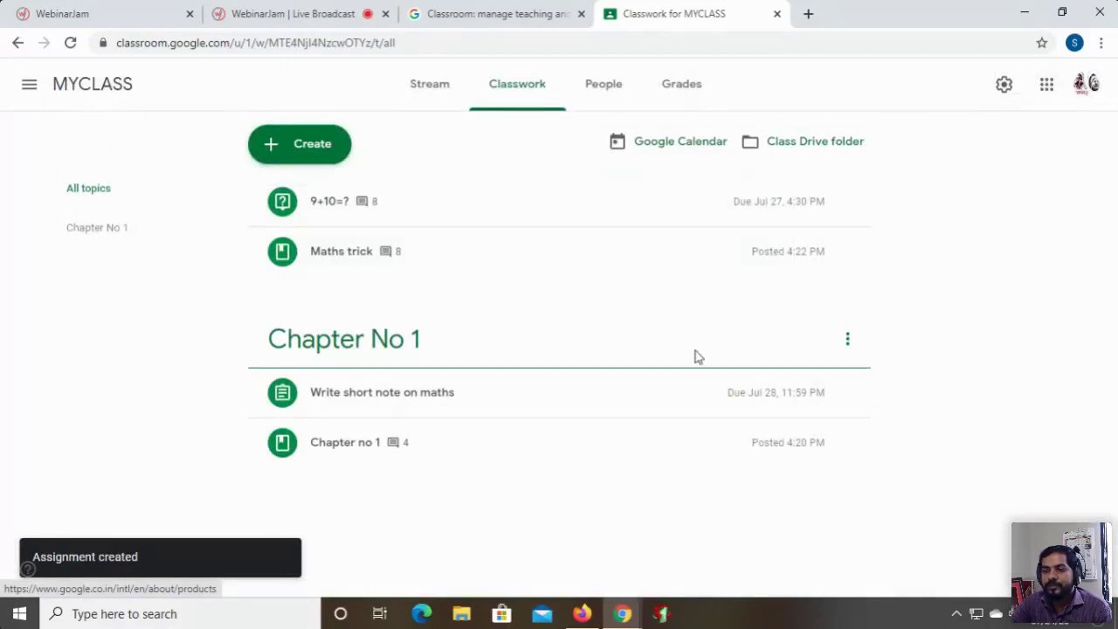
Step: Expand the "Write short note on maths" assignment in the classwork list and view its student work page
{"action": "left_click", "coordinate": [390, 402]}
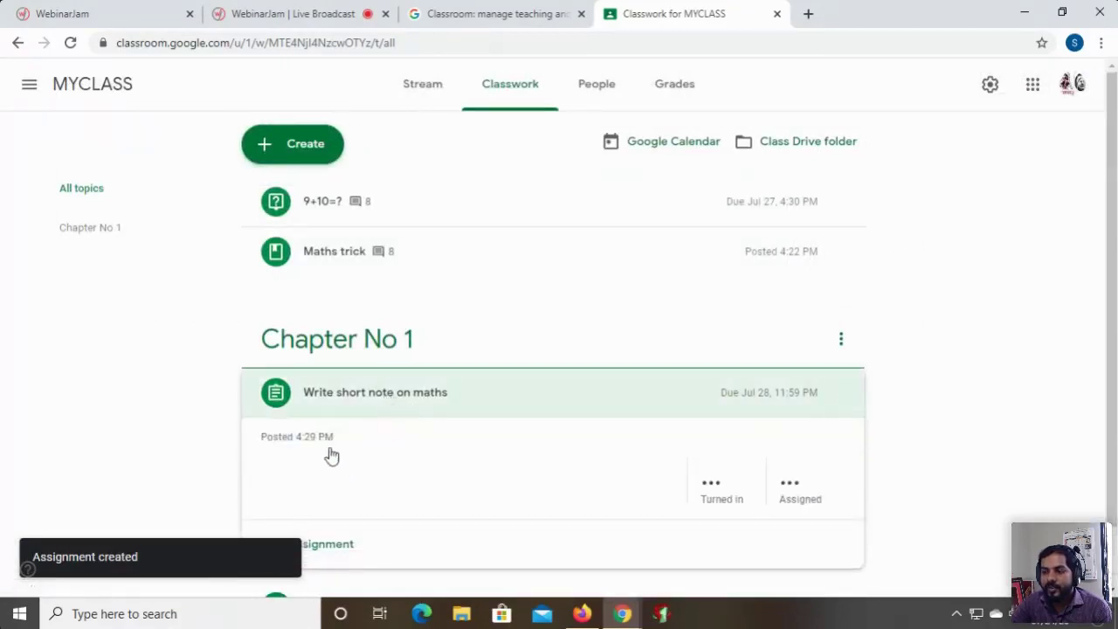
{"action": "scroll", "coordinate": [382, 481], "scroll_direction": "down", "scroll_amount": 1}
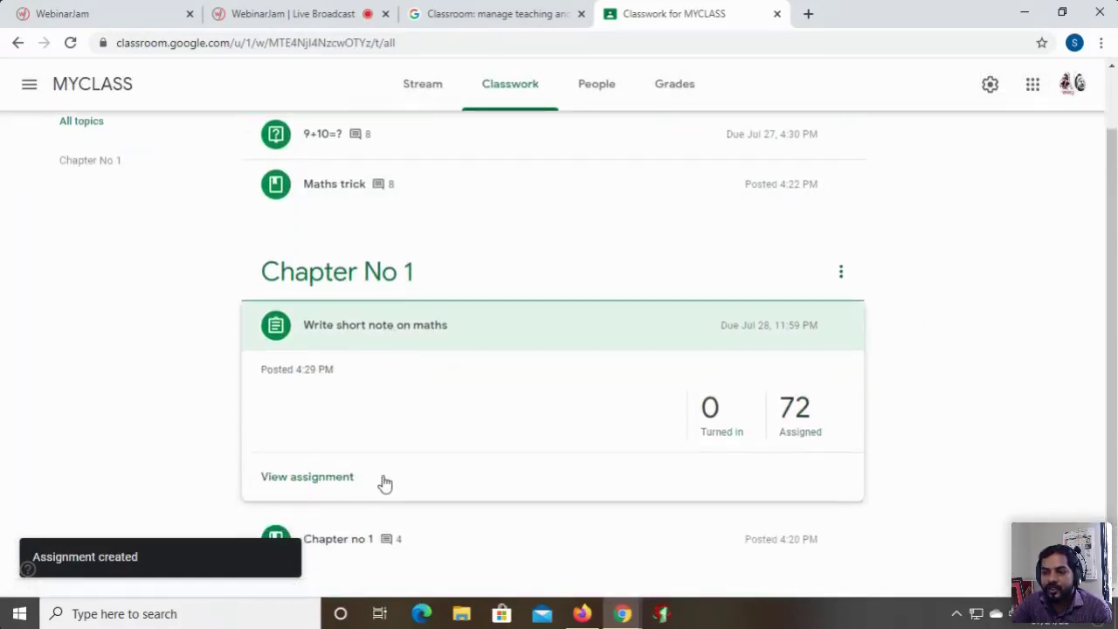
{"action": "left_click", "coordinate": [329, 485]}
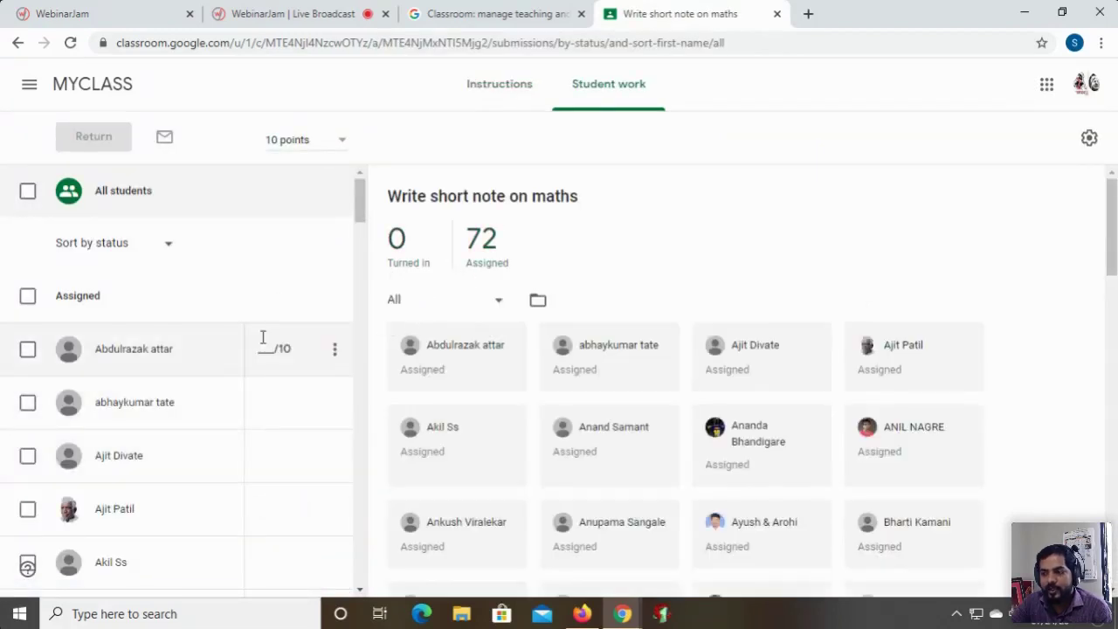
Step: Switch to the student's Firefox window, open the MYCLASS stream, and look through the posts for the new assignment
{"action": "left_click", "coordinate": [581, 614]}
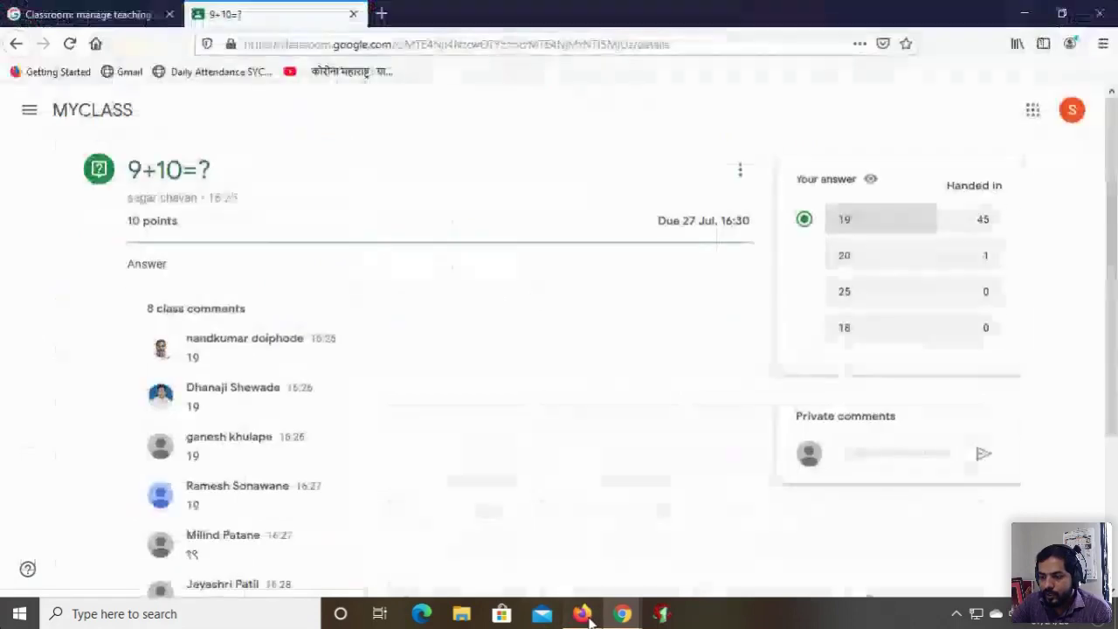
{"action": "left_click", "coordinate": [68, 115]}
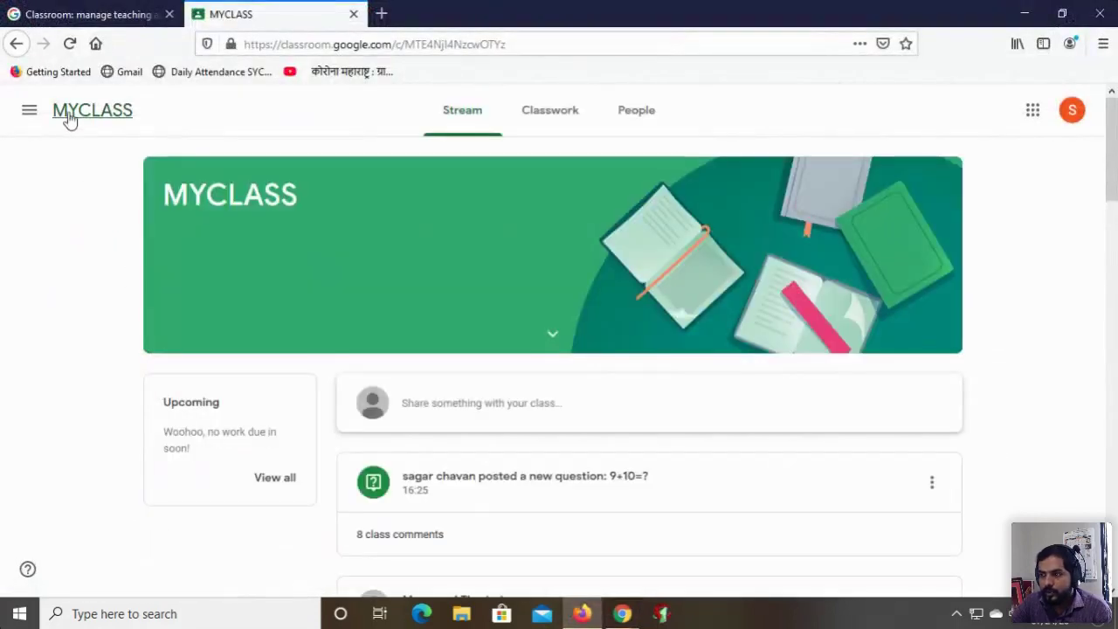
{"action": "scroll", "coordinate": [553, 513], "scroll_direction": "down", "scroll_amount": 2}
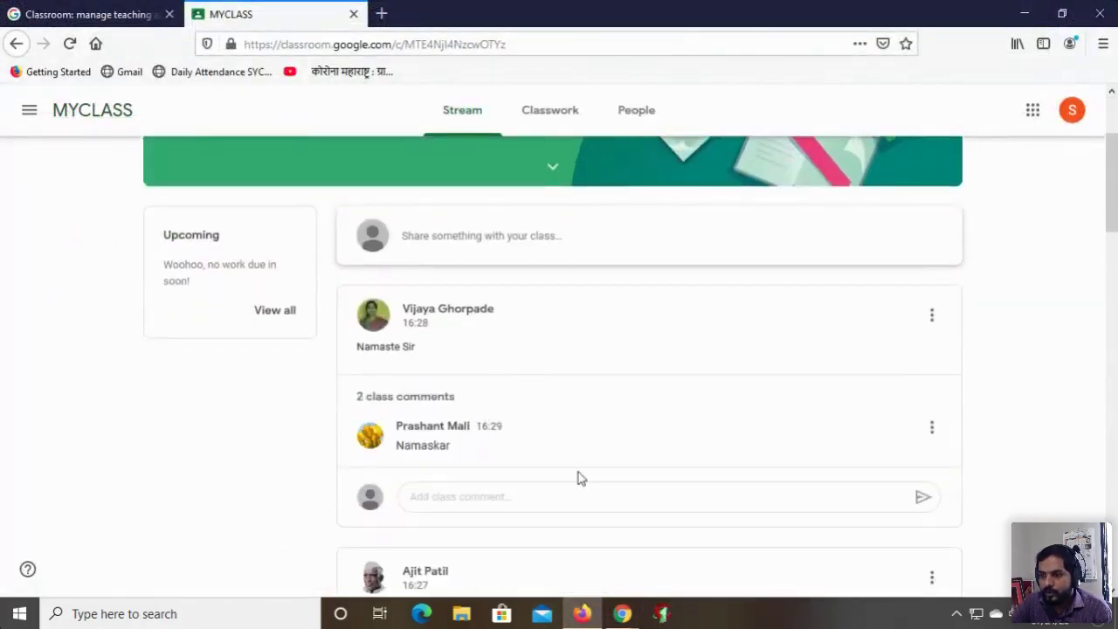
{"action": "scroll", "coordinate": [557, 399], "scroll_direction": "down", "scroll_amount": 5}
{"action": "scroll", "coordinate": [574, 502], "scroll_direction": "up", "scroll_amount": 2}
{"action": "scroll", "coordinate": [575, 502], "scroll_direction": "down", "scroll_amount": 4}
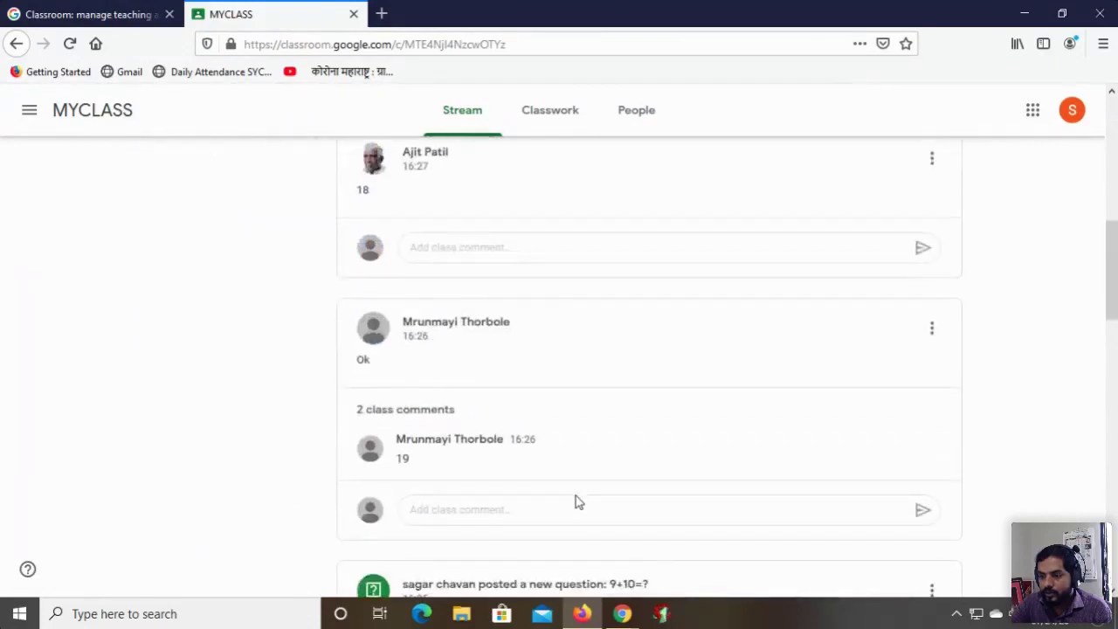
Step: Reload the MYCLASS stream, open the "Write short note on maths" assignment as the student, and dismiss the introductory tip
{"action": "scroll", "coordinate": [575, 502], "scroll_direction": "up", "scroll_amount": 10}
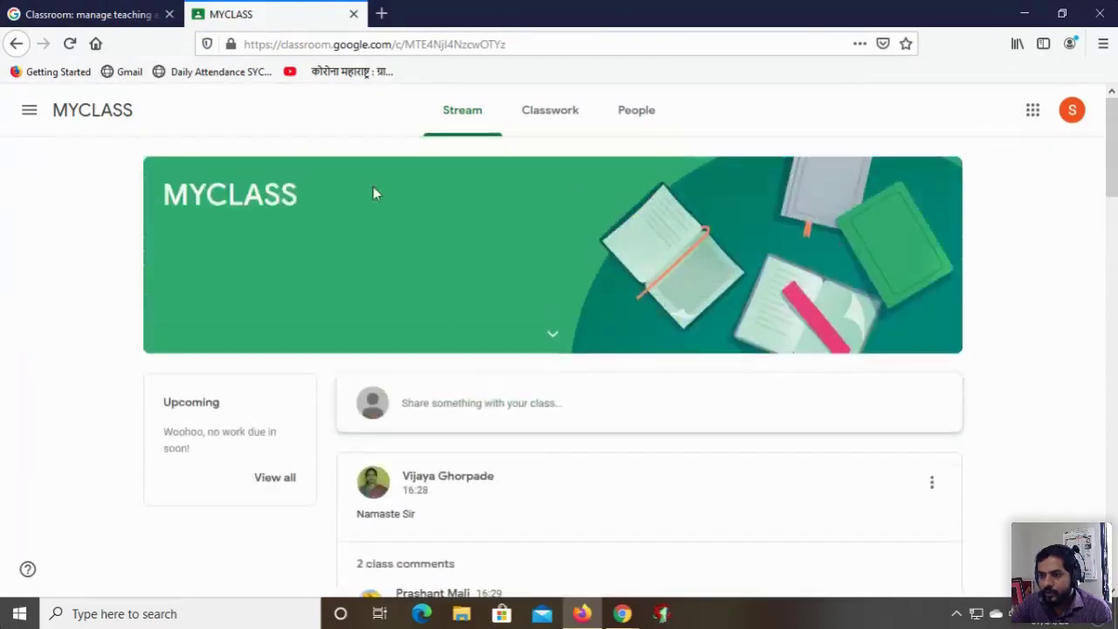
{"action": "left_click", "coordinate": [73, 48]}
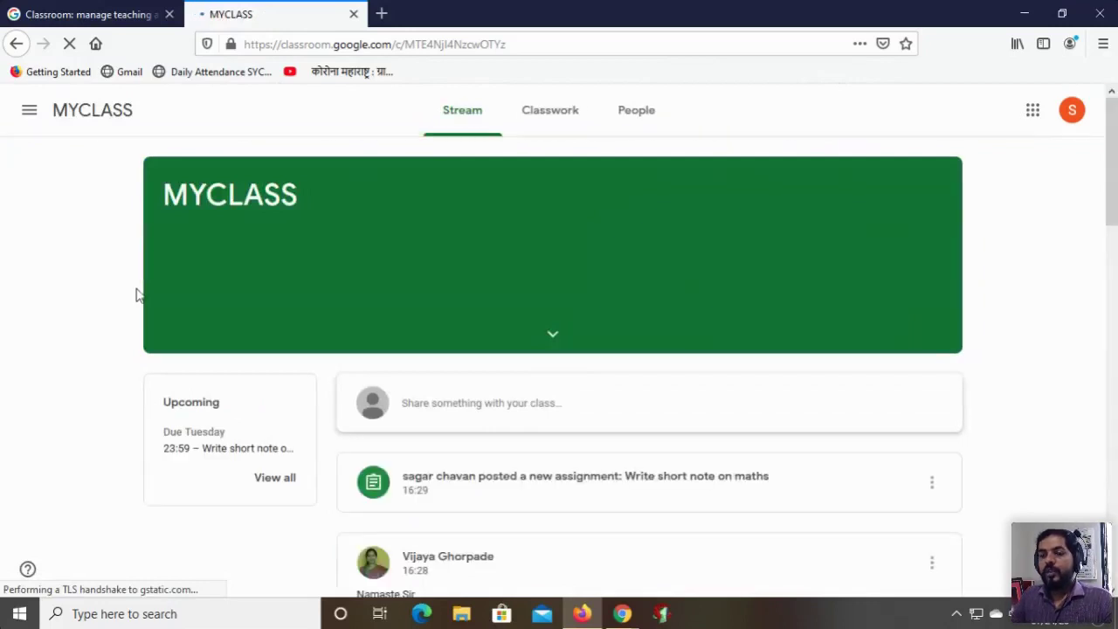
{"action": "scroll", "coordinate": [469, 556], "scroll_direction": "down", "scroll_amount": 2}
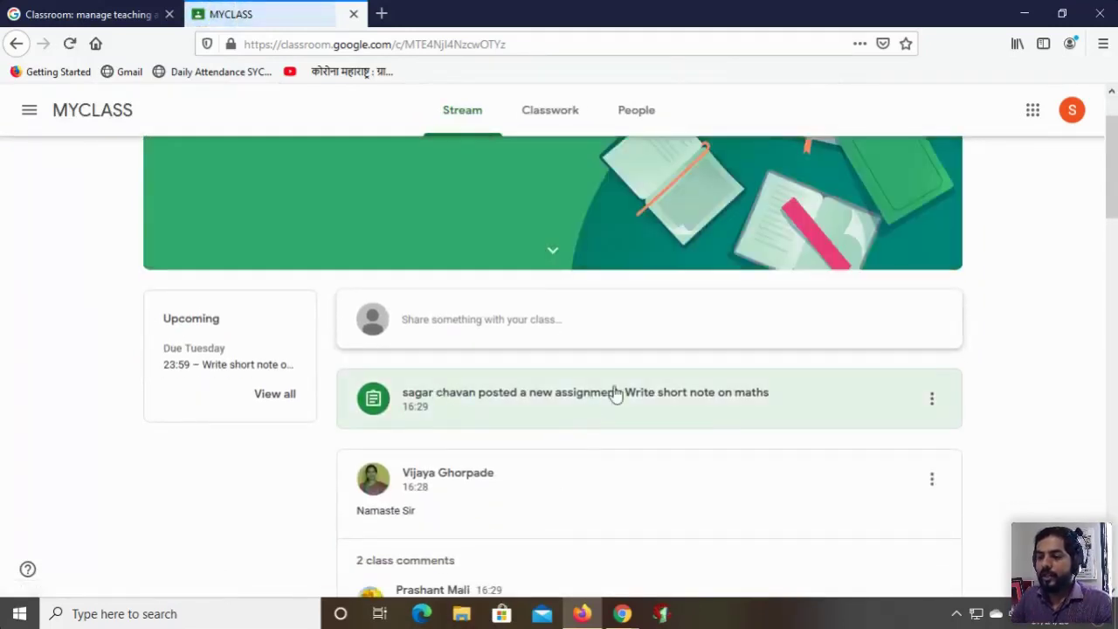
{"action": "left_click", "coordinate": [616, 394]}
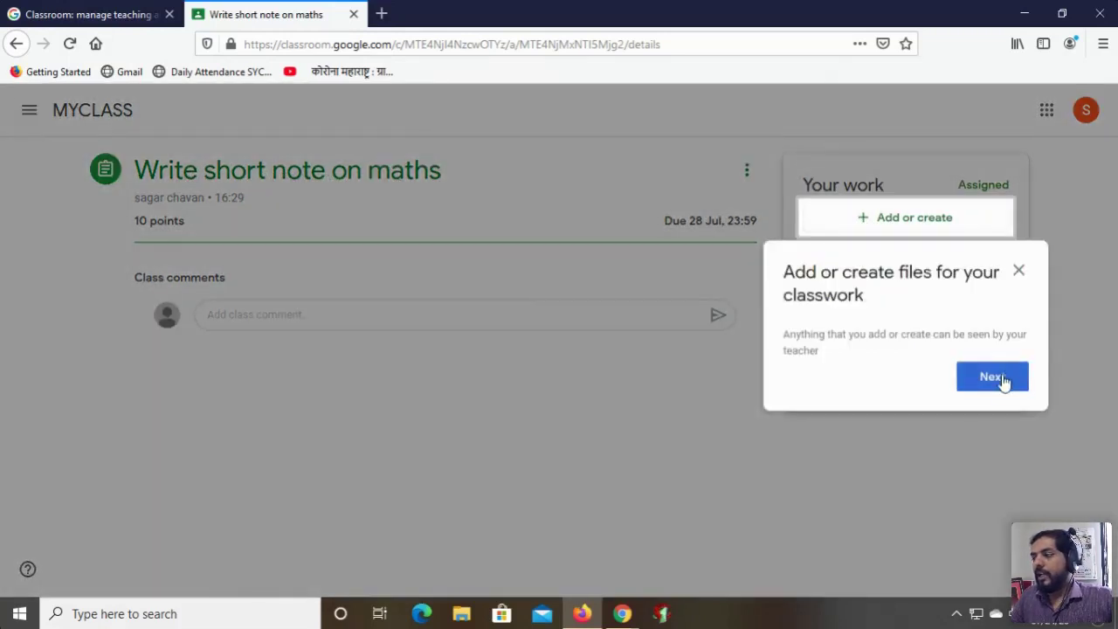
{"action": "left_click", "coordinate": [992, 377]}
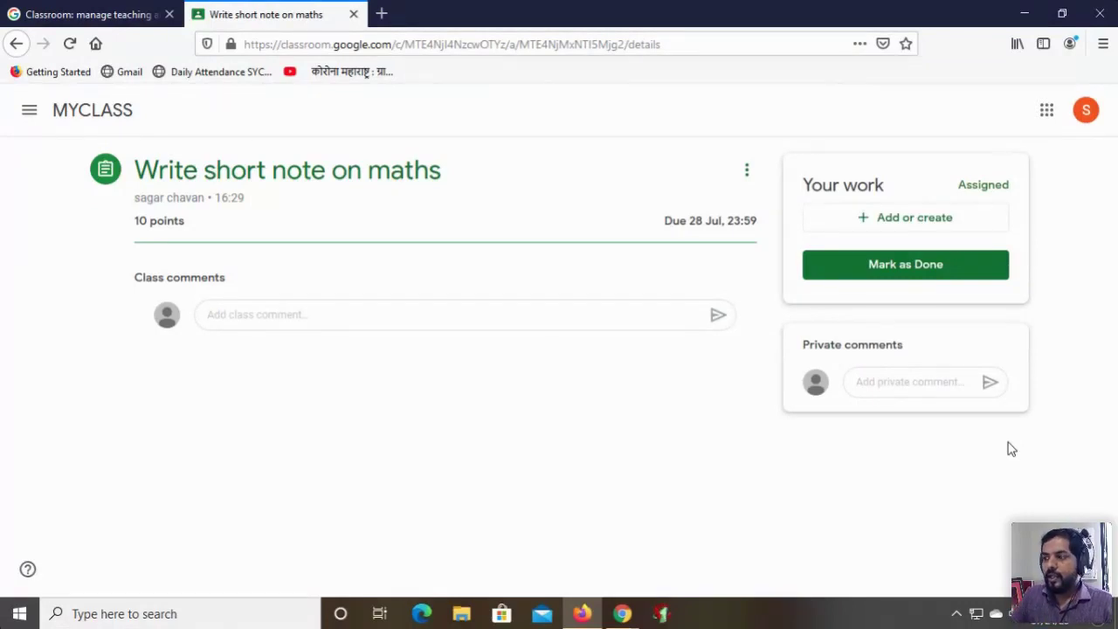
Step: Upload the image 2121 from the Desktop as the student's work for the maths assignment
{"action": "left_click", "coordinate": [925, 227]}
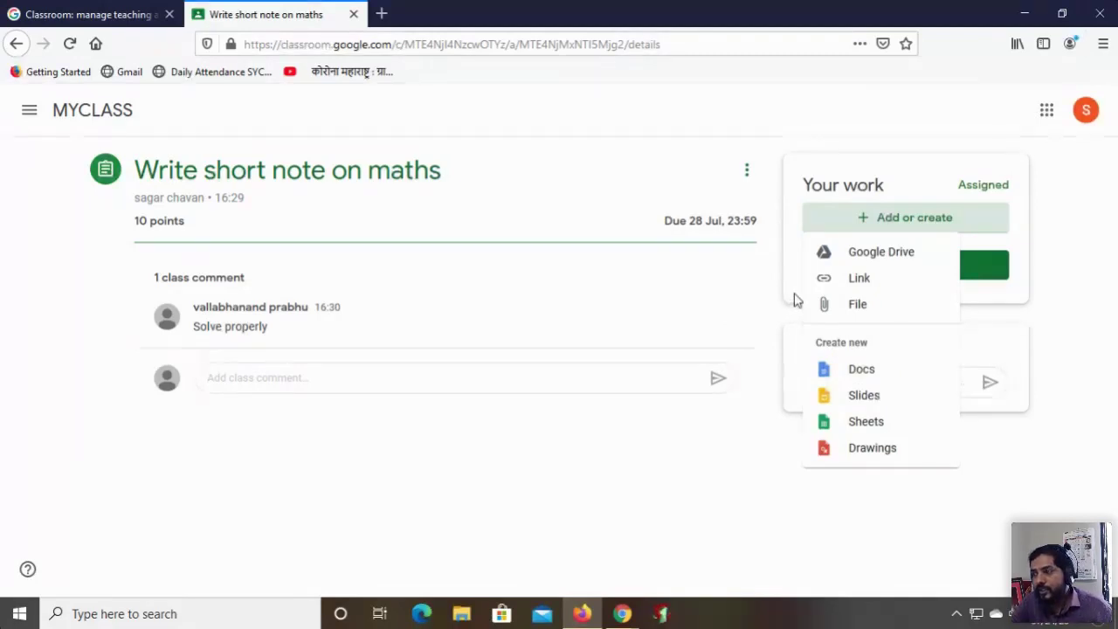
{"action": "left_click", "coordinate": [864, 307]}
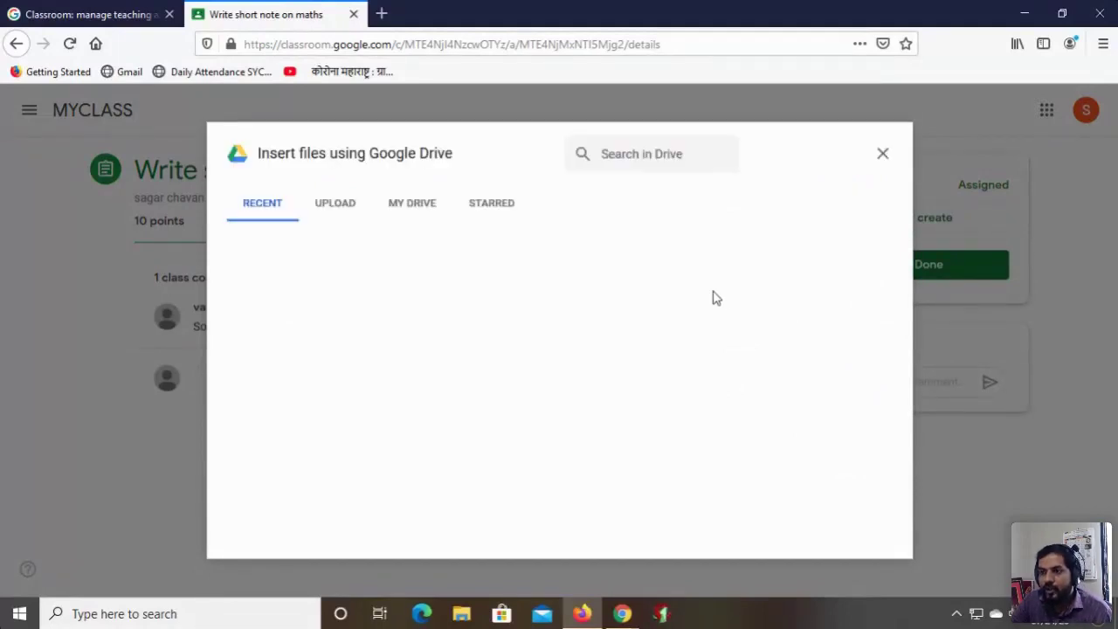
{"action": "left_click", "coordinate": [335, 203]}
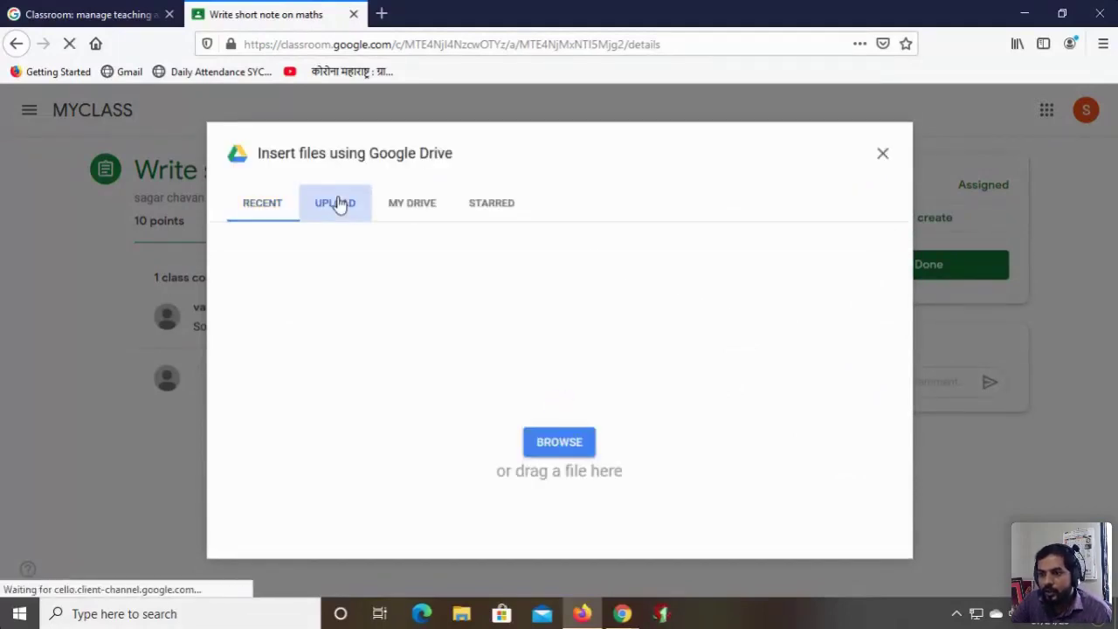
{"action": "left_click", "coordinate": [560, 442]}
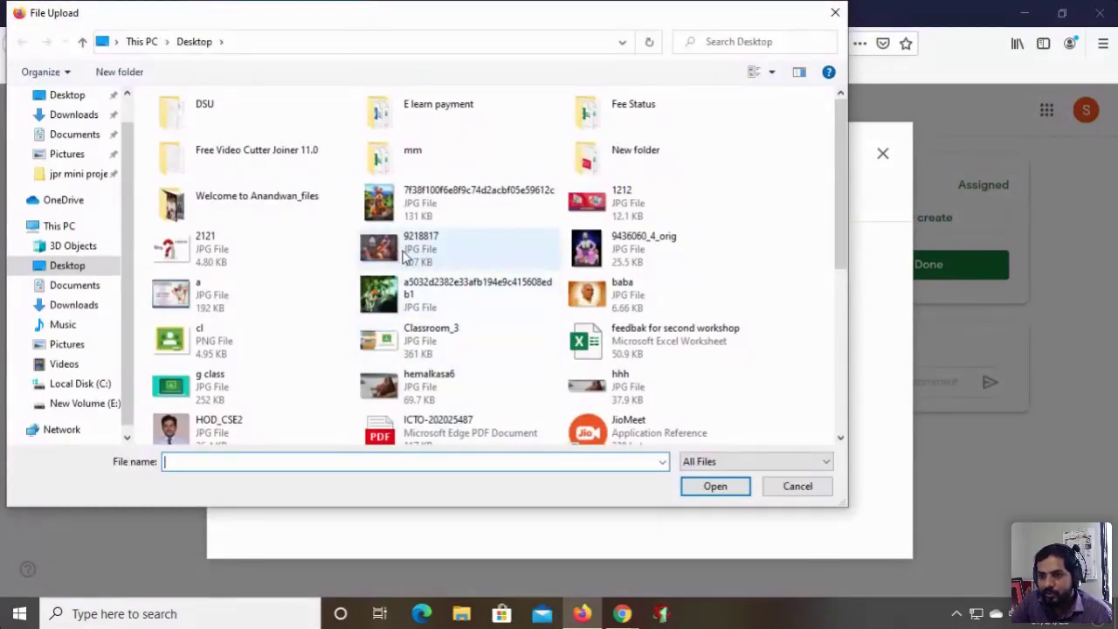
{"action": "double_click", "coordinate": [223, 255]}
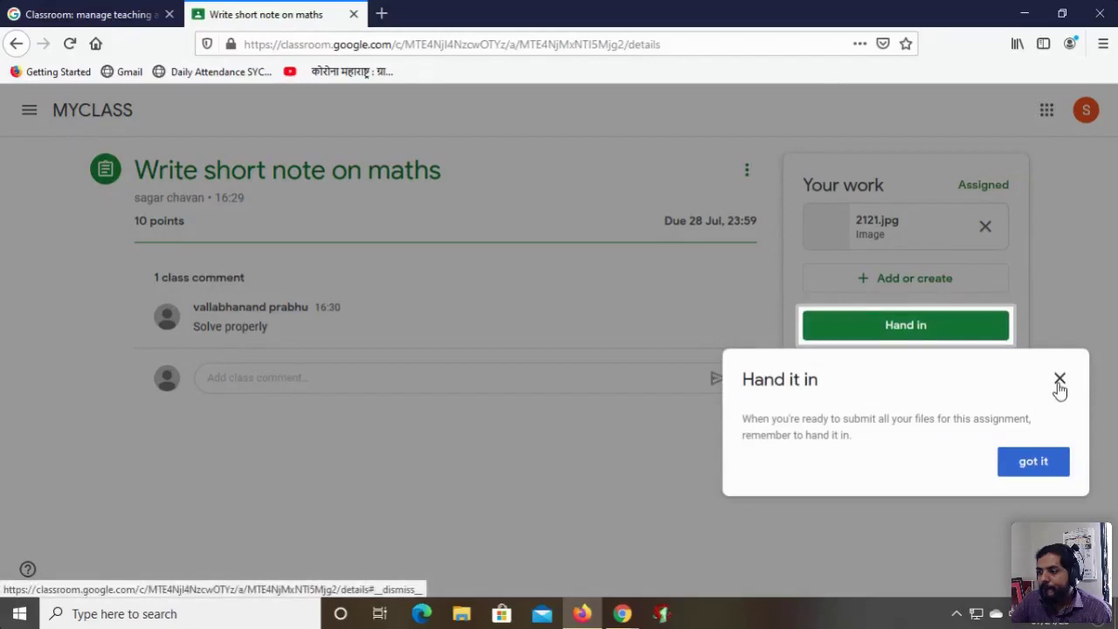
Step: Dismiss the tip and hand in the student's work with the attached image
{"action": "left_click", "coordinate": [1059, 381]}
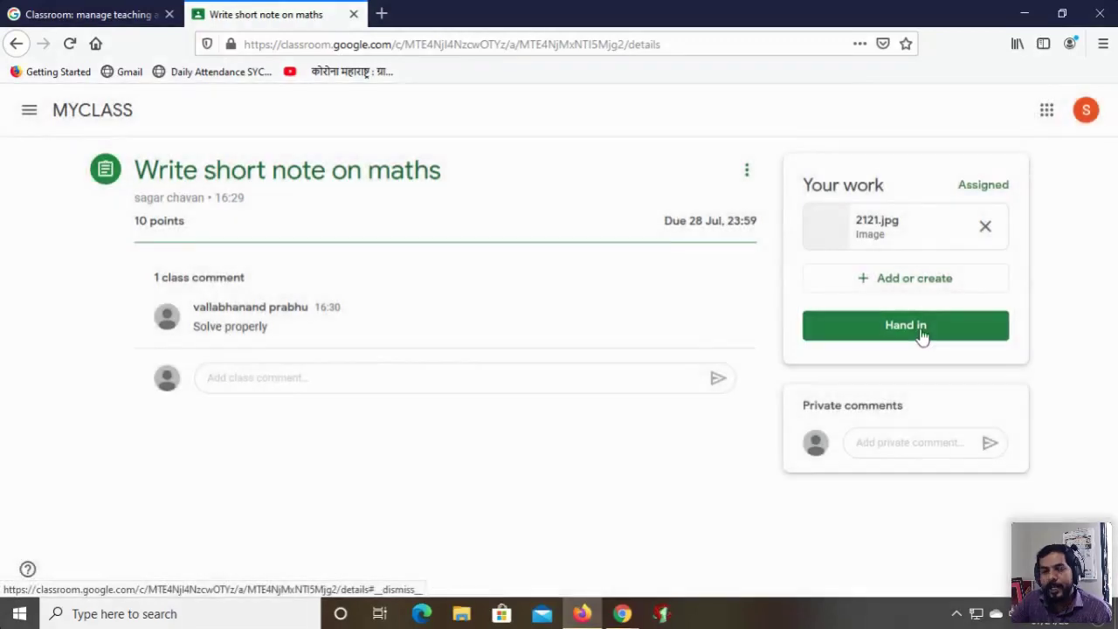
{"action": "left_click", "coordinate": [922, 332]}
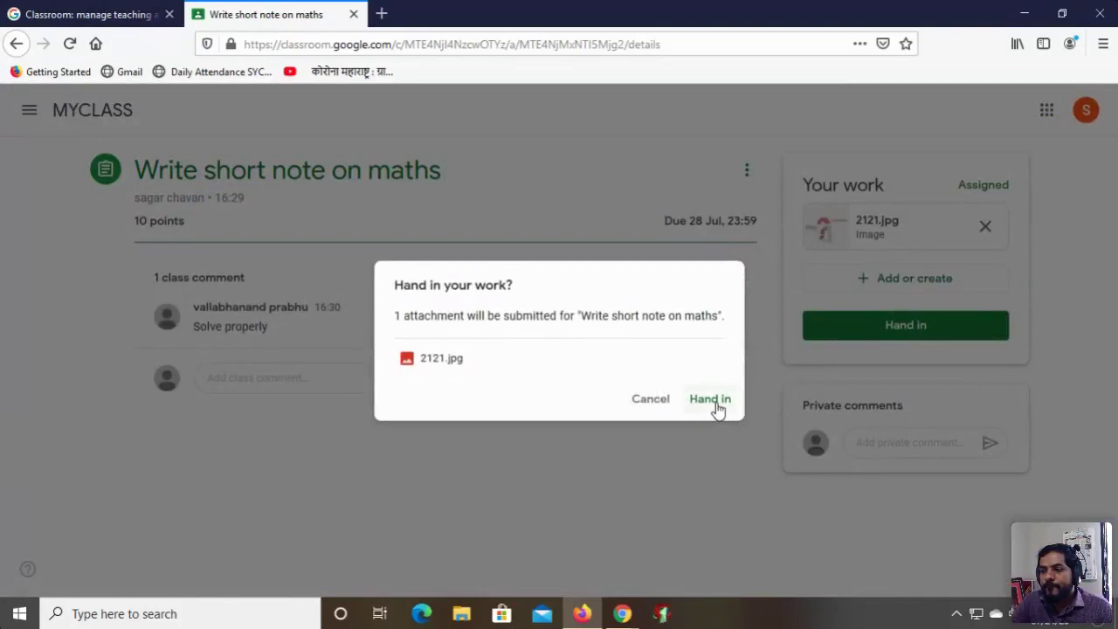
{"action": "left_click", "coordinate": [718, 405]}
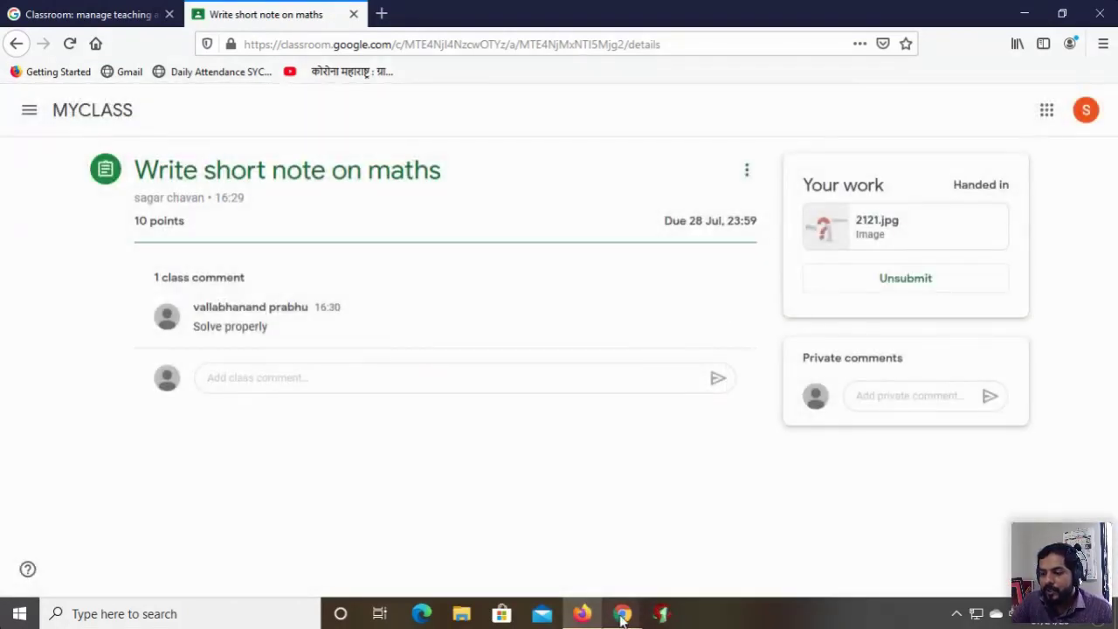
Step: Switch to the teacher's Chrome window, show only the turned-in work, and open the student's Google Slides submission
{"action": "mouse_move", "coordinate": [622, 616]}
{"action": "left_click", "coordinate": [579, 545]}
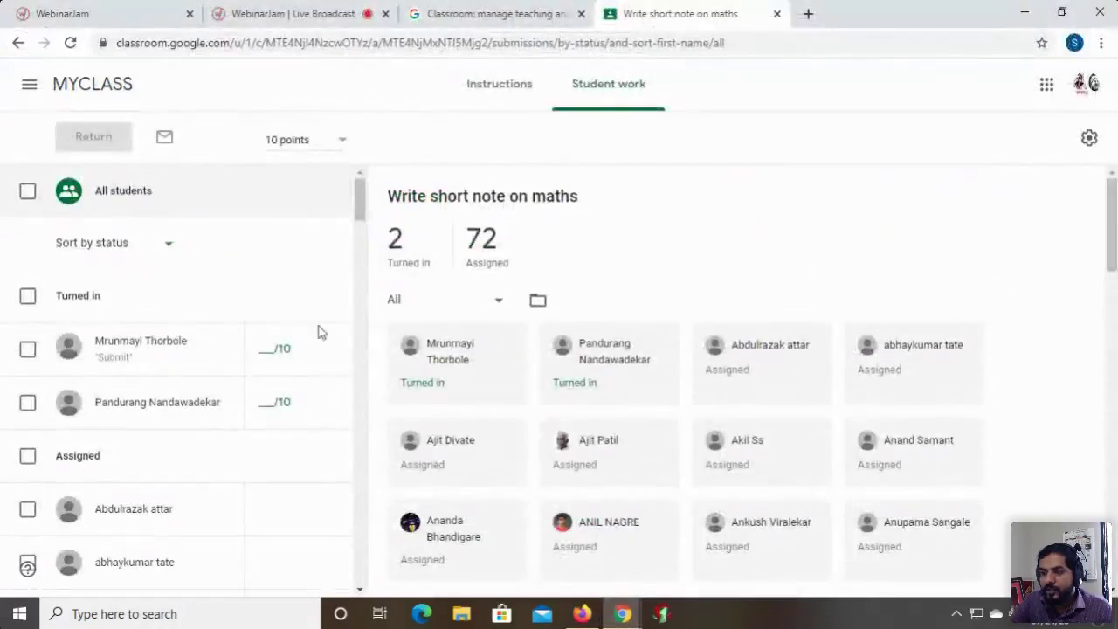
{"action": "left_click", "coordinate": [405, 269]}
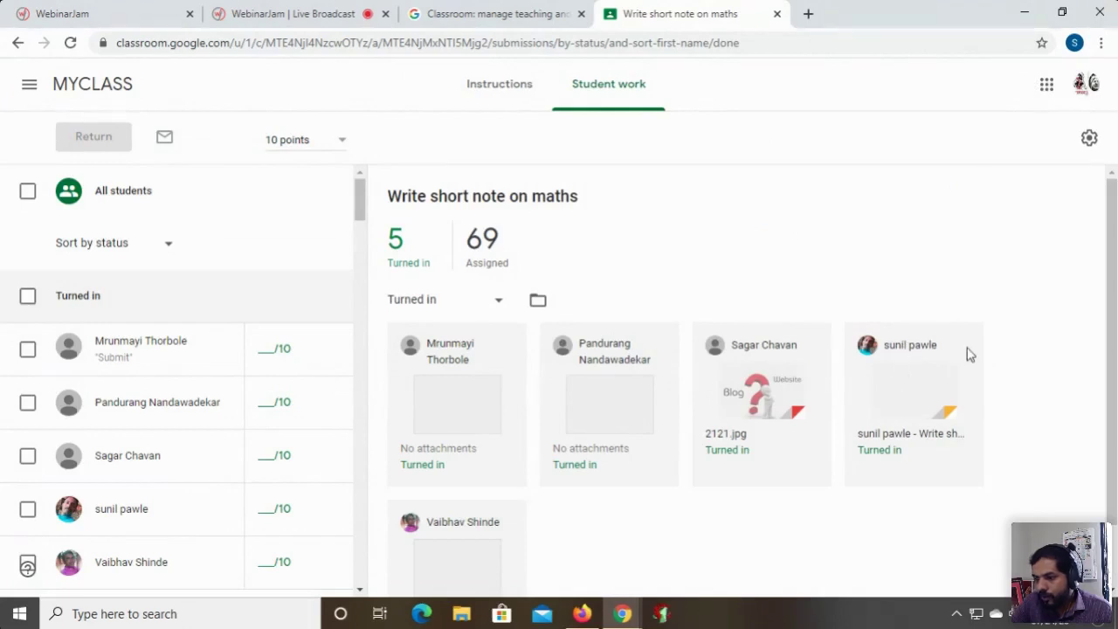
{"action": "left_click", "coordinate": [905, 412]}
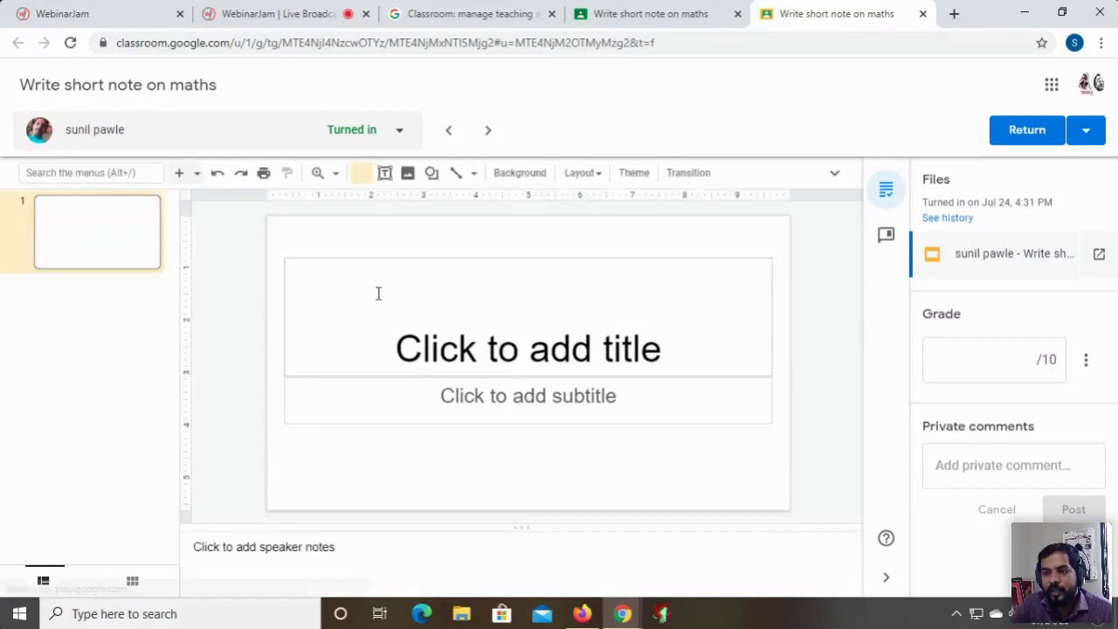
Step: Grade the open submission 5 out of 10 and post the private comment "good"
{"action": "left_click", "coordinate": [984, 359]}
{"action": "type", "text": "5"}
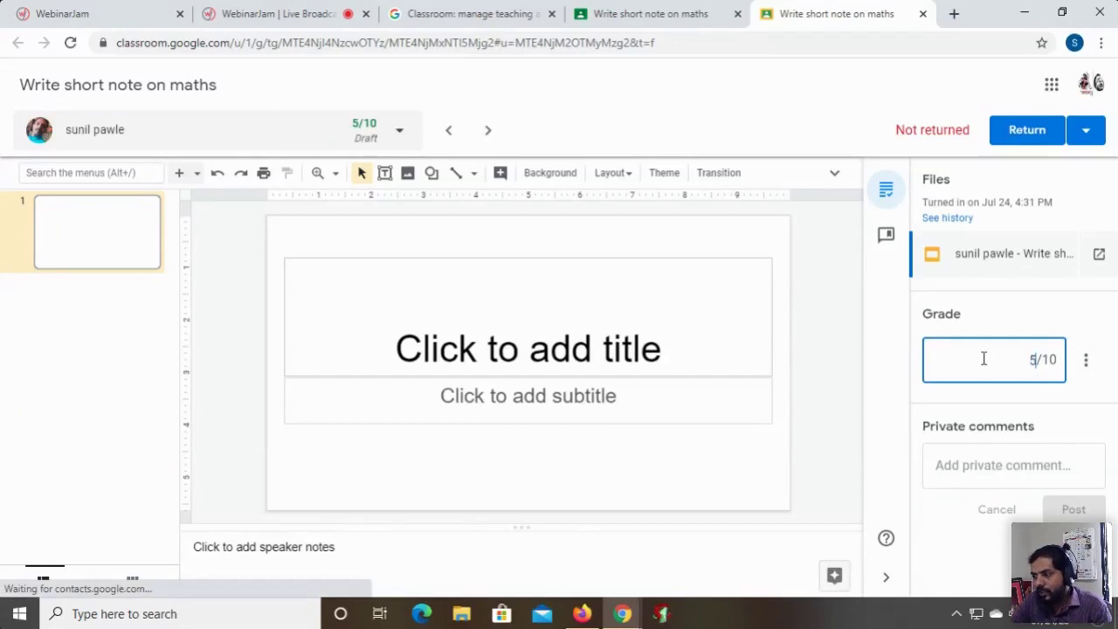
{"action": "left_click", "coordinate": [1014, 468]}
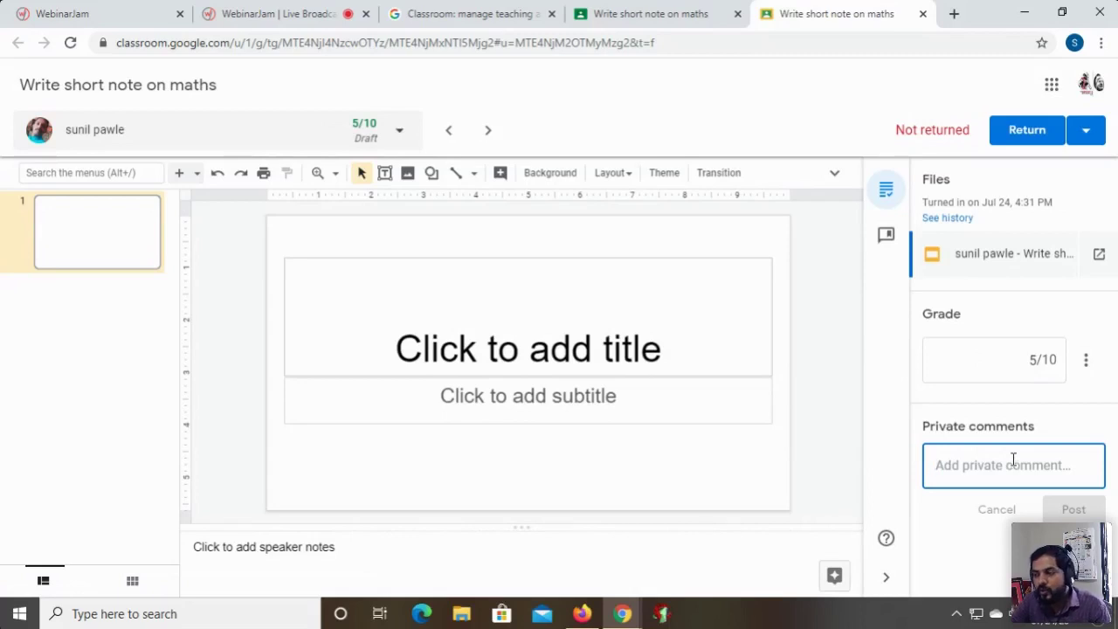
{"action": "type", "text": "goo"}
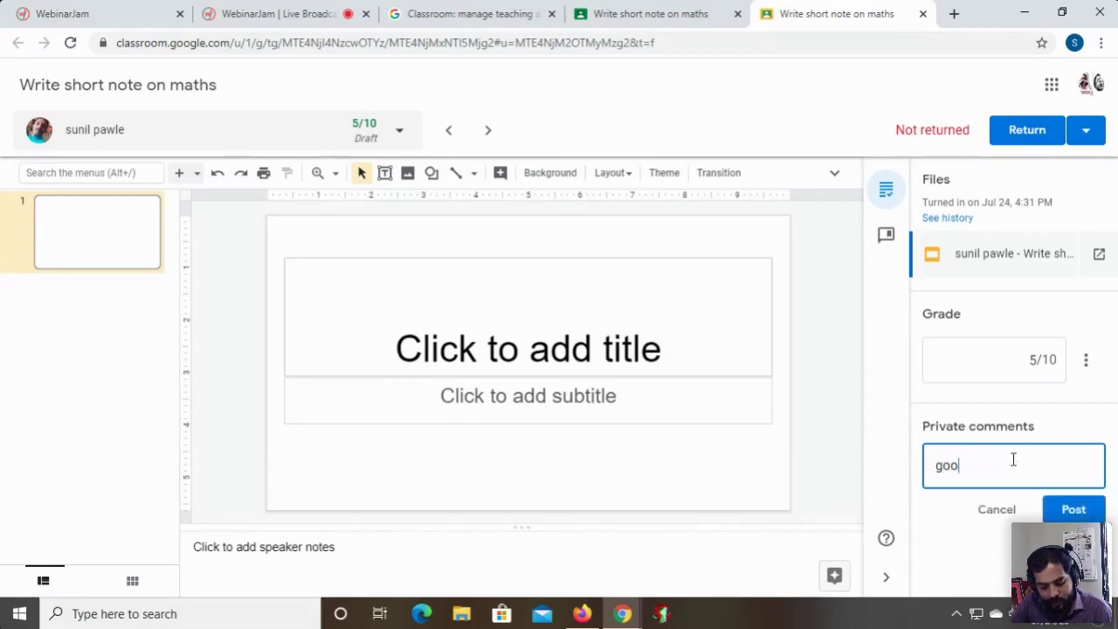
{"action": "type", "text": "d"}
{"action": "left_click", "coordinate": [1074, 509]}
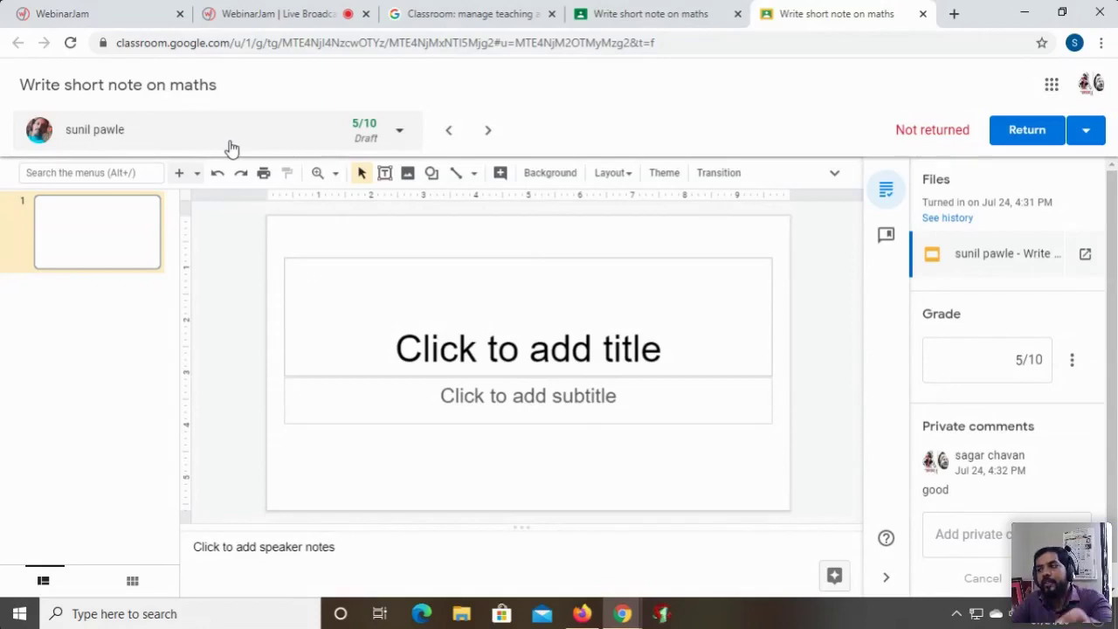
Step: Return the graded submission to the student and close the grading page
{"action": "left_click", "coordinate": [1026, 131]}
{"action": "left_click", "coordinate": [707, 390]}
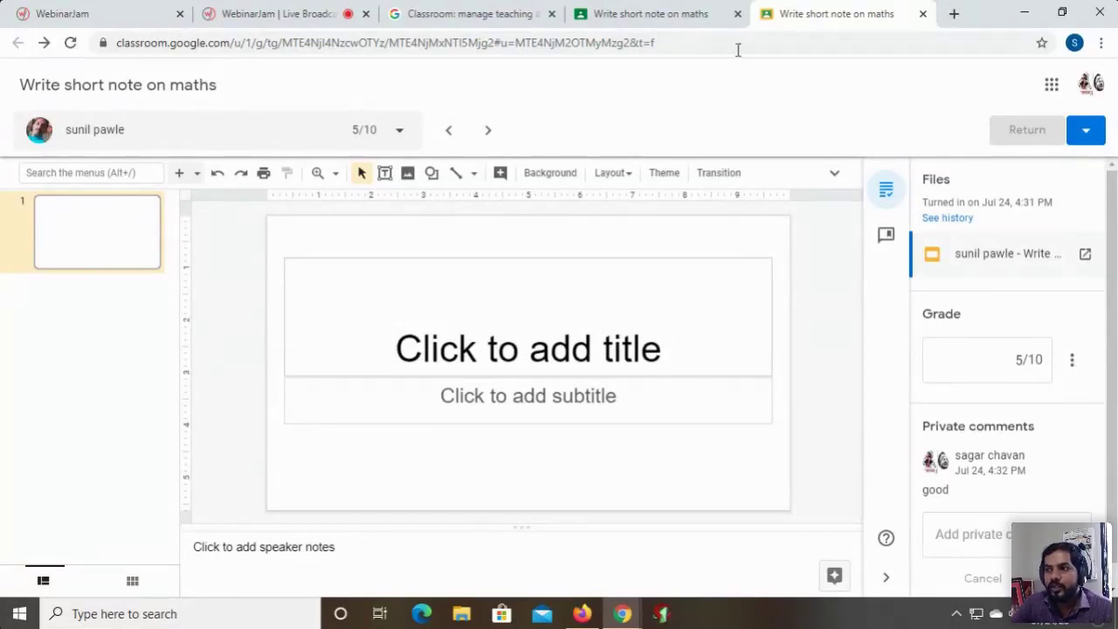
{"action": "left_click", "coordinate": [923, 15]}
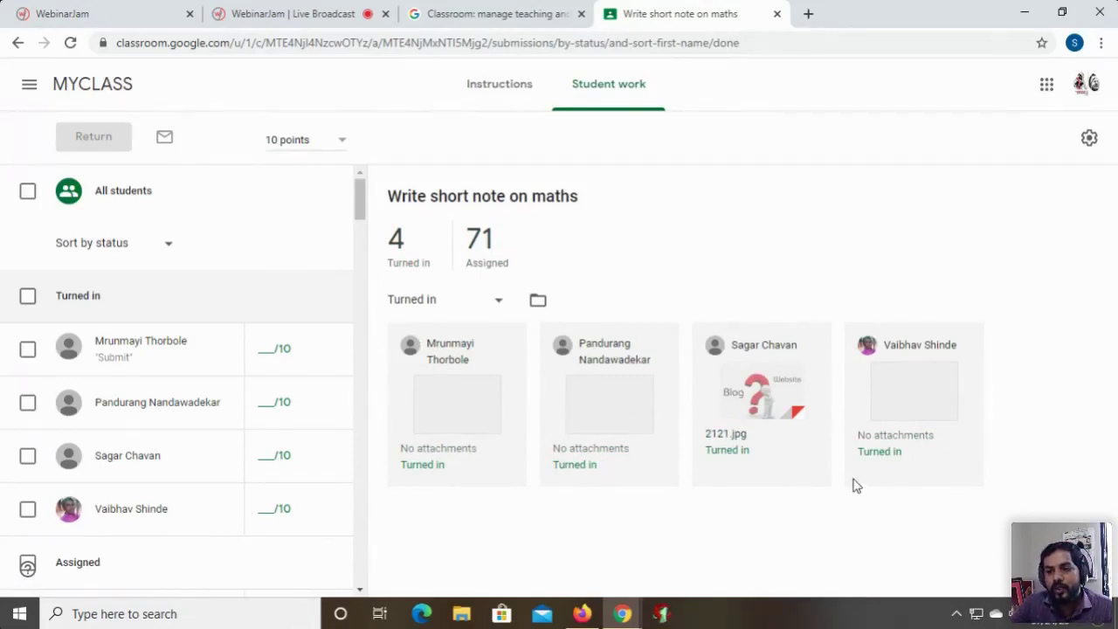
Step: Look through the first two turned-in students' work, return to all students, and show only the graded submissions
{"action": "left_click", "coordinate": [269, 358]}
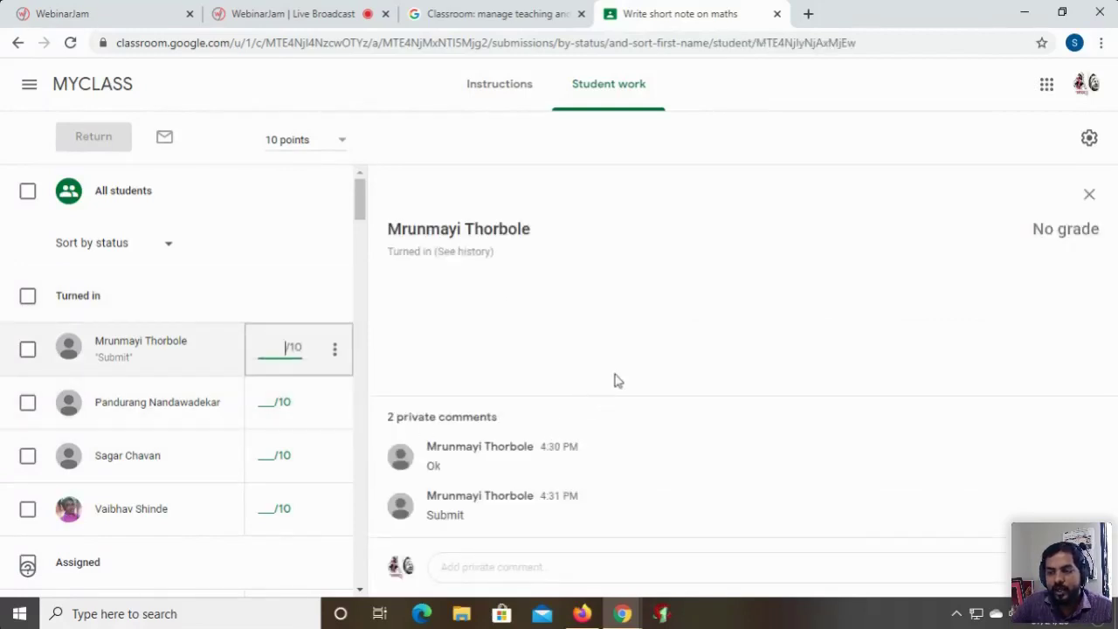
{"action": "left_click", "coordinate": [132, 350]}
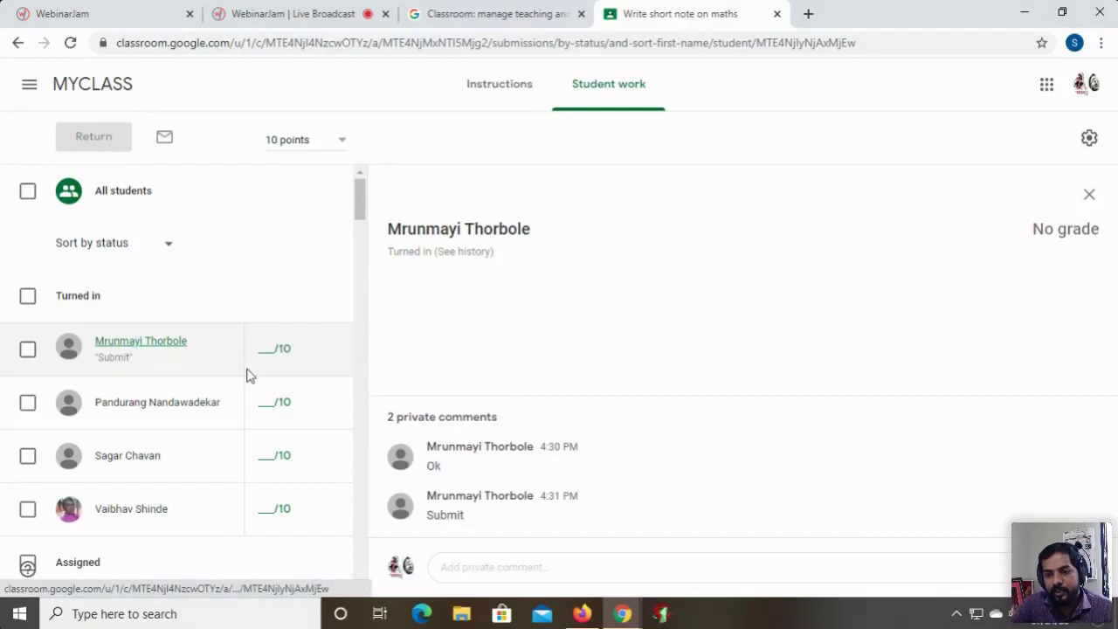
{"action": "left_click", "coordinate": [125, 404]}
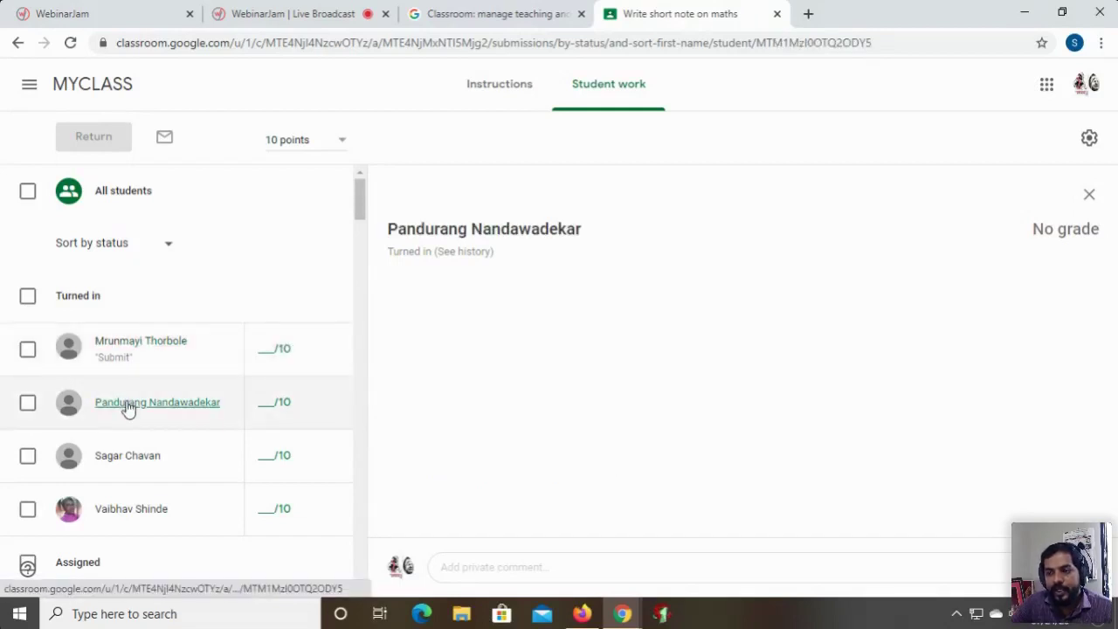
{"action": "left_click", "coordinate": [129, 191]}
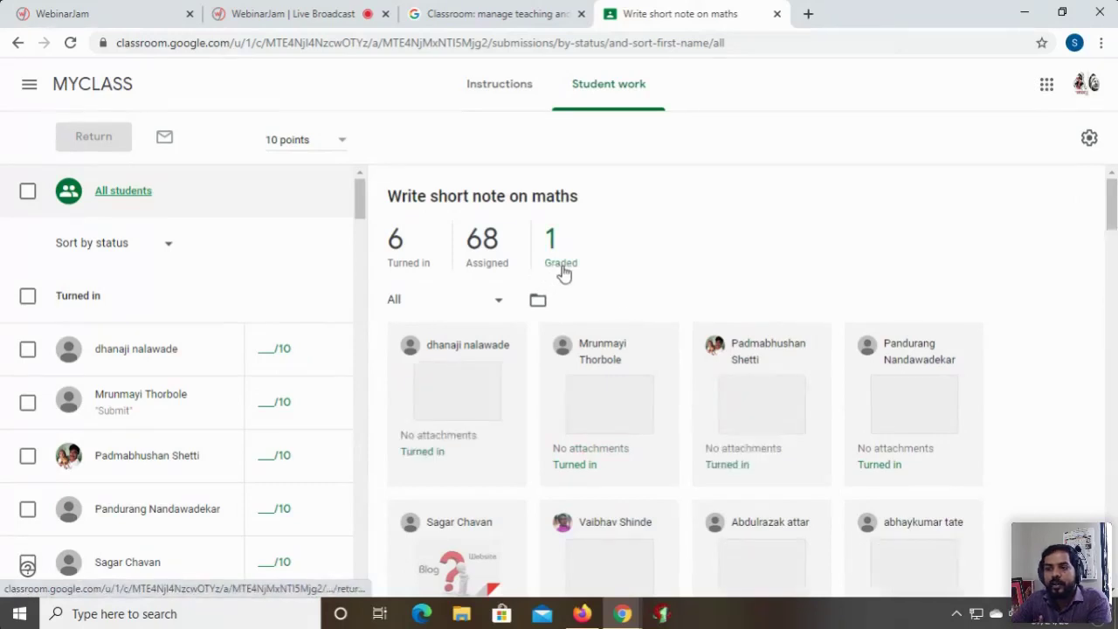
{"action": "left_click", "coordinate": [560, 263]}
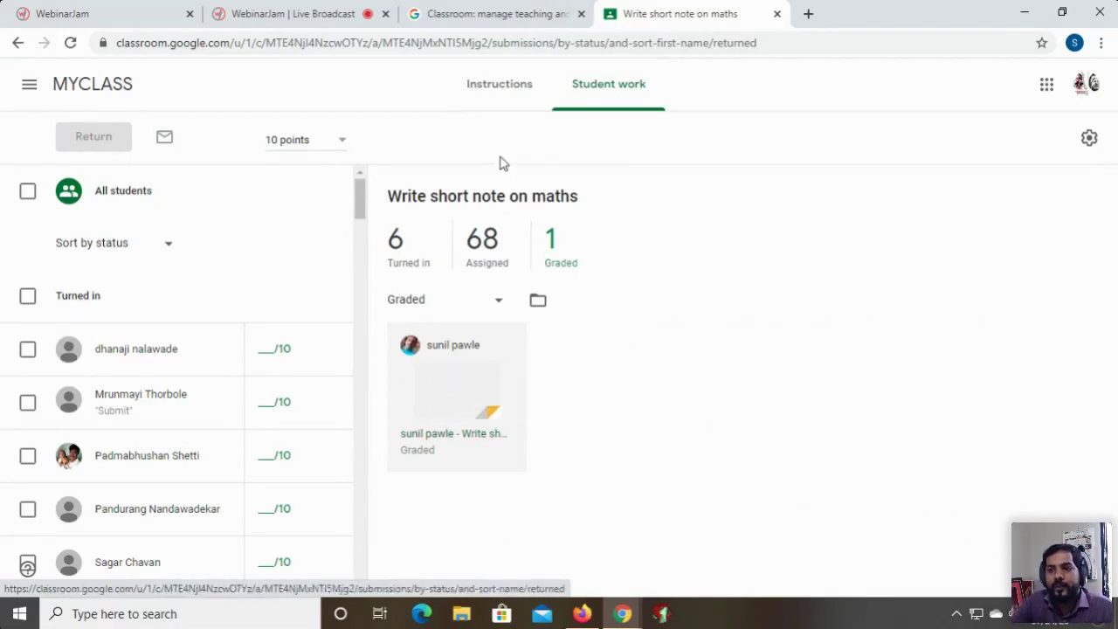
Step: Start a new quiz assignment in the MYCLASS classwork and title it "Maths Quiz"
{"action": "left_click", "coordinate": [100, 95]}
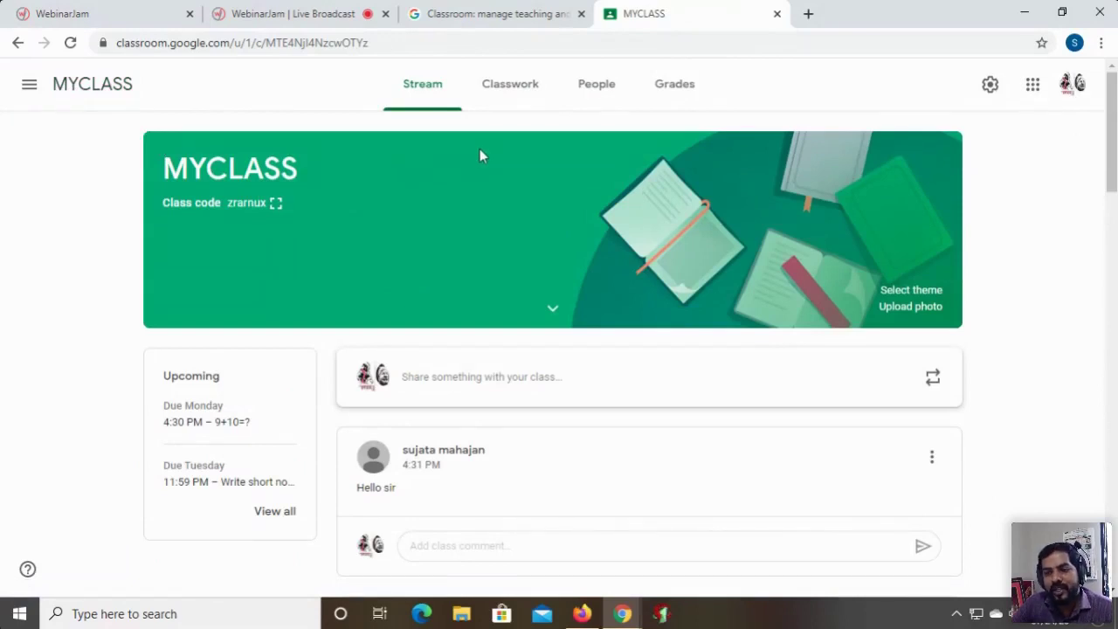
{"action": "left_click", "coordinate": [520, 91]}
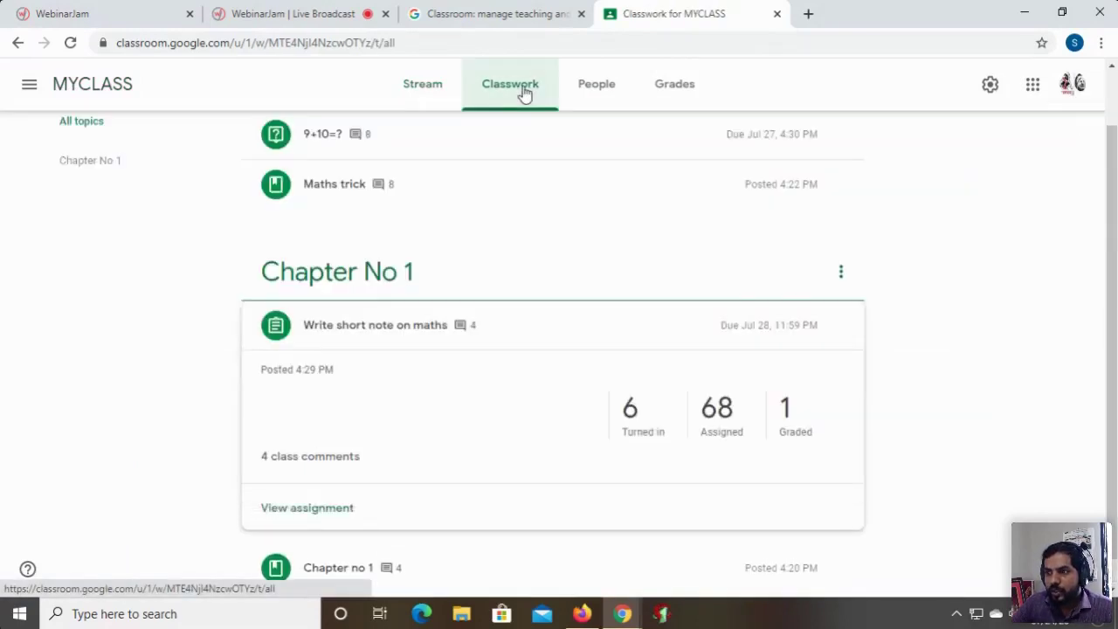
{"action": "scroll", "coordinate": [491, 367], "scroll_direction": "up", "scroll_amount": 1}
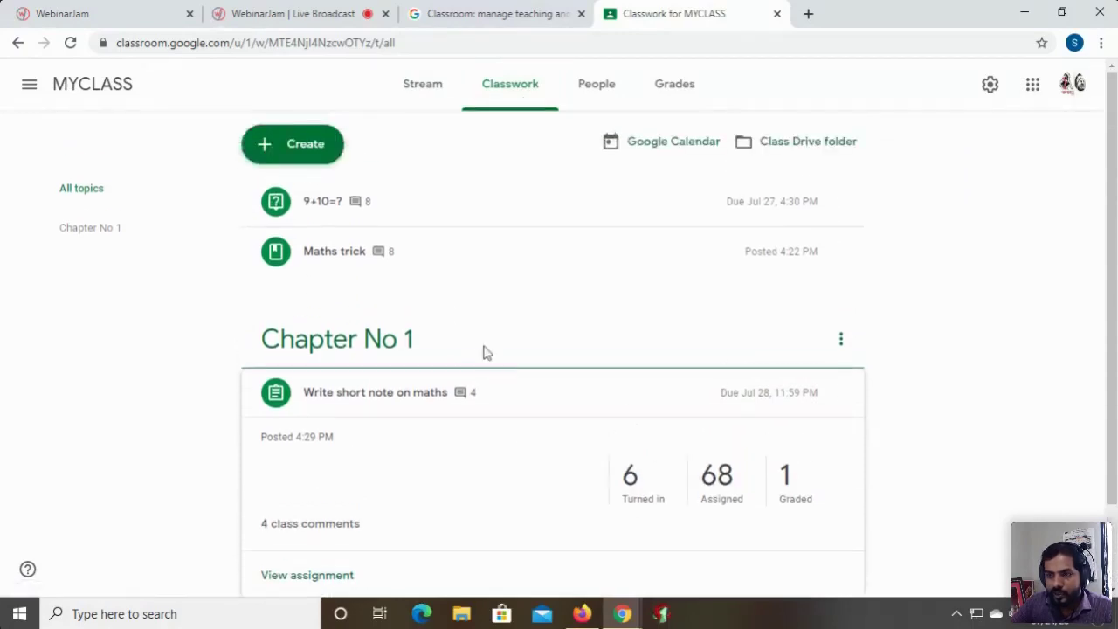
{"action": "left_click", "coordinate": [297, 147]}
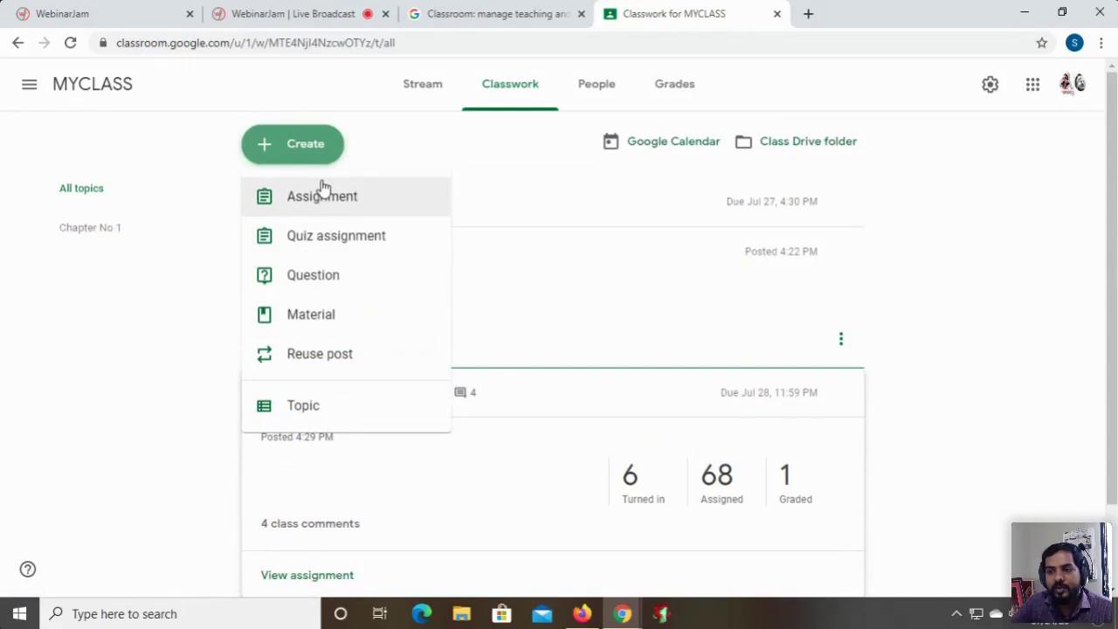
{"action": "left_click", "coordinate": [328, 238]}
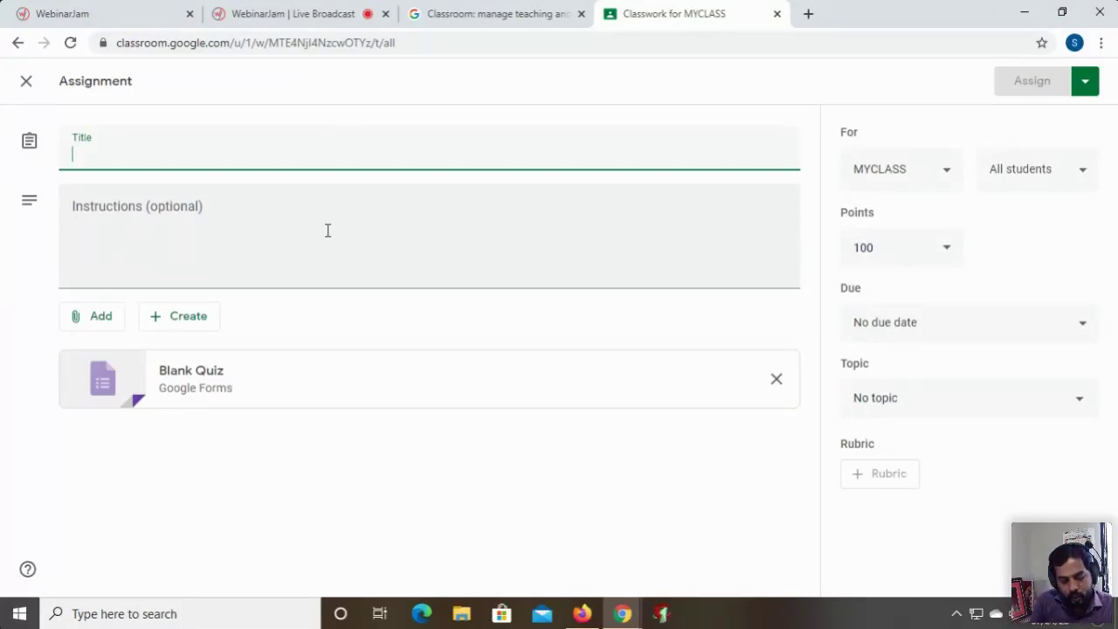
{"action": "type", "text": "Mat"}
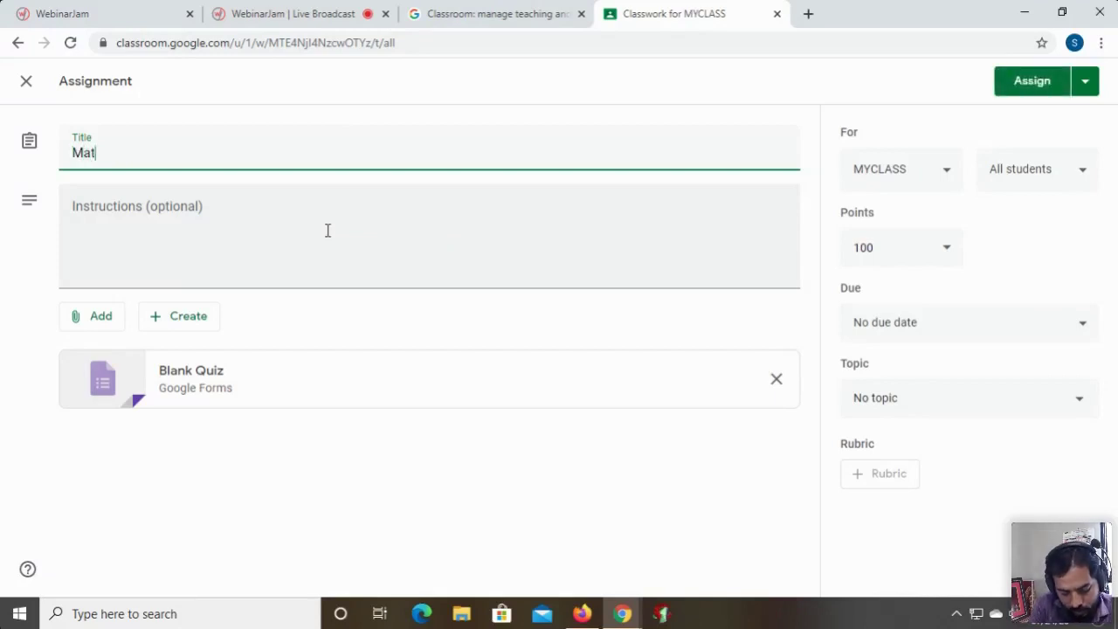
{"action": "type", "text": "hs Quiz"}
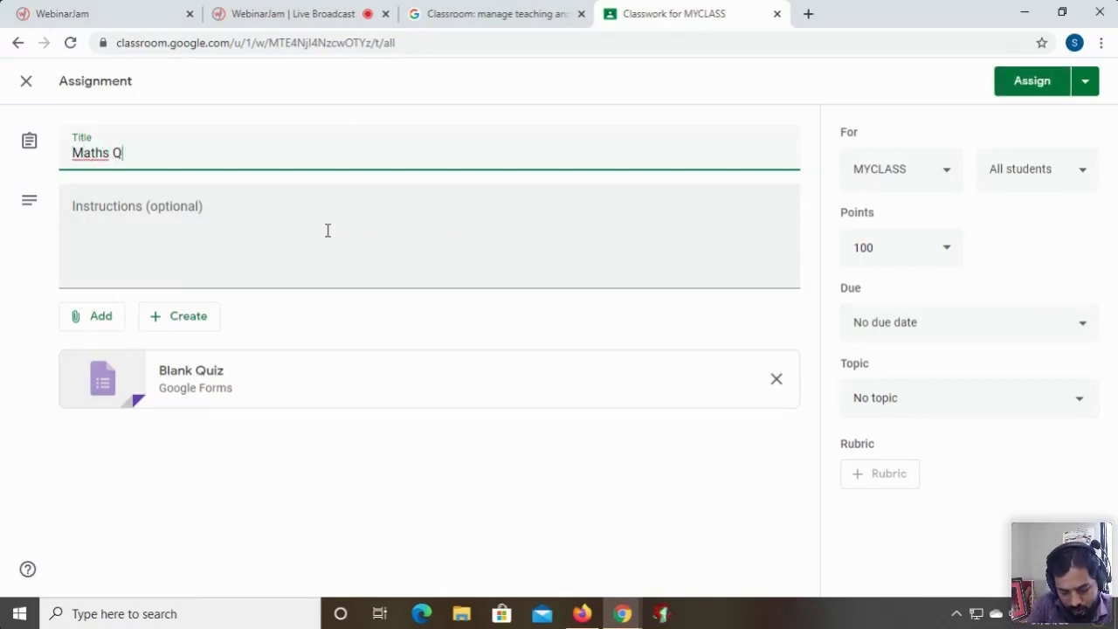
Step: Switch to the WebinarJam live broadcast to check the attendees' chat messages
{"action": "left_click", "coordinate": [252, 18]}
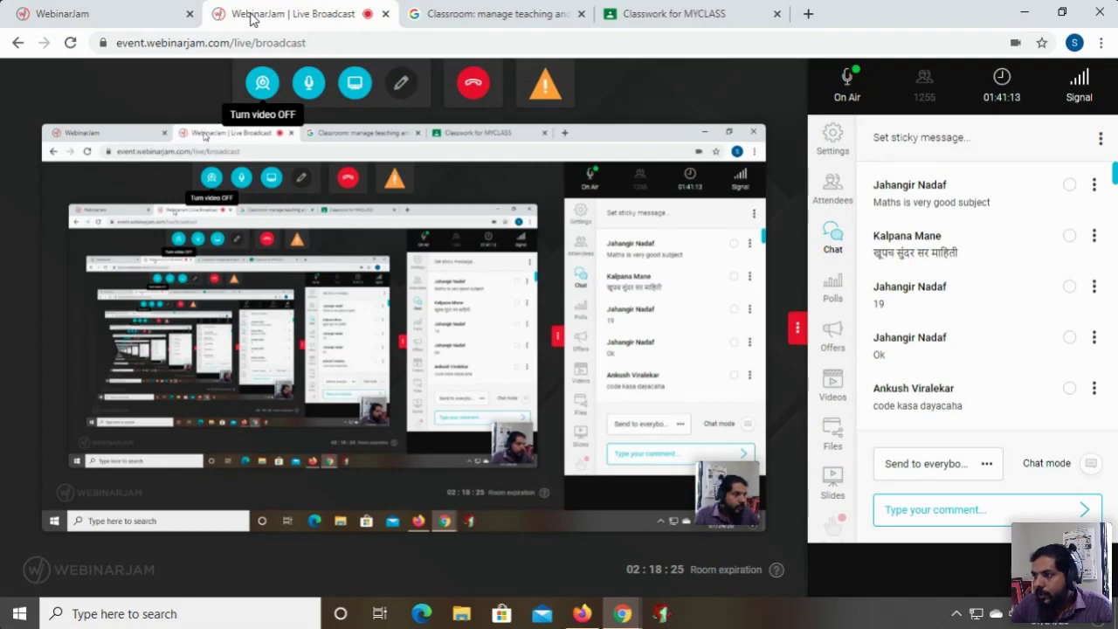
Step: Switch back to Google Classroom, open the assignment's attached Blank Quiz form and title the form "Maths quiz"
{"action": "left_click", "coordinate": [647, 16]}
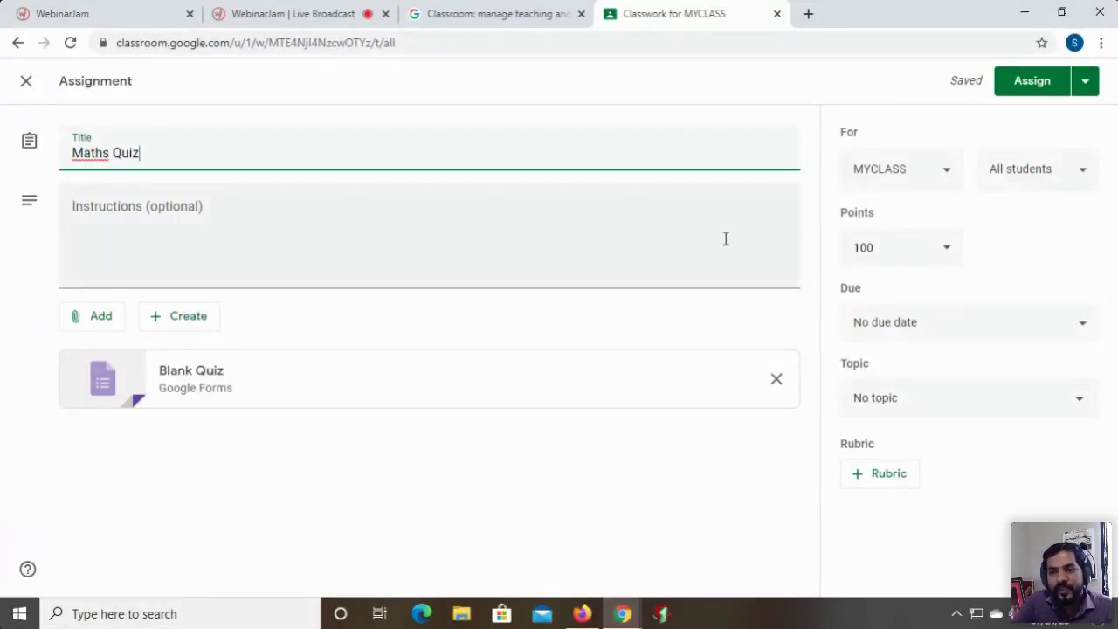
{"action": "left_click", "coordinate": [199, 378]}
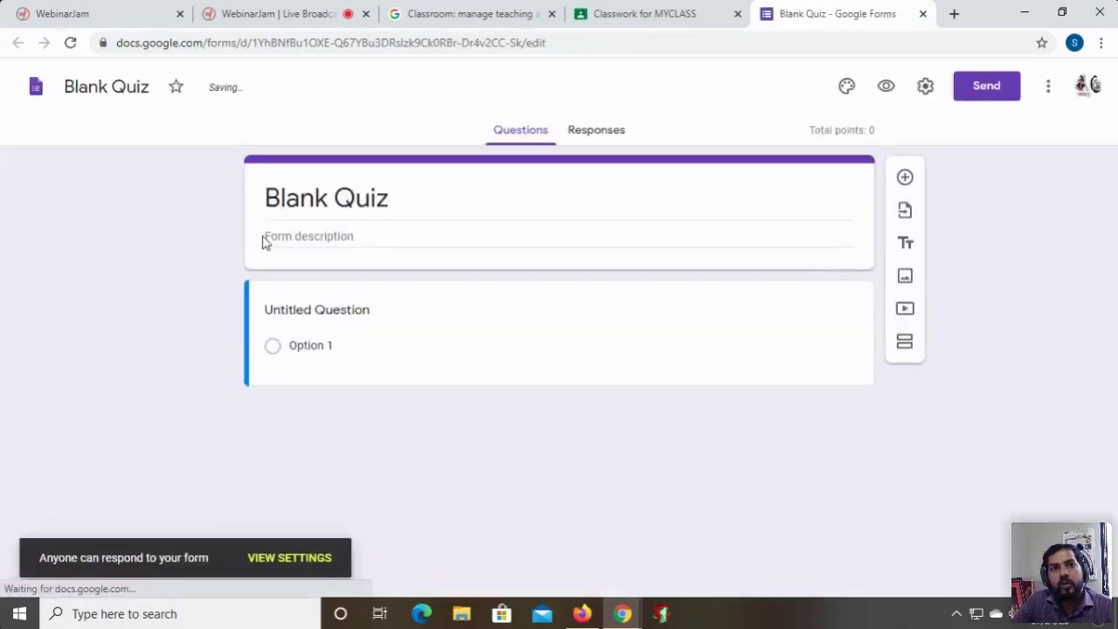
{"action": "left_click", "coordinate": [313, 210]}
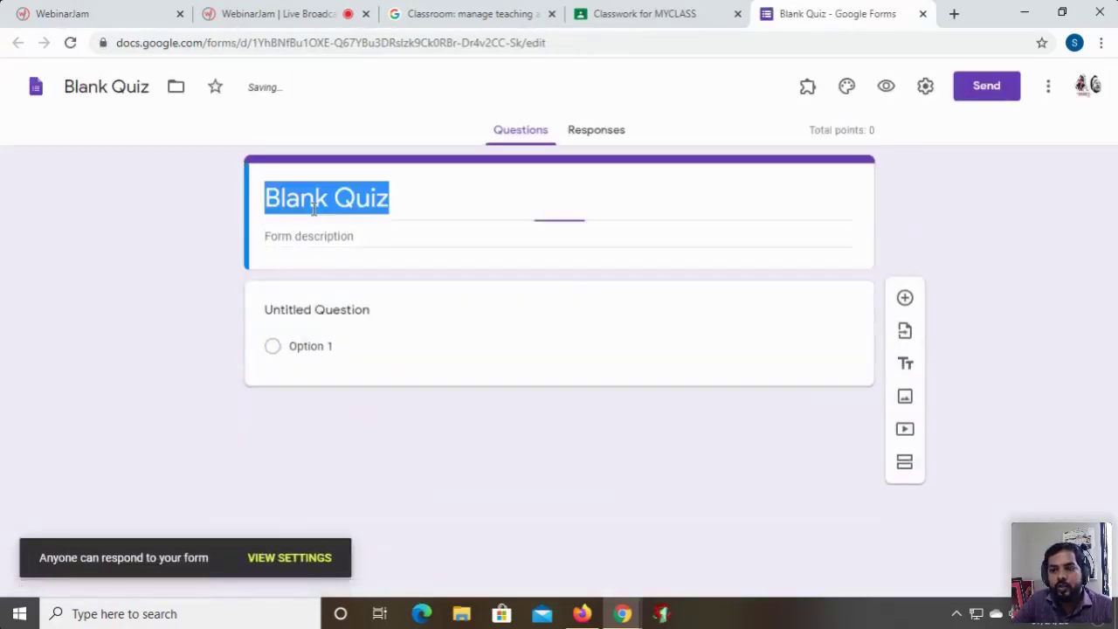
{"action": "type", "text": "Mats"}
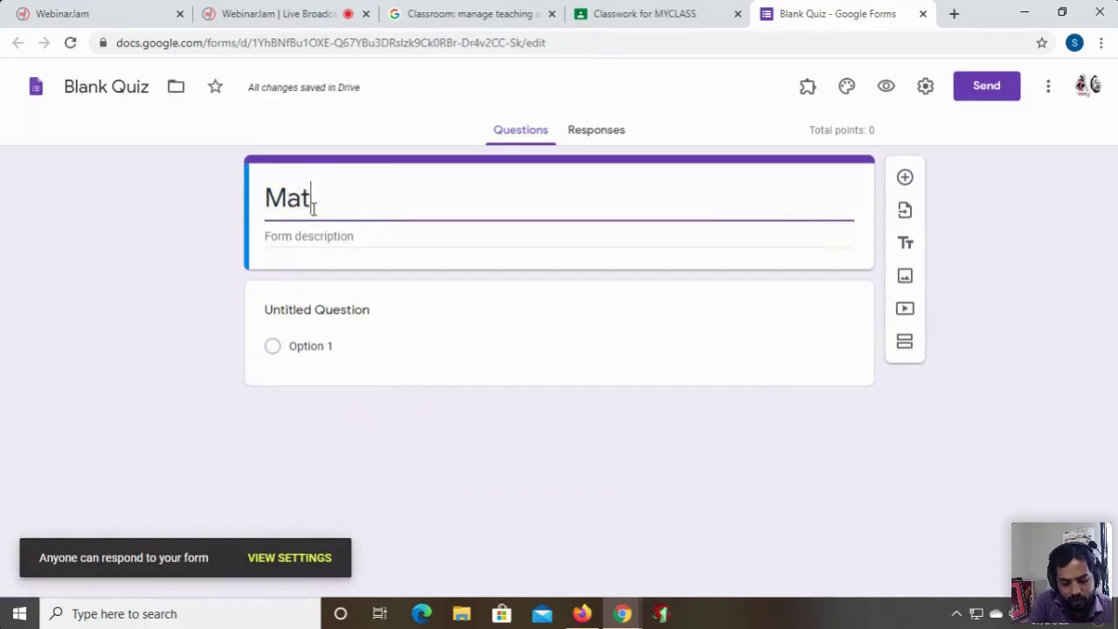
{"action": "key", "text": "BackSpace"}
{"action": "key", "text": "BackSpace"}
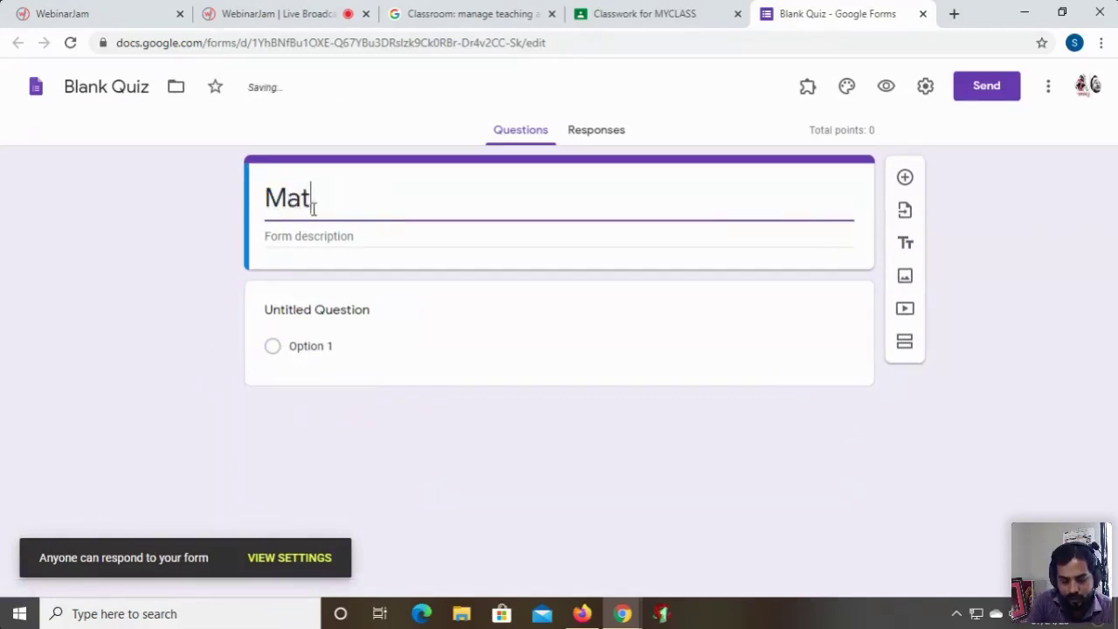
{"action": "type", "text": "hs quiz"}
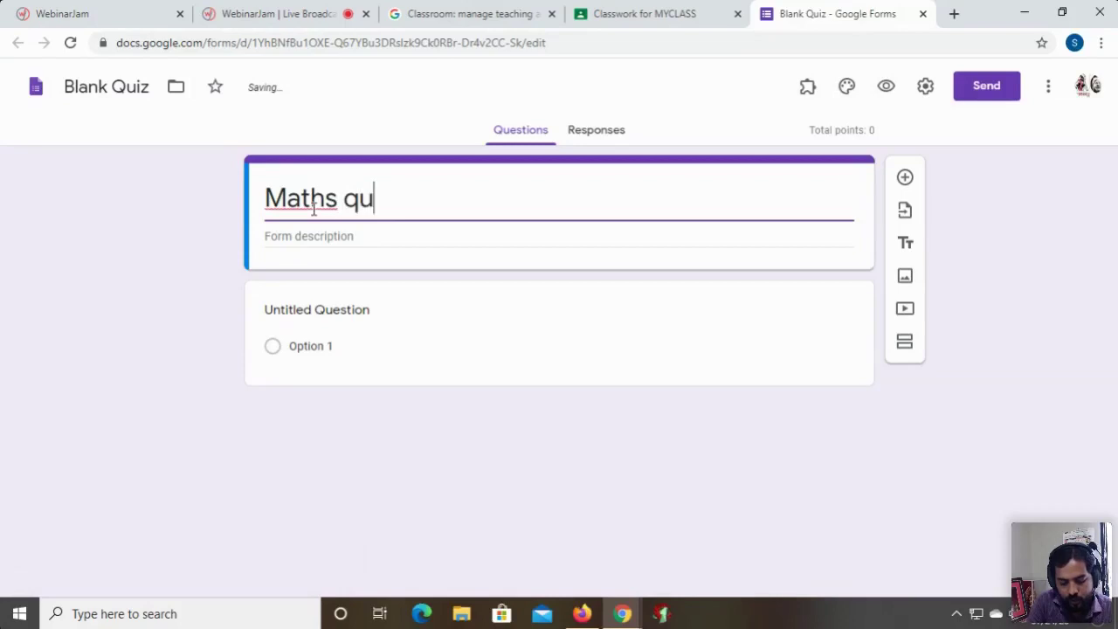
Step: Enter "1-1=?" as the text of the quiz's first multiple-choice question
{"action": "left_click", "coordinate": [339, 313]}
{"action": "type", "text": "1"}
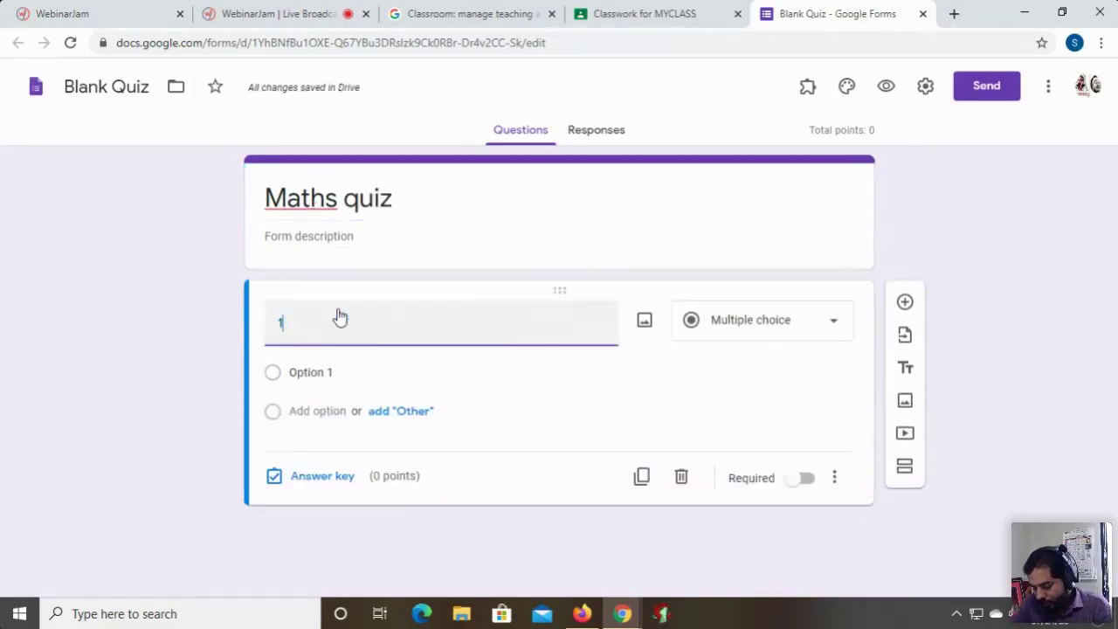
{"action": "type", "text": "-"}
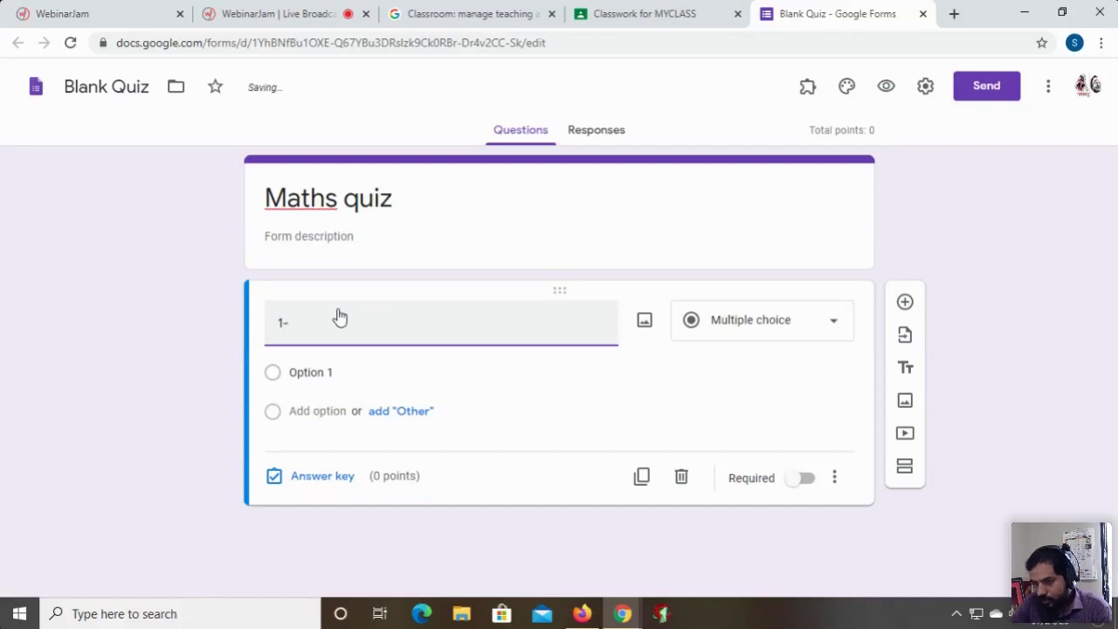
{"action": "type", "text": "1"}
{"action": "left_click", "coordinate": [316, 374]}
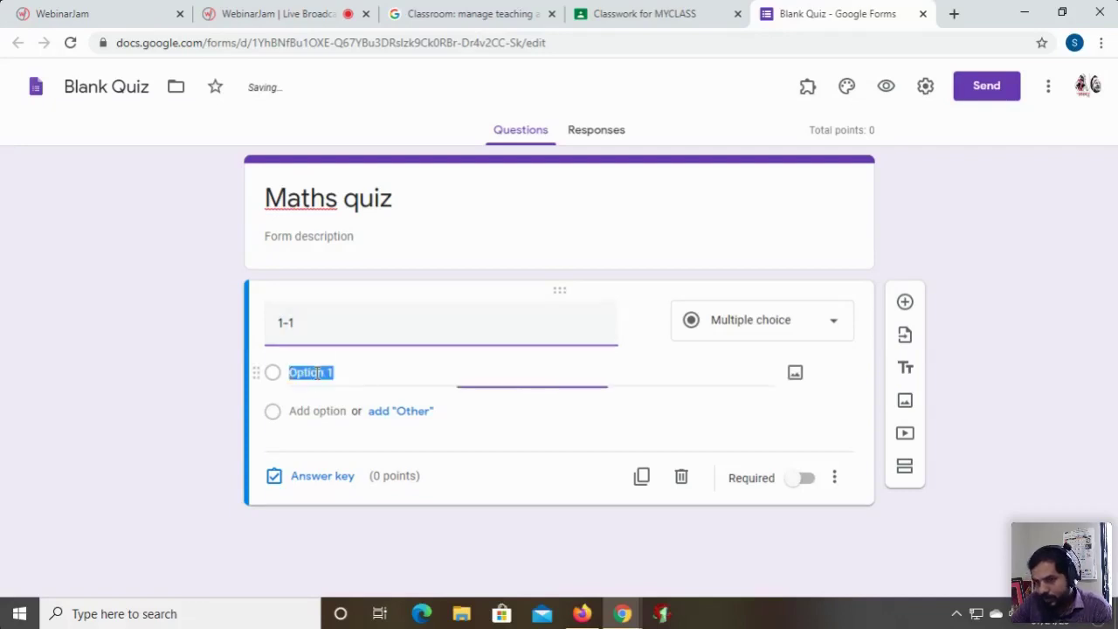
{"action": "left_click", "coordinate": [342, 320]}
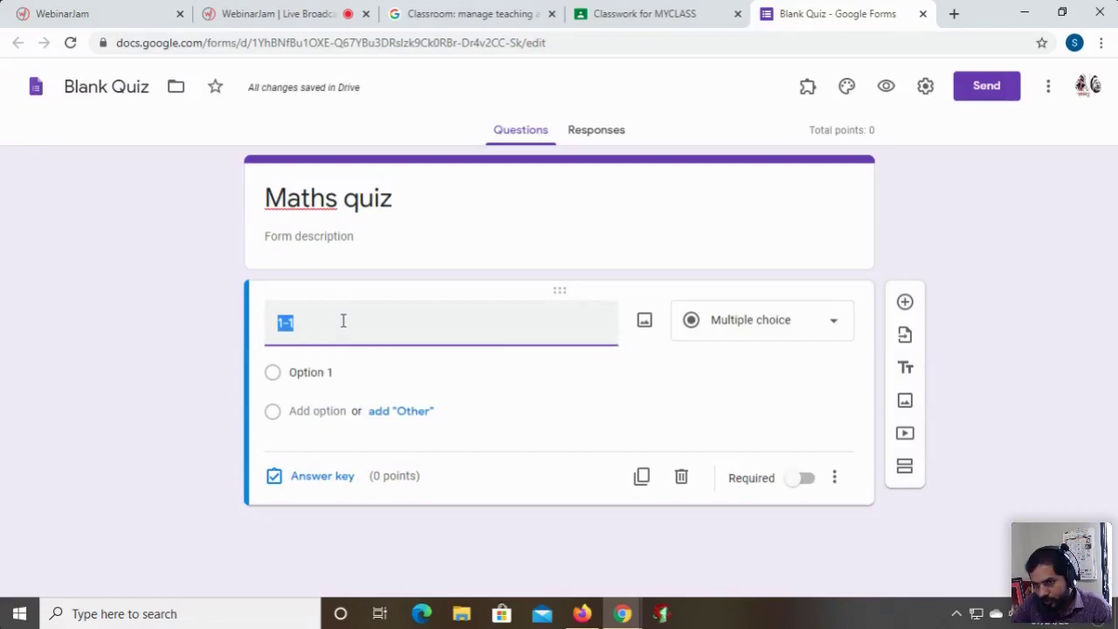
{"action": "left_click", "coordinate": [341, 326]}
{"action": "type", "text": "="}
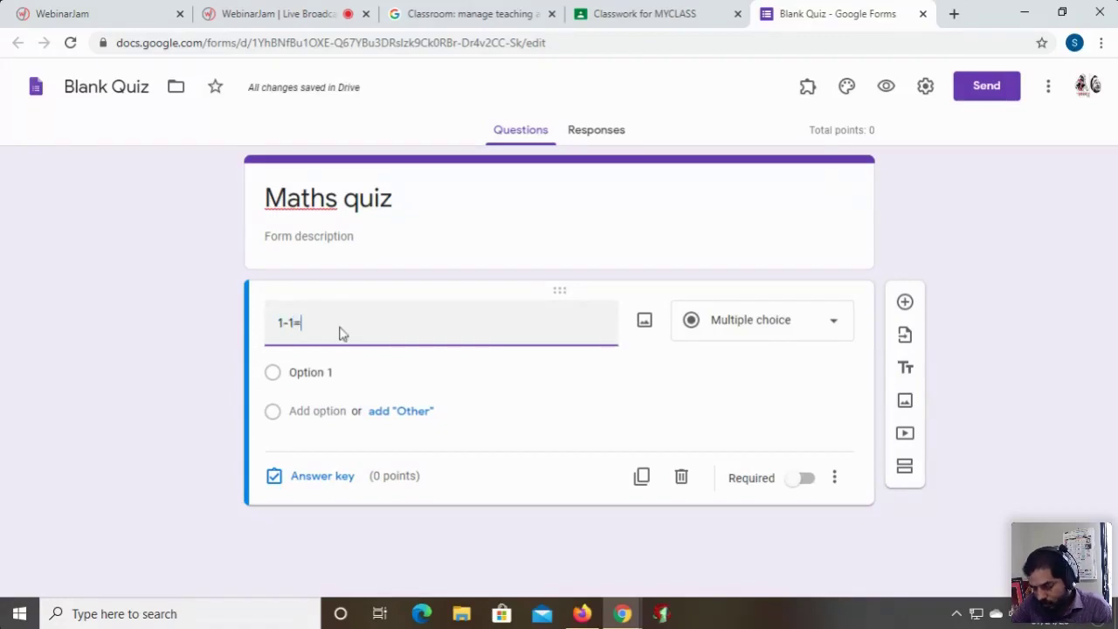
{"action": "type", "text": "?"}
Step: Give the first question the four answer options 0, 1, -1 and 2
{"action": "left_click", "coordinate": [308, 371]}
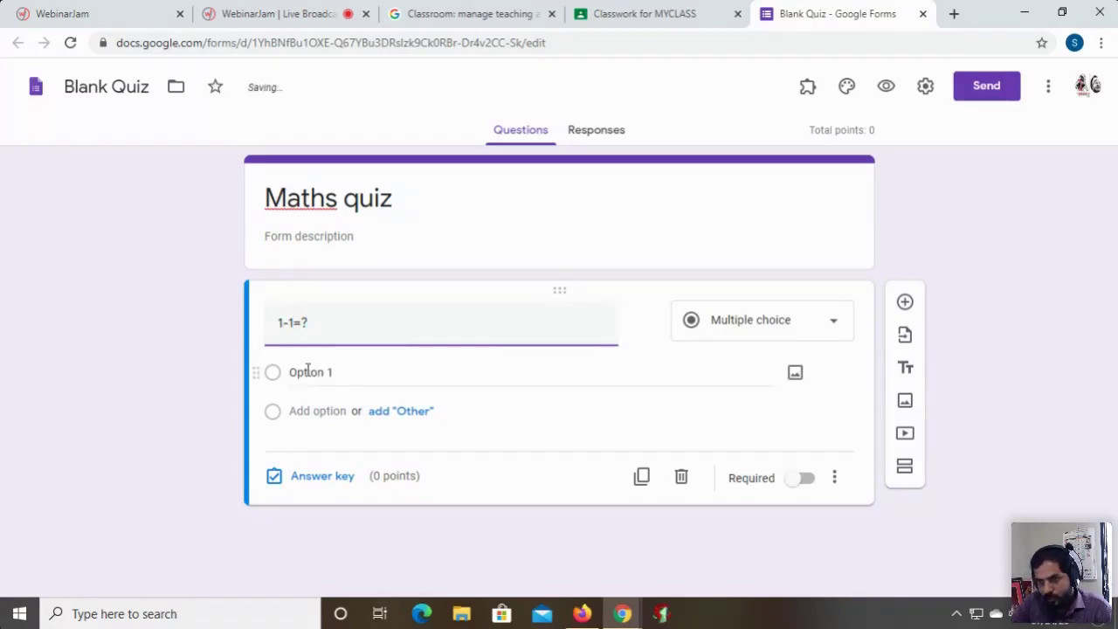
{"action": "type", "text": "0"}
{"action": "left_click", "coordinate": [317, 411]}
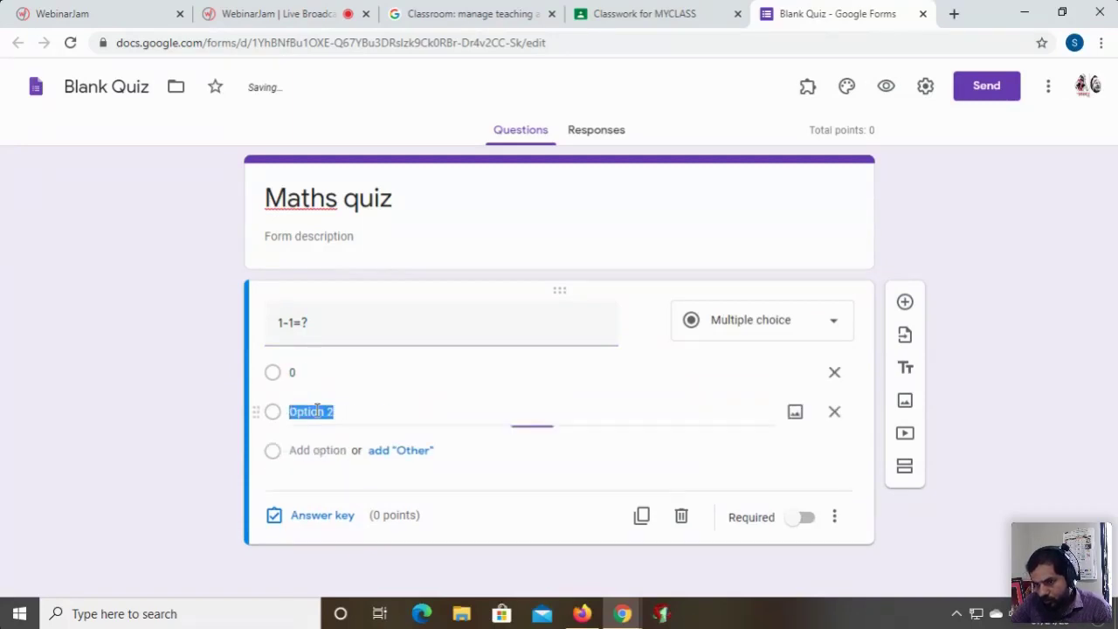
{"action": "type", "text": "1"}
{"action": "left_click", "coordinate": [308, 449]}
{"action": "type", "text": "-1"}
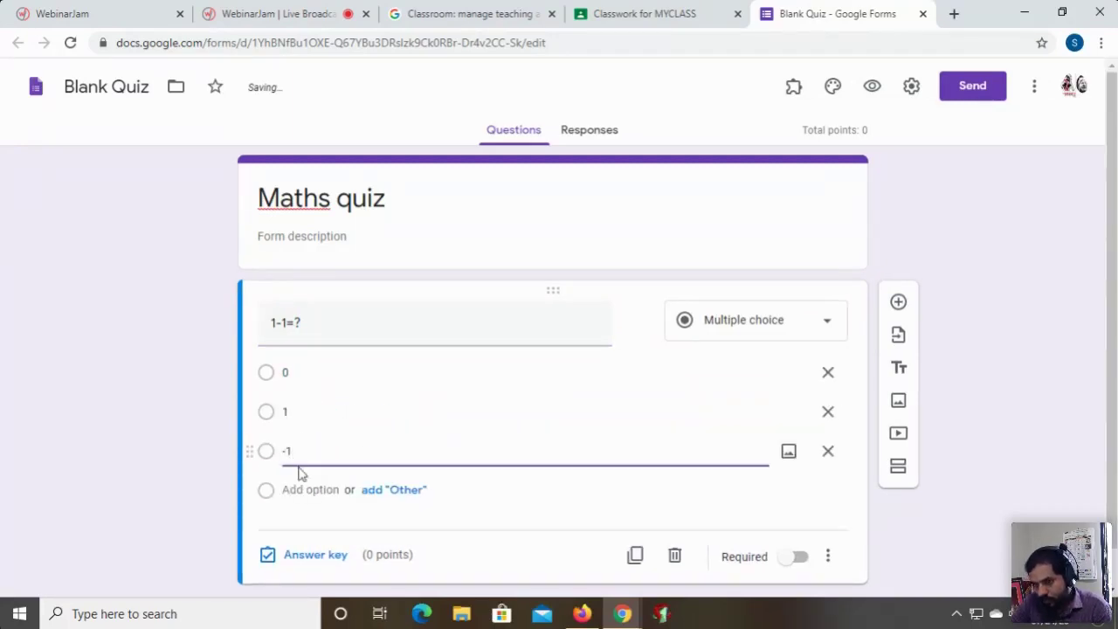
{"action": "left_click", "coordinate": [298, 489]}
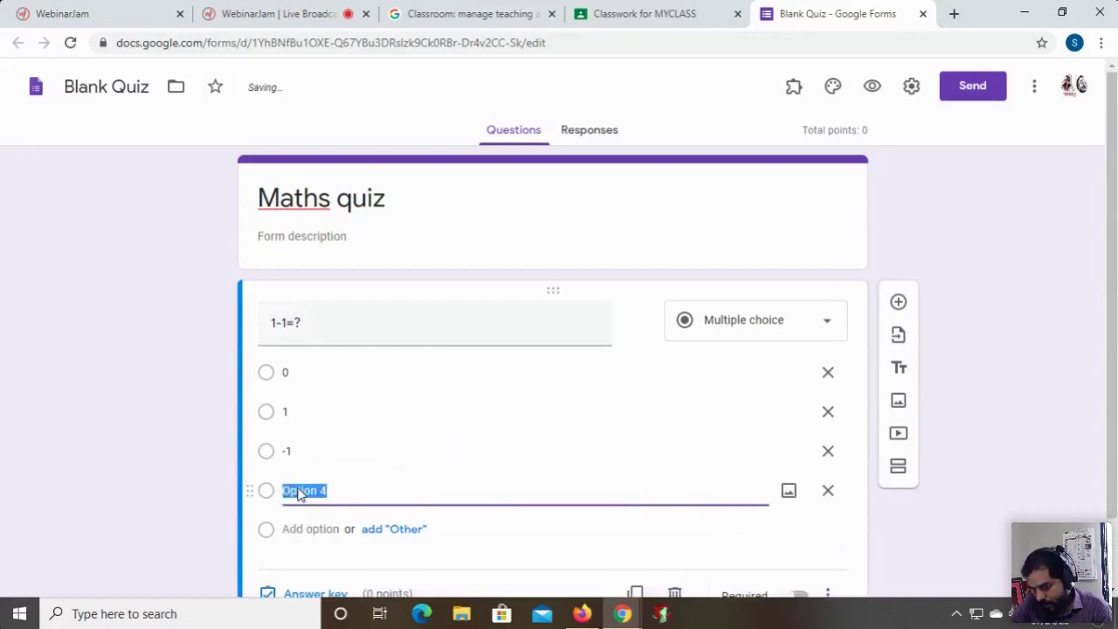
{"action": "type", "text": "2"}
{"action": "scroll", "coordinate": [484, 394], "scroll_direction": "down", "scroll_amount": 1}
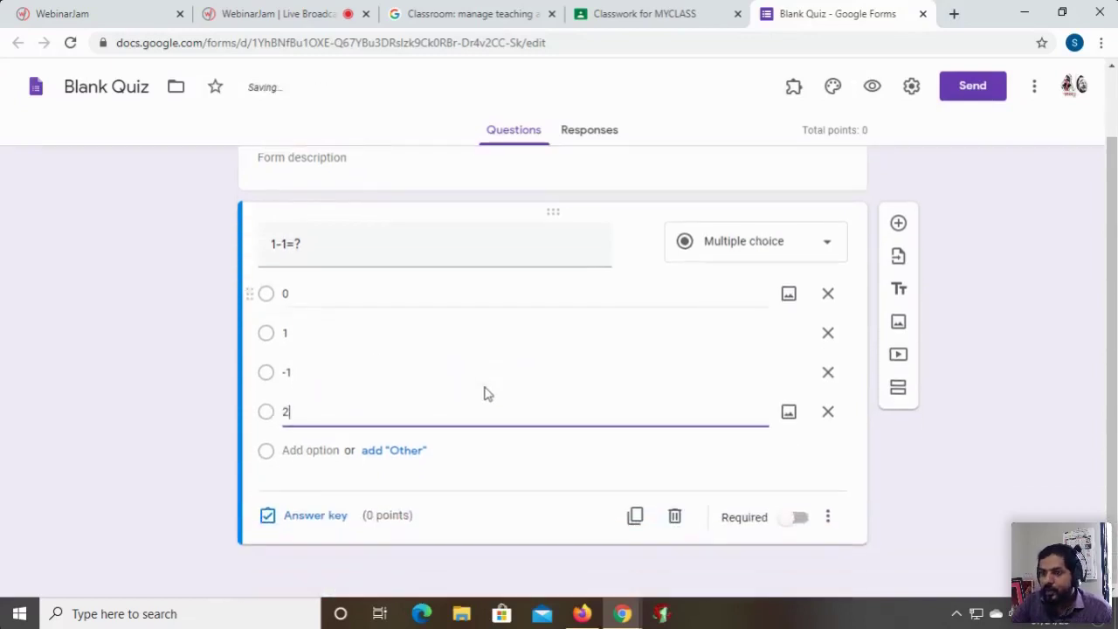
Step: Add a second multiple-choice question with the text "5*3=?"
{"action": "left_click", "coordinate": [901, 227]}
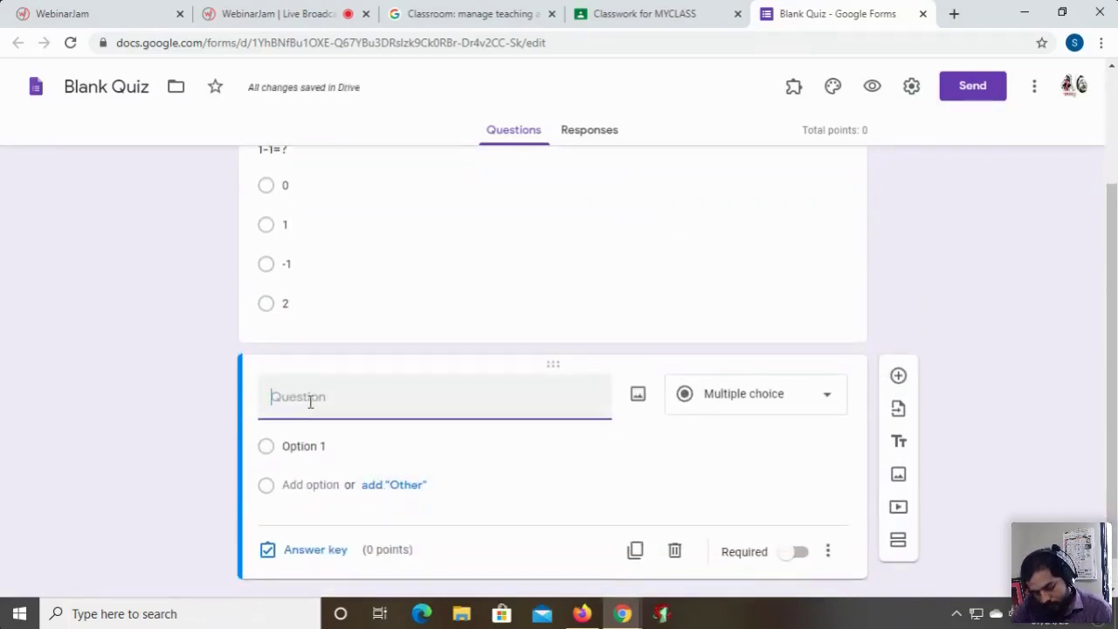
{"action": "type", "text": "5"}
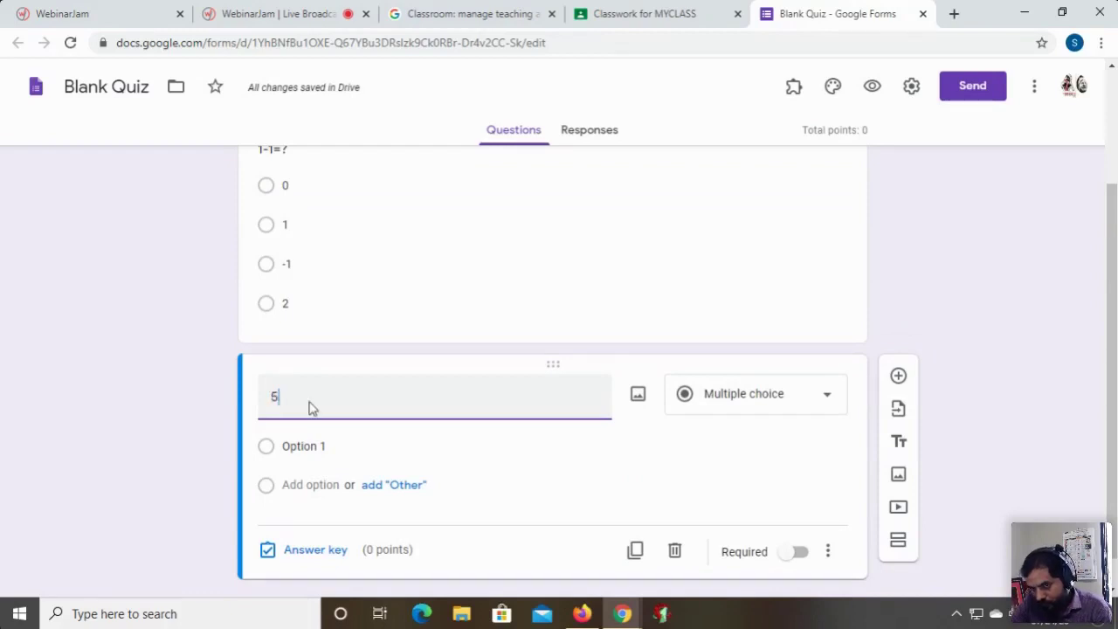
{"action": "type", "text": "*3"}
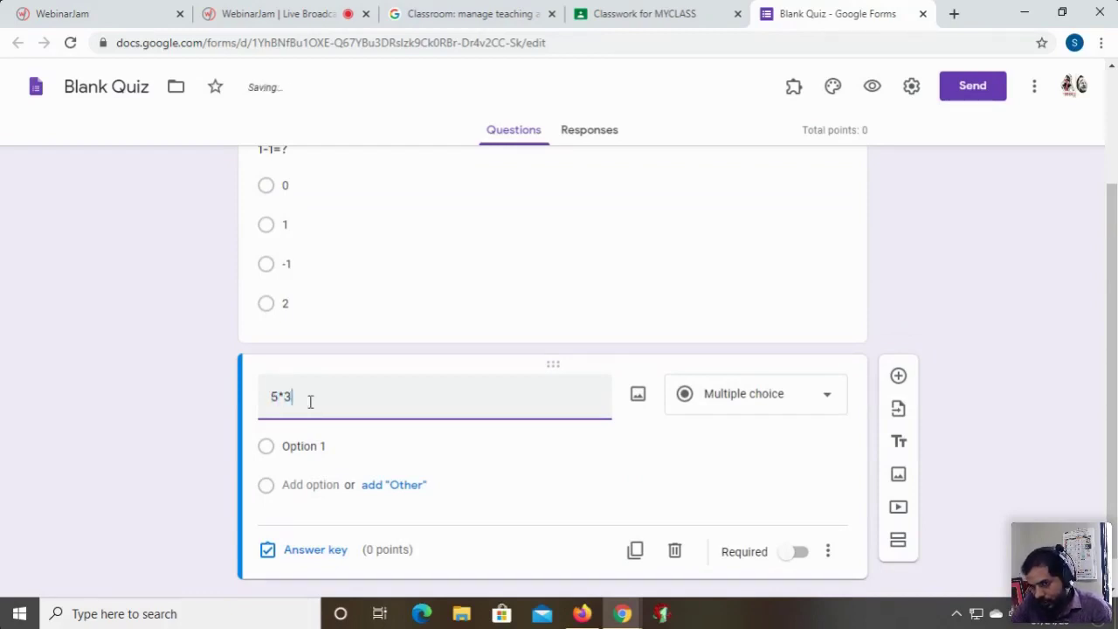
{"action": "type", "text": "=?"}
Step: Give the "5*3=?" question the four answer options 15, 2, 12 and 20
{"action": "left_click", "coordinate": [316, 446]}
{"action": "type", "text": "15"}
{"action": "key", "text": "ctrl+a"}
{"action": "left_click", "coordinate": [307, 513]}
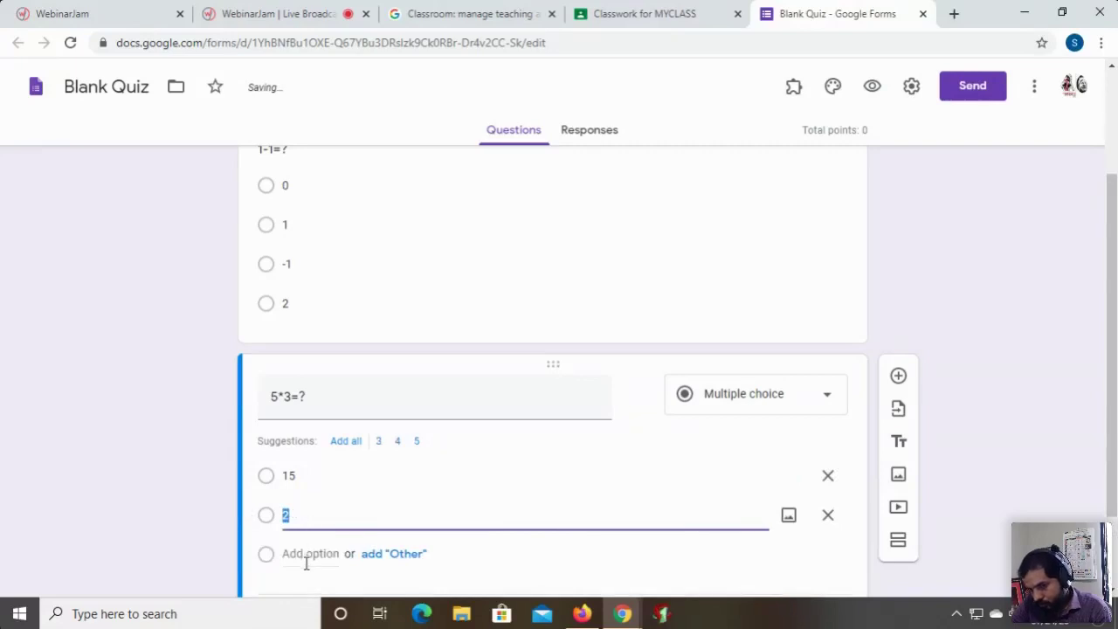
{"action": "left_click", "coordinate": [306, 555]}
{"action": "type", "text": "12"}
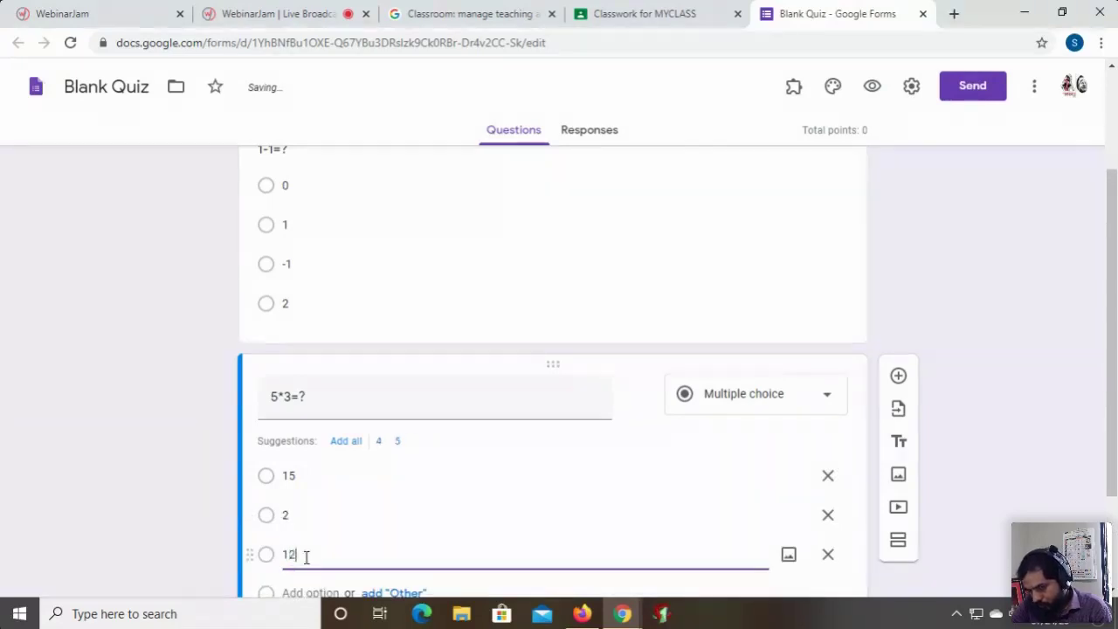
{"action": "scroll", "coordinate": [307, 568], "scroll_direction": "down", "scroll_amount": 2}
{"action": "left_click", "coordinate": [311, 453]}
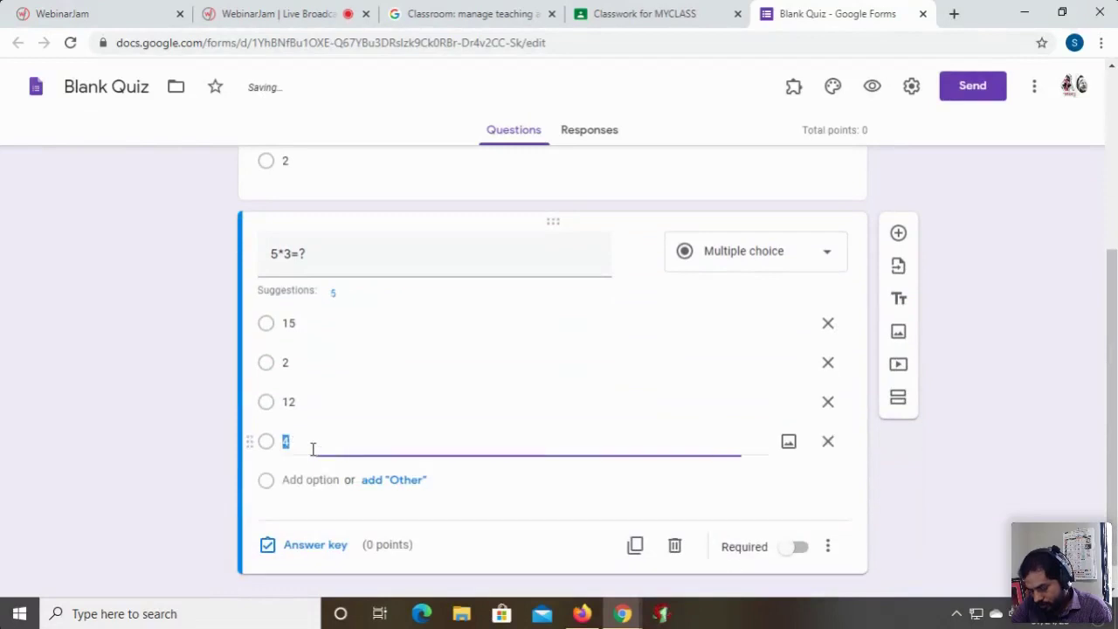
{"action": "type", "text": "56"}
{"action": "key", "text": "BackSpace"}
{"action": "key", "text": "BackSpace"}
{"action": "type", "text": "20"}
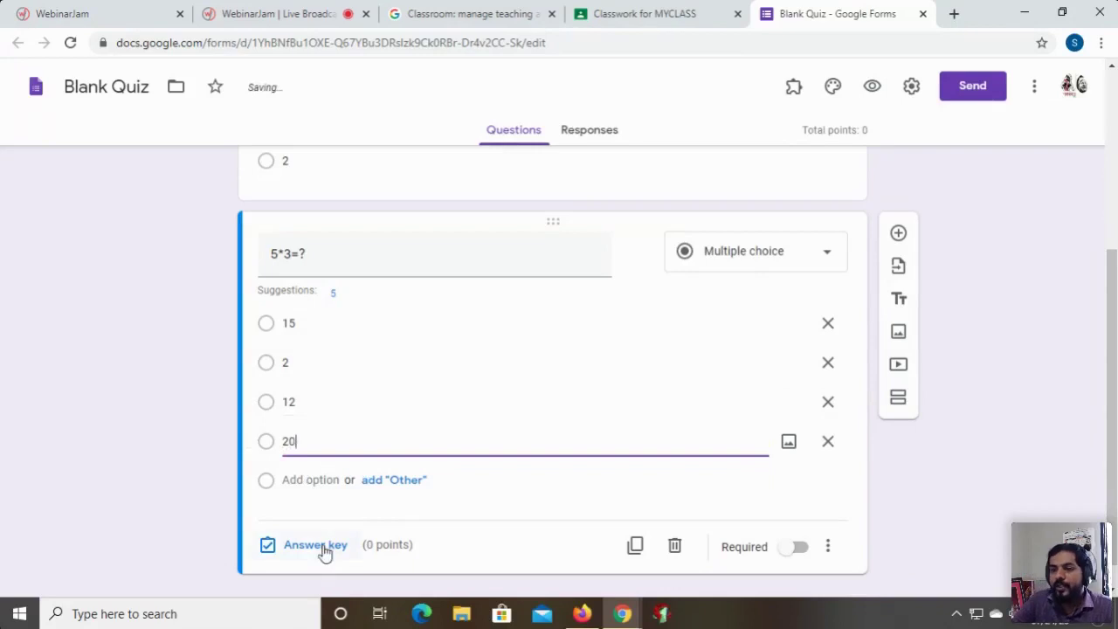
Step: Mark 0 as the correct answer to "1-1=?" worth 1 point, and make the question required
{"action": "scroll", "coordinate": [370, 463], "scroll_direction": "up", "scroll_amount": 4}
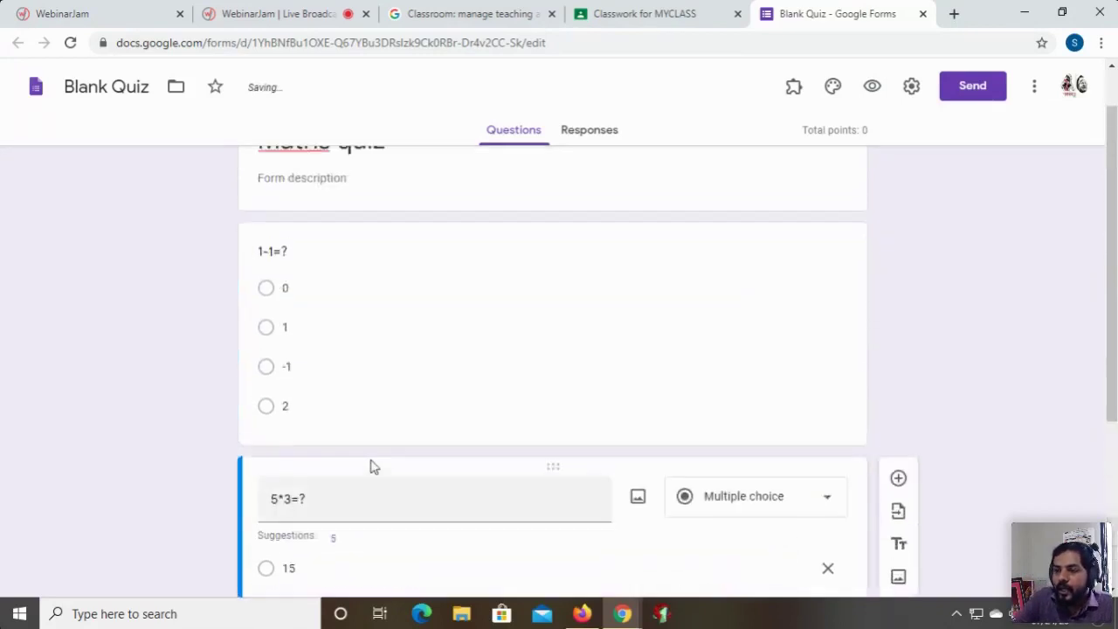
{"action": "scroll", "coordinate": [369, 454], "scroll_direction": "down", "scroll_amount": 1}
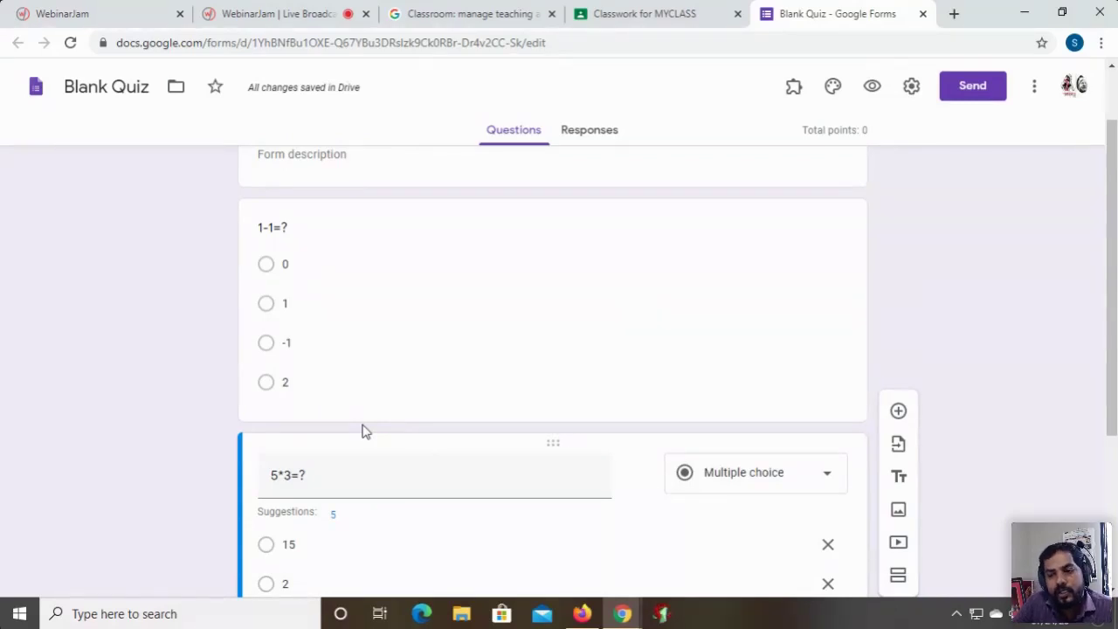
{"action": "left_click", "coordinate": [388, 376]}
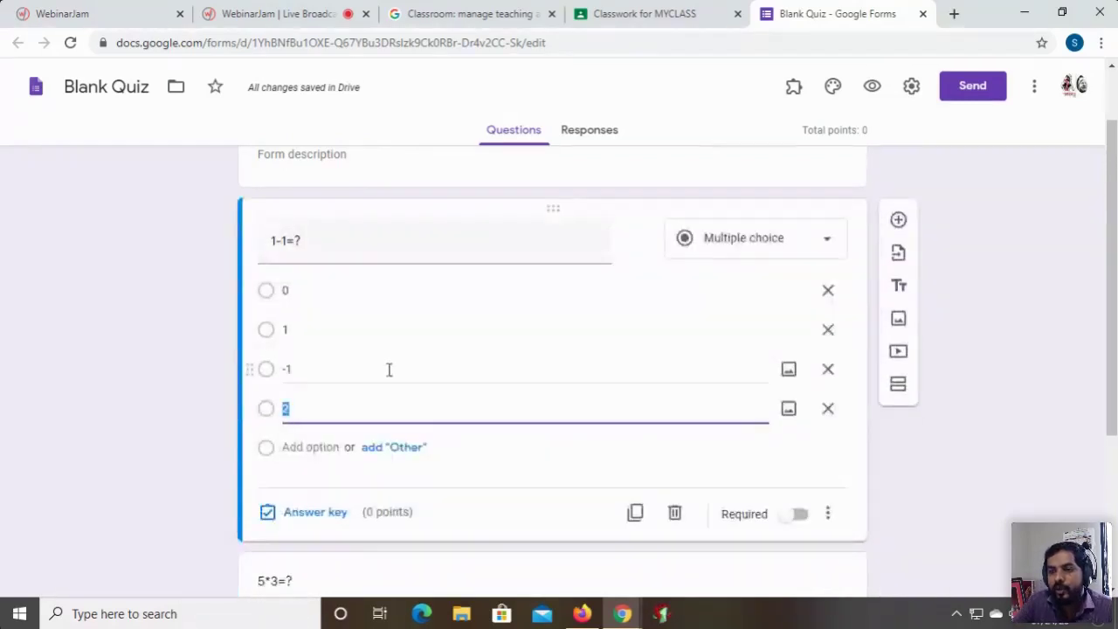
{"action": "left_click", "coordinate": [303, 515]}
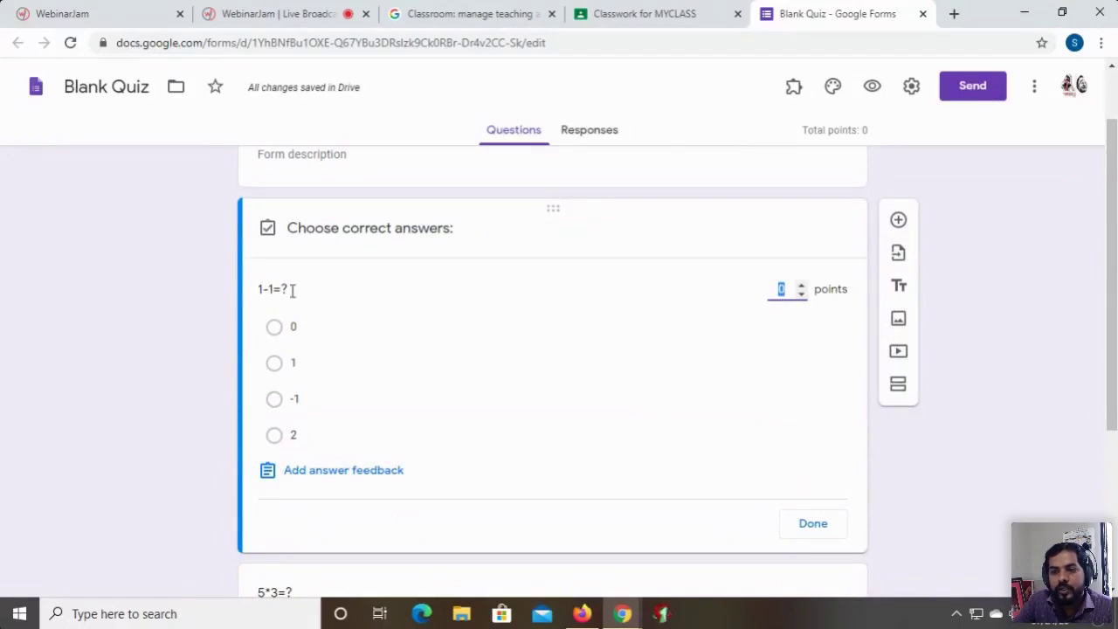
{"action": "left_click", "coordinate": [275, 328]}
{"action": "left_click", "coordinate": [802, 286]}
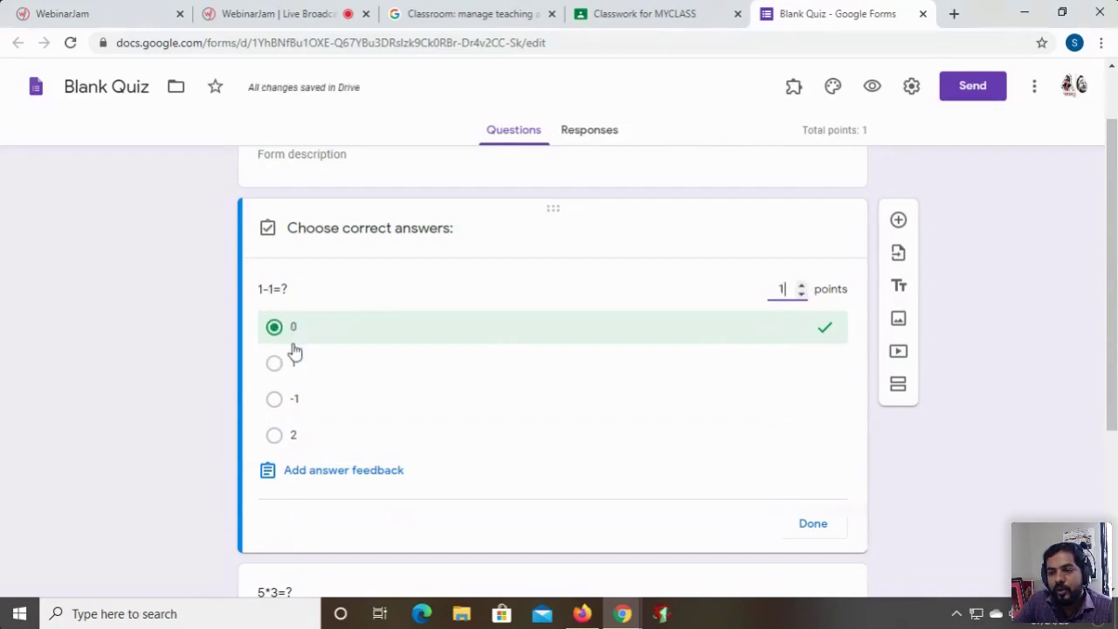
{"action": "left_click", "coordinate": [829, 529]}
{"action": "left_click", "coordinate": [796, 515]}
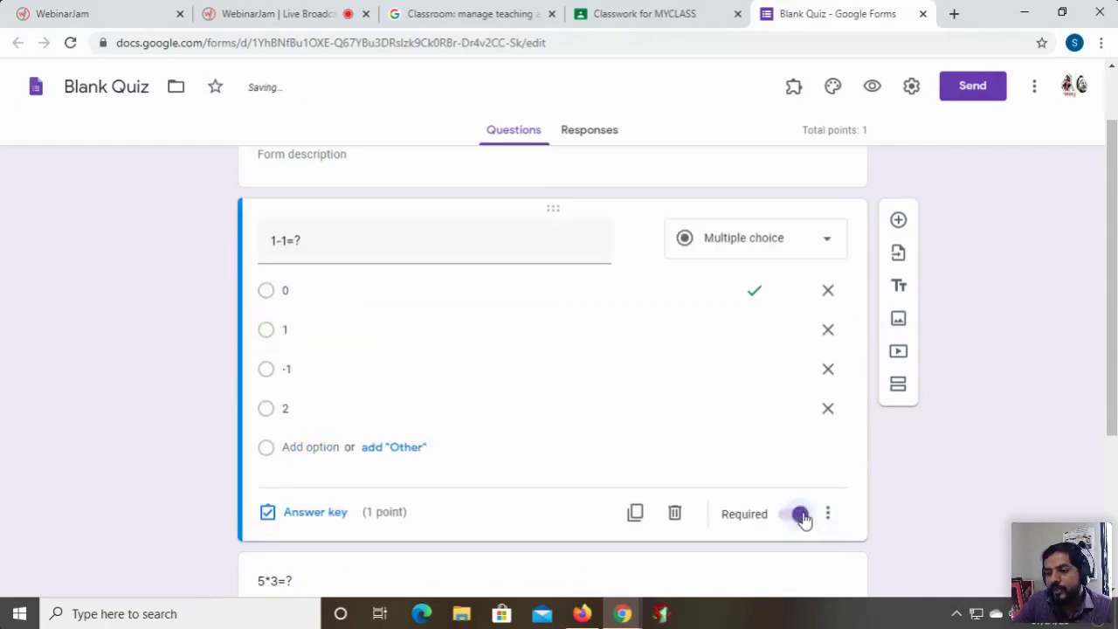
Step: Mark 15 as the correct answer to "5*3=?" and assign the question 1 point
{"action": "scroll", "coordinate": [804, 514], "scroll_direction": "down", "scroll_amount": 3}
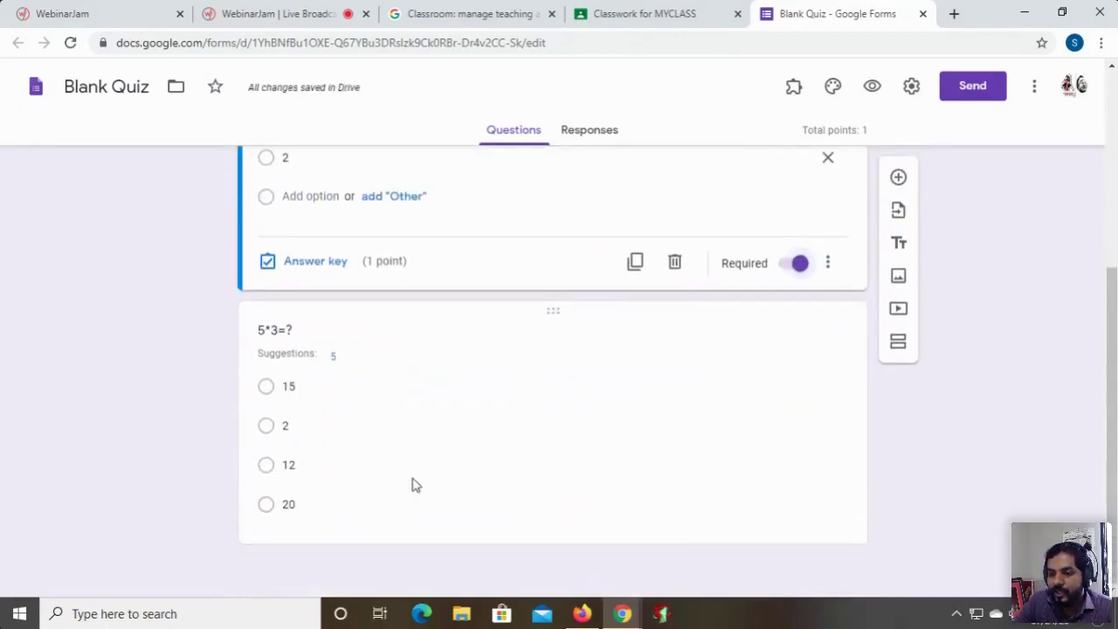
{"action": "left_click", "coordinate": [413, 482]}
{"action": "left_click", "coordinate": [334, 517]}
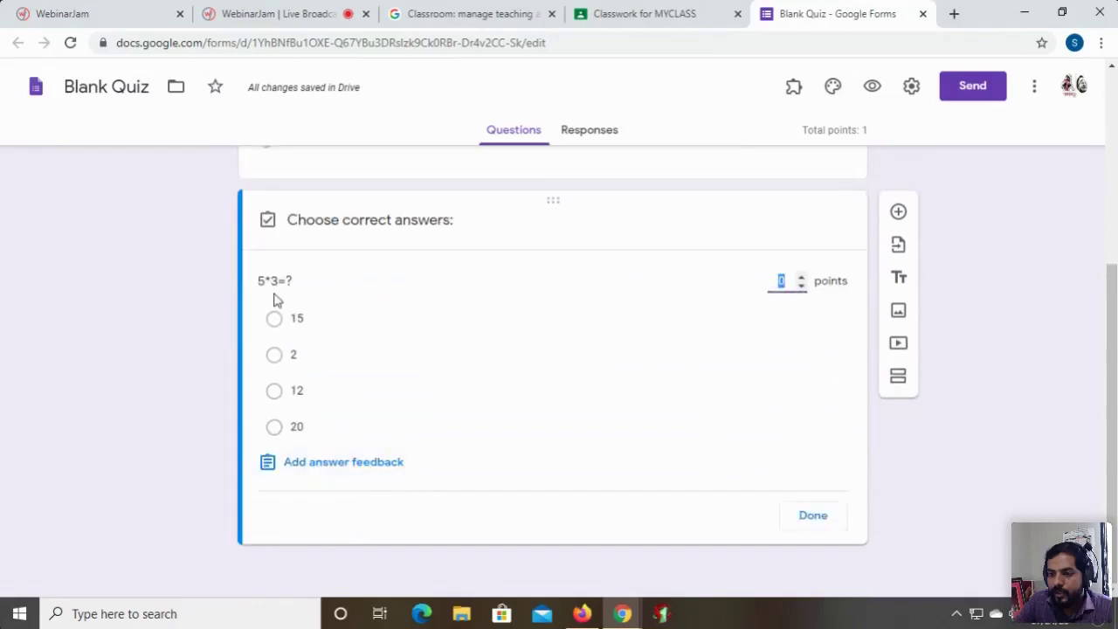
{"action": "left_click", "coordinate": [276, 322]}
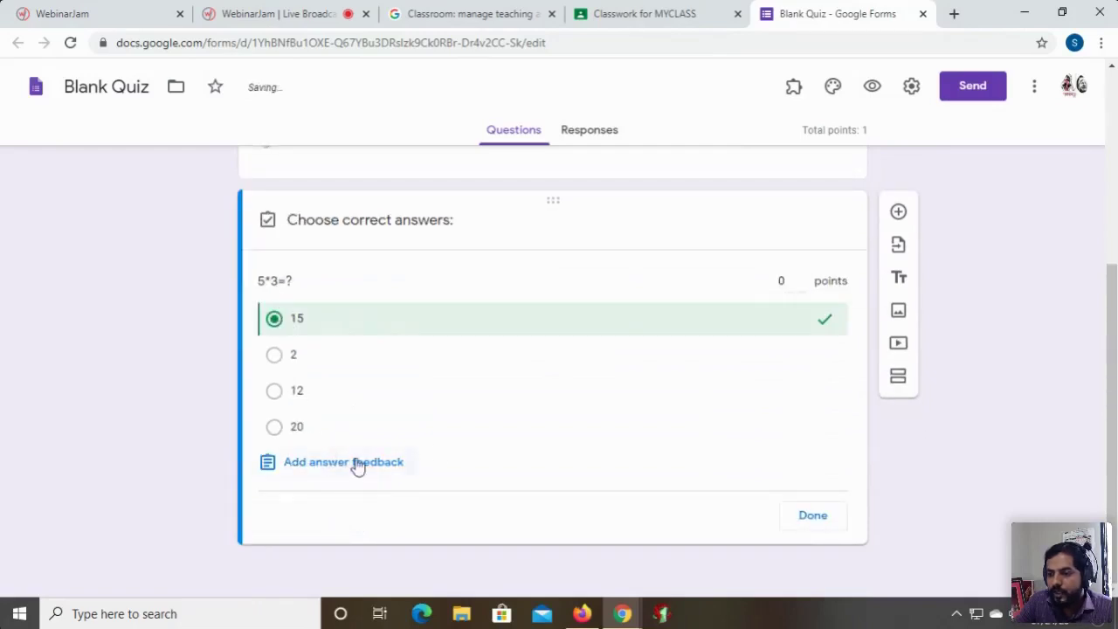
{"action": "left_click", "coordinate": [802, 278]}
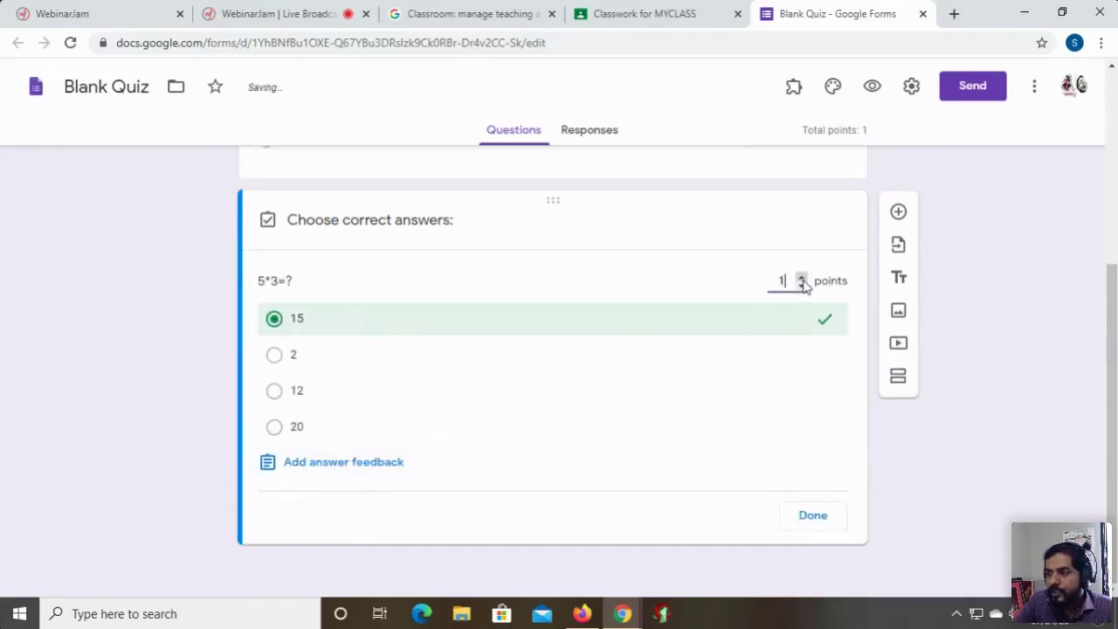
{"action": "left_click", "coordinate": [813, 521]}
Step: Review the quiz options for grade release and what respondents can see, and save the form settings
{"action": "scroll", "coordinate": [697, 448], "scroll_direction": "up", "scroll_amount": 4}
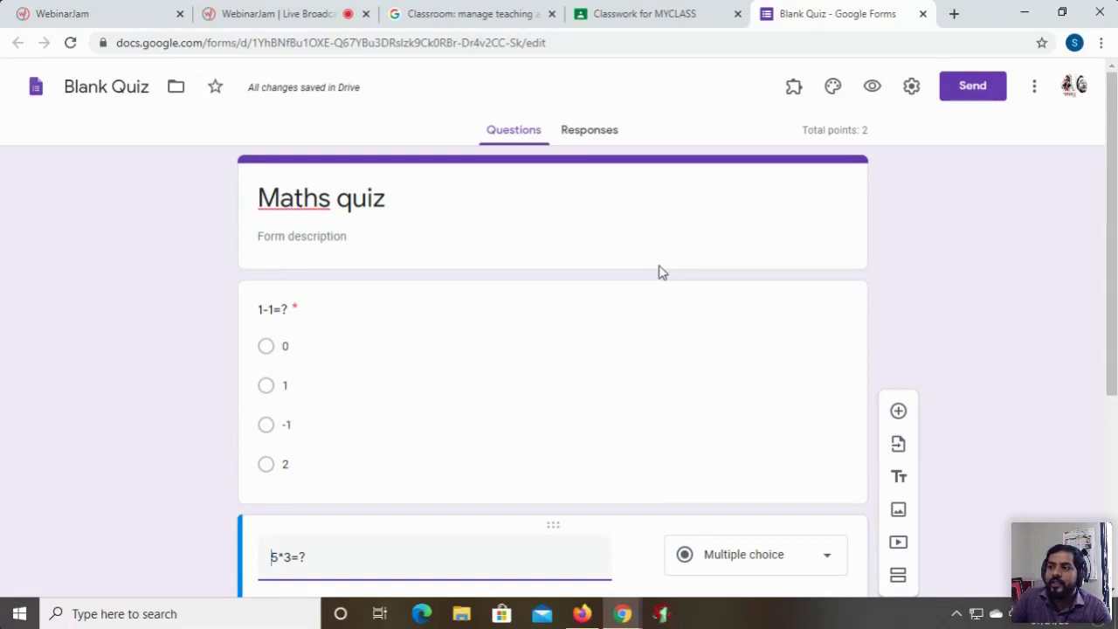
{"action": "left_click", "coordinate": [917, 99]}
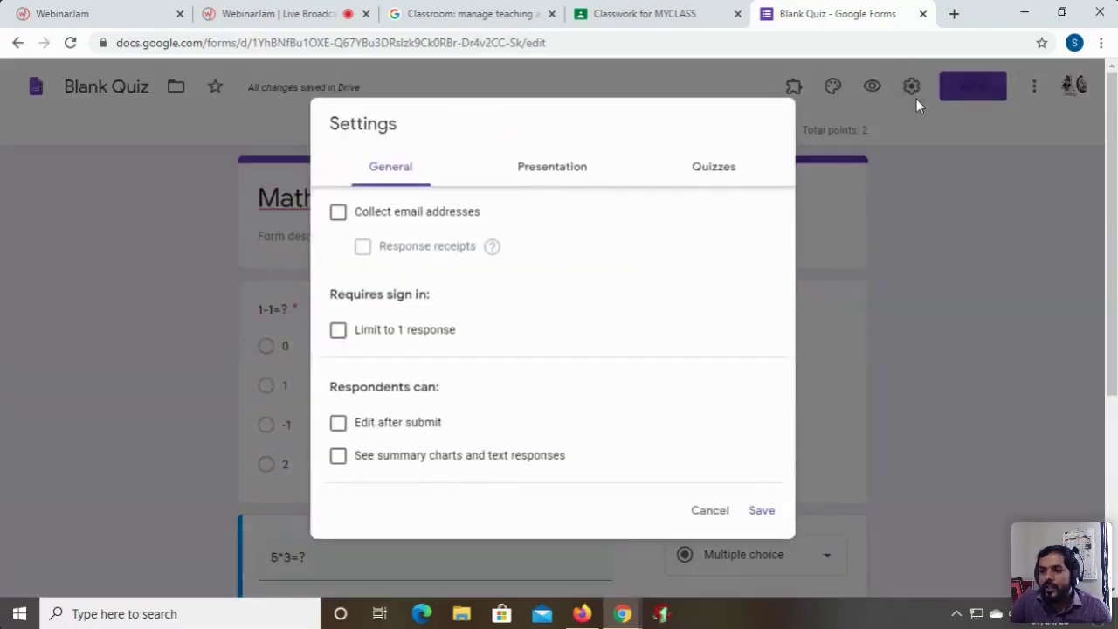
{"action": "left_click", "coordinate": [721, 166]}
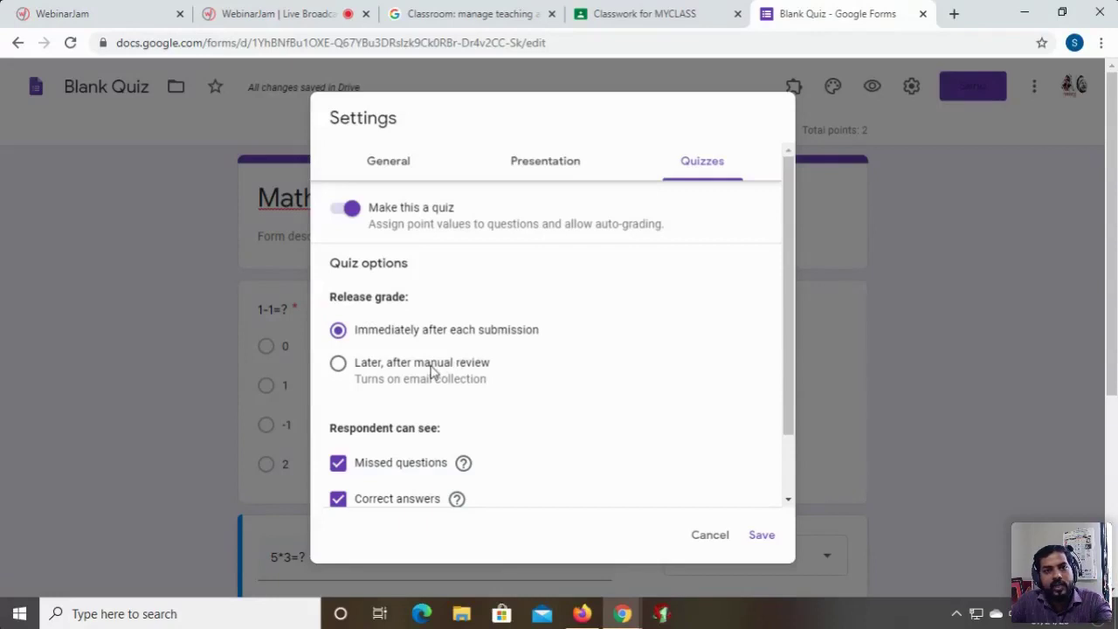
{"action": "scroll", "coordinate": [431, 371], "scroll_direction": "down", "scroll_amount": 1}
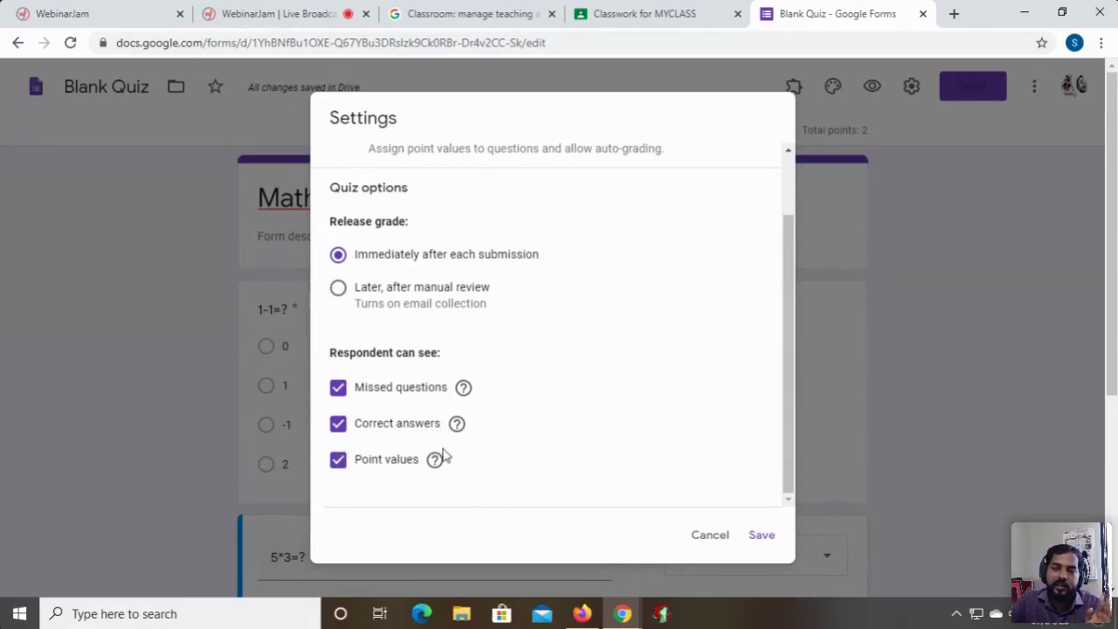
{"action": "left_click", "coordinate": [763, 538]}
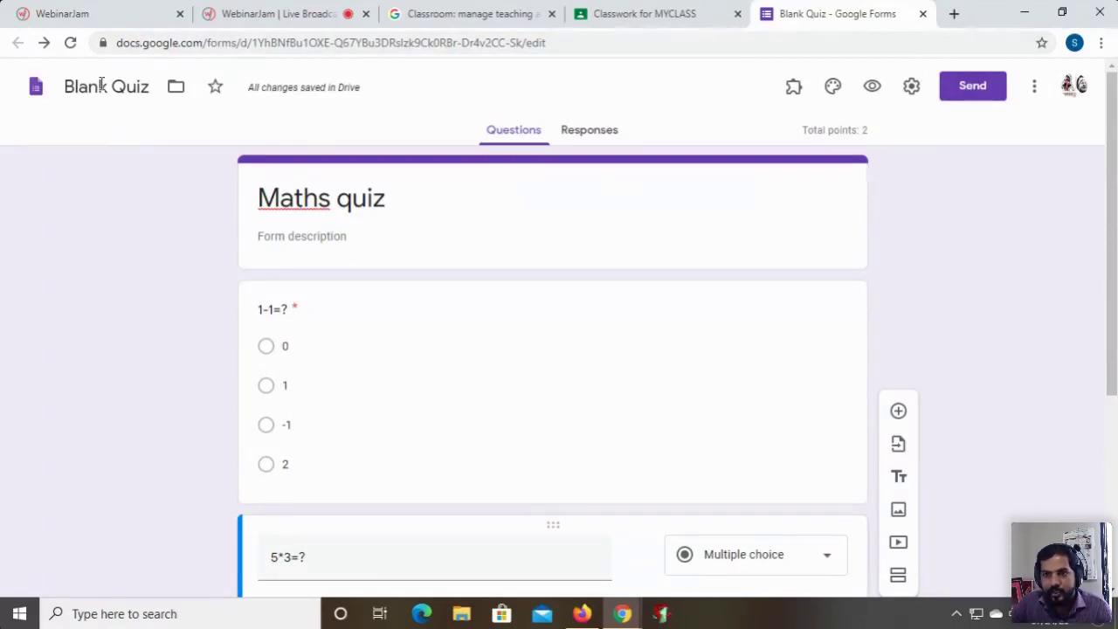
Step: Rename the form file from its default name to "Maths quiz" by copying the form's title
{"action": "triple_click", "coordinate": [396, 201]}
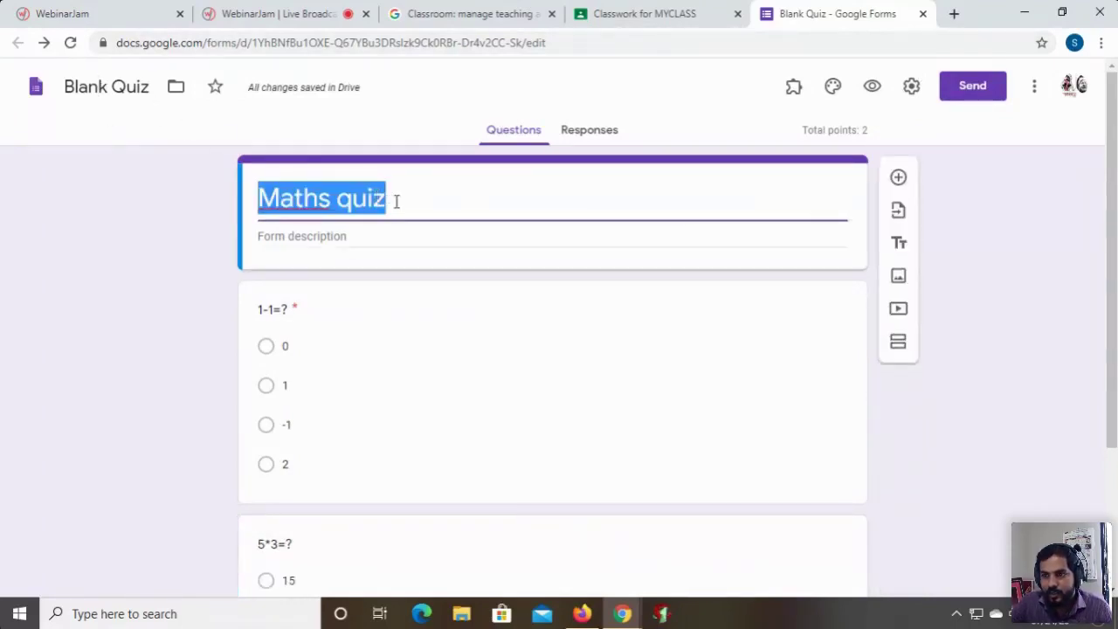
{"action": "left_click", "coordinate": [348, 200]}
{"action": "left_click_drag", "start_coordinate": [389, 209], "coordinate": [240, 217]}
{"action": "key", "text": "ctrl+c"}
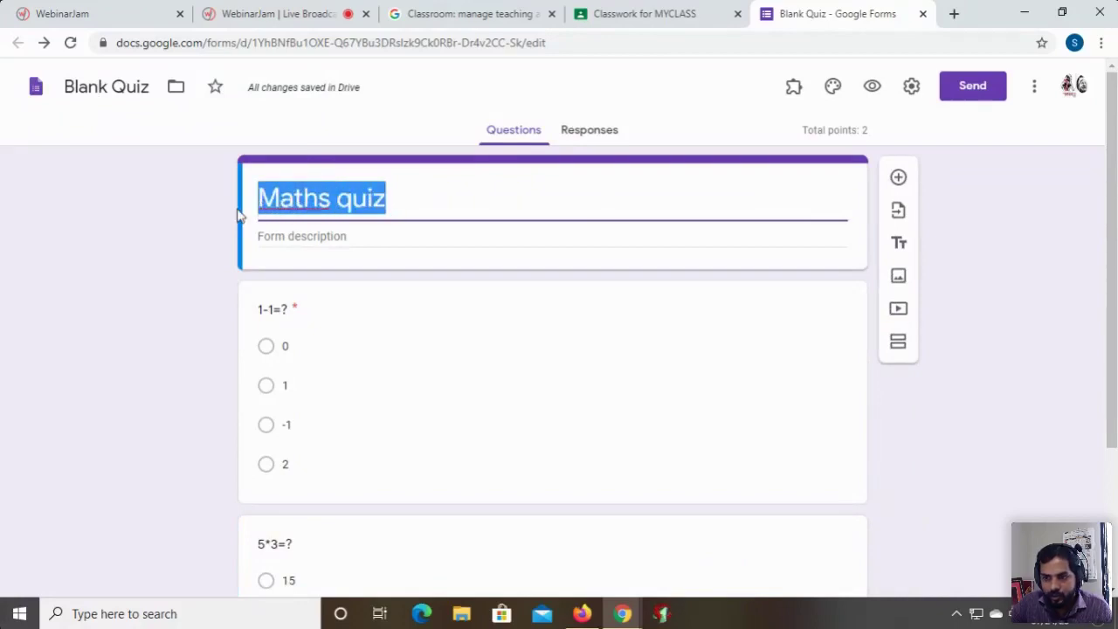
{"action": "left_click", "coordinate": [108, 83]}
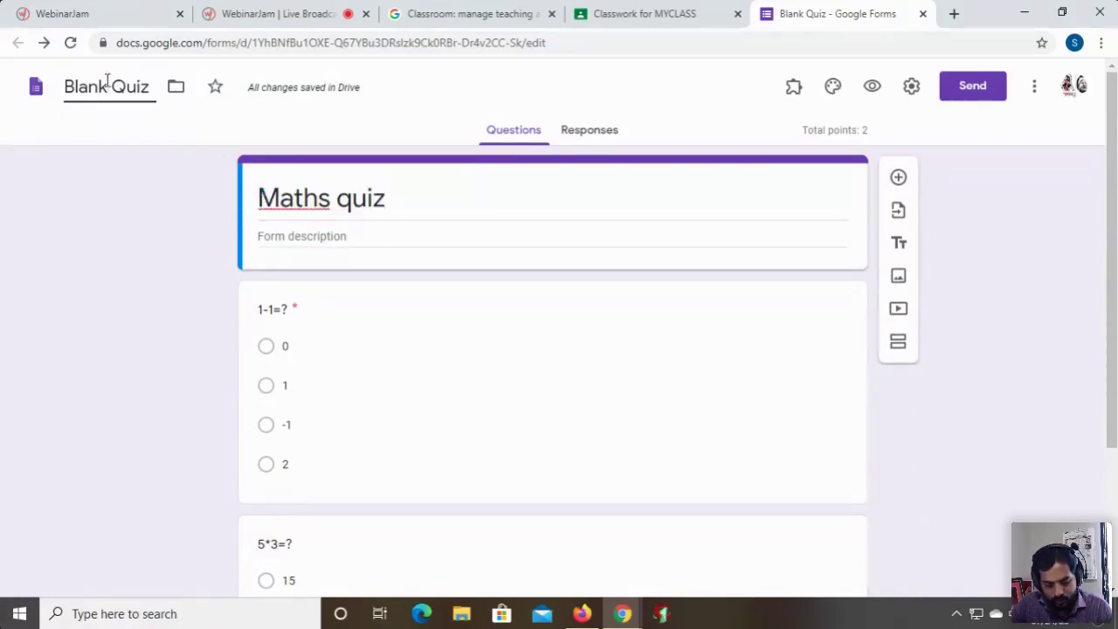
{"action": "triple_click", "coordinate": [109, 91]}
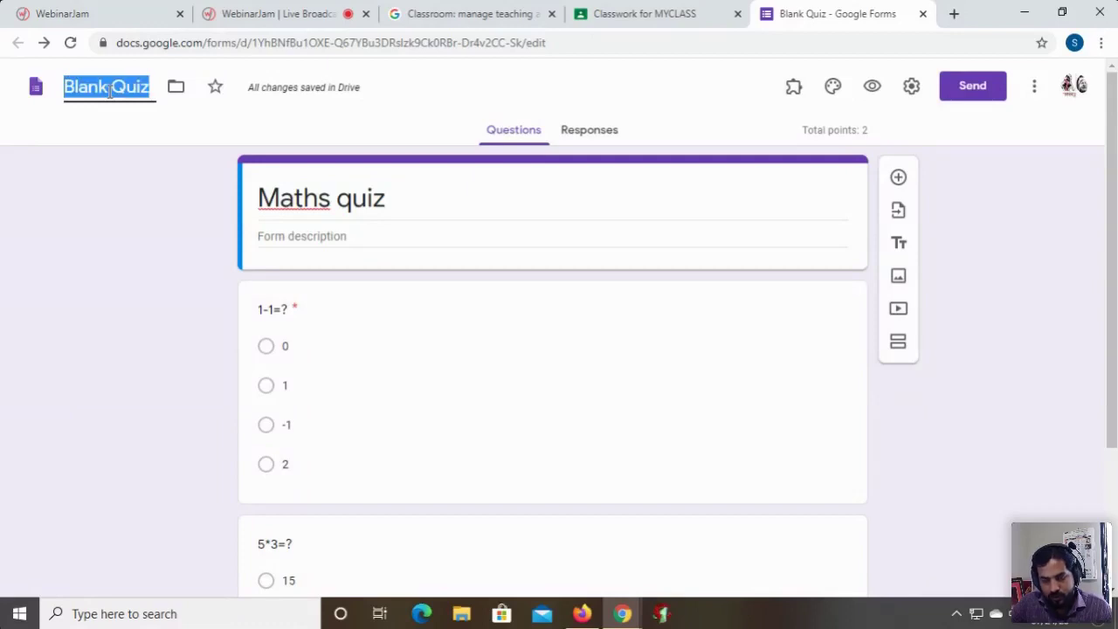
{"action": "key", "text": "ctrl+v"}
{"action": "left_click", "coordinate": [145, 130]}
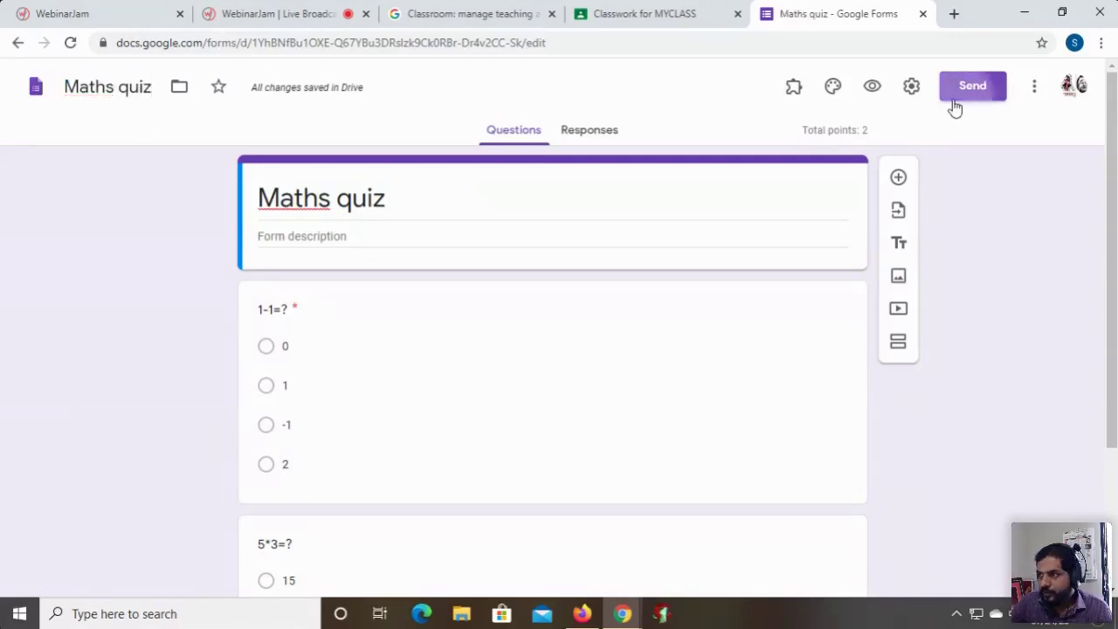
Step: Shorten the form's sharing URL, copy the link and close the send dialog
{"action": "left_click", "coordinate": [955, 106]}
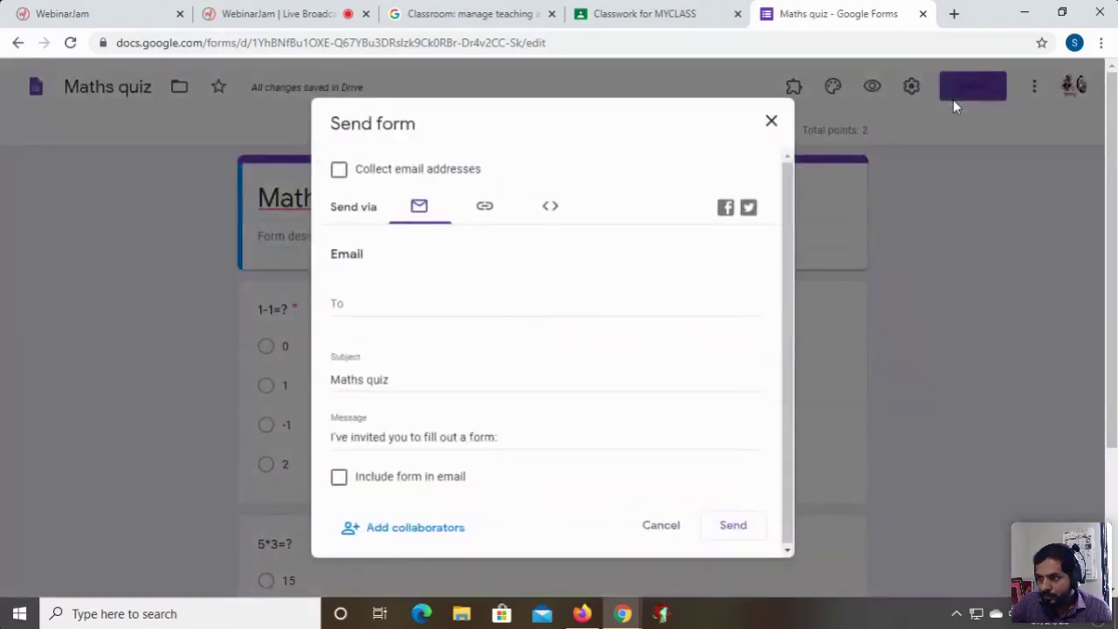
{"action": "left_click", "coordinate": [484, 206]}
{"action": "left_click", "coordinate": [381, 314]}
{"action": "right_click", "coordinate": [441, 286]}
{"action": "left_click", "coordinate": [472, 297]}
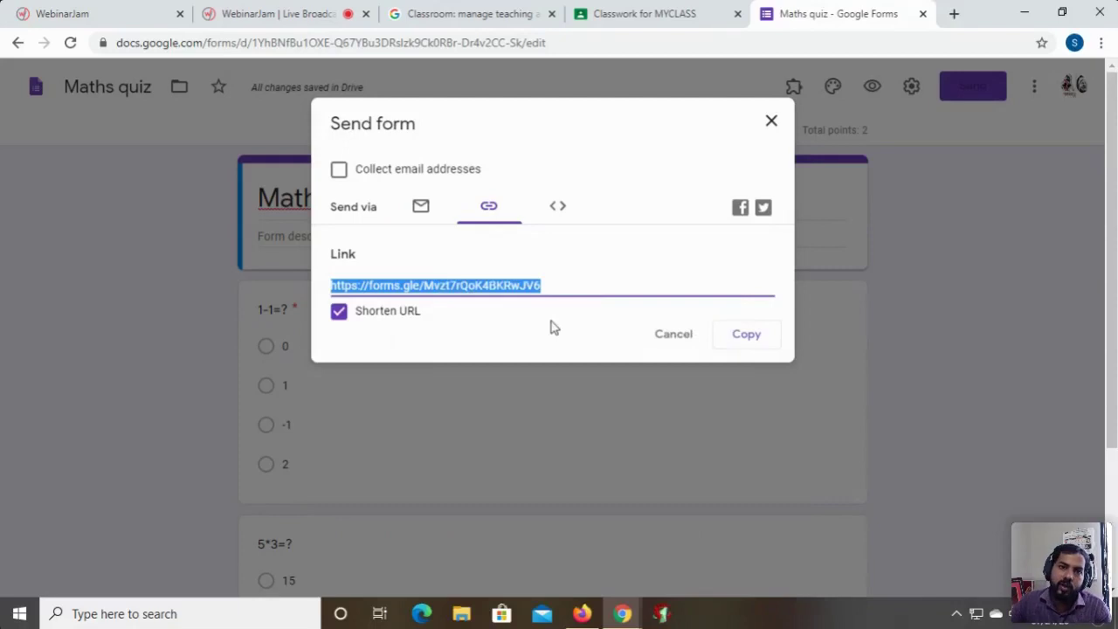
{"action": "left_click", "coordinate": [748, 339]}
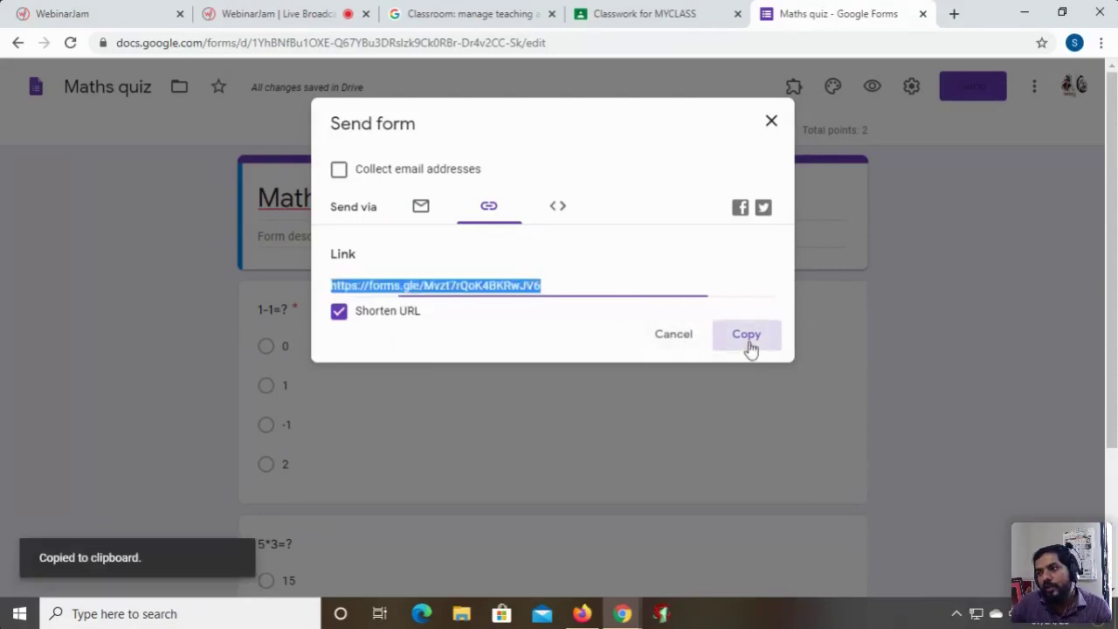
{"action": "left_click", "coordinate": [677, 338]}
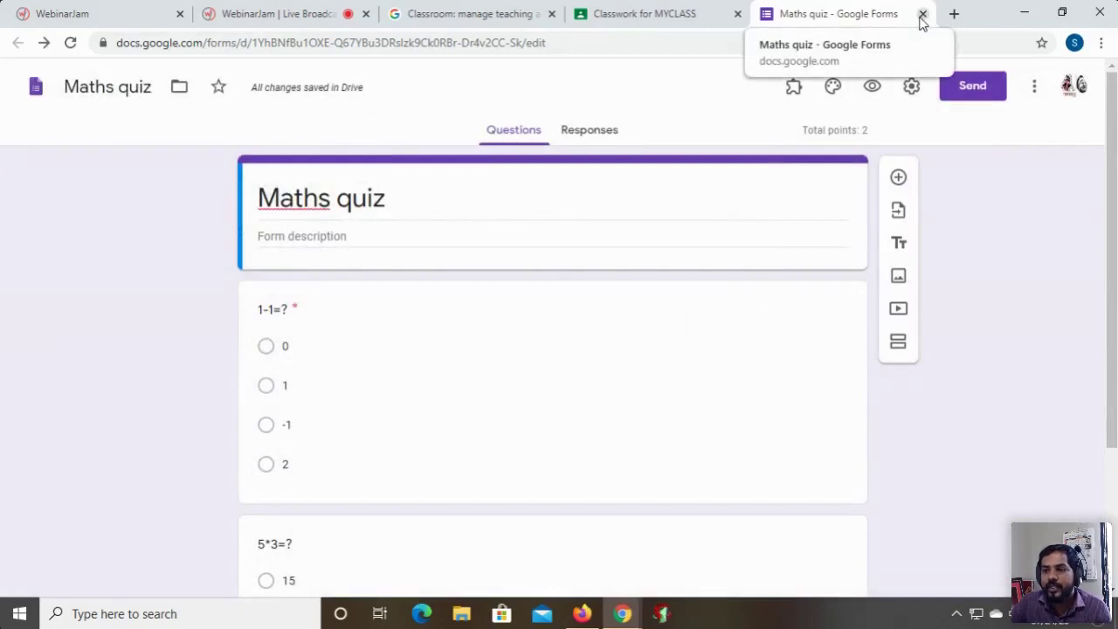
Step: Assign the Maths Quiz with its attached form to all students of MYCLASS in Classroom, and check the published post
{"action": "left_click", "coordinate": [681, 17]}
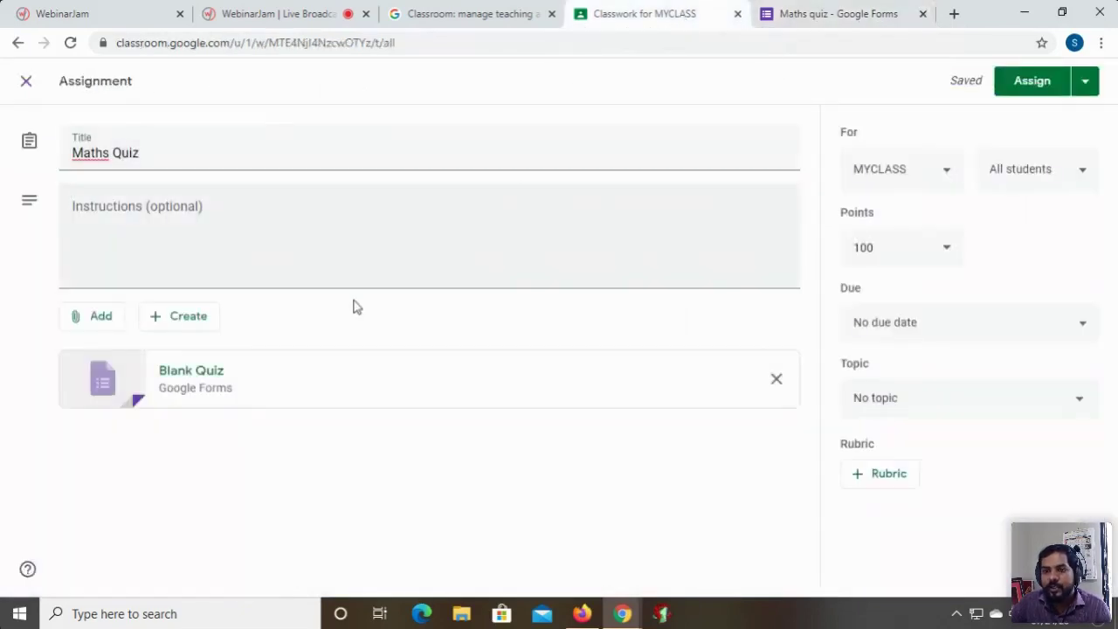
{"action": "left_click", "coordinate": [891, 13]}
{"action": "left_click", "coordinate": [705, 9]}
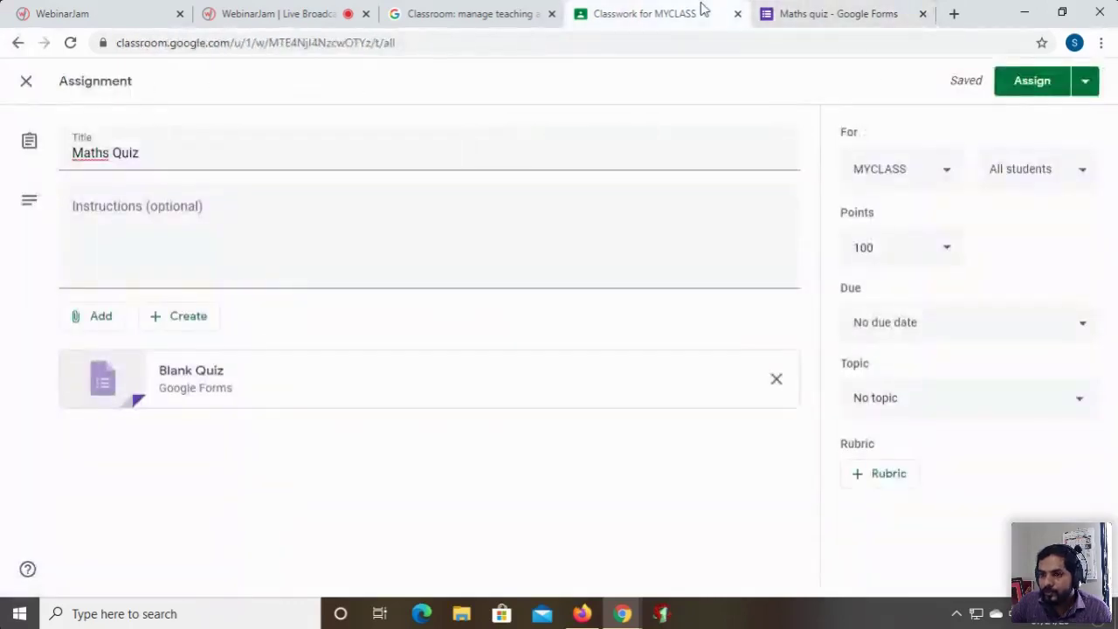
{"action": "left_click", "coordinate": [830, 14]}
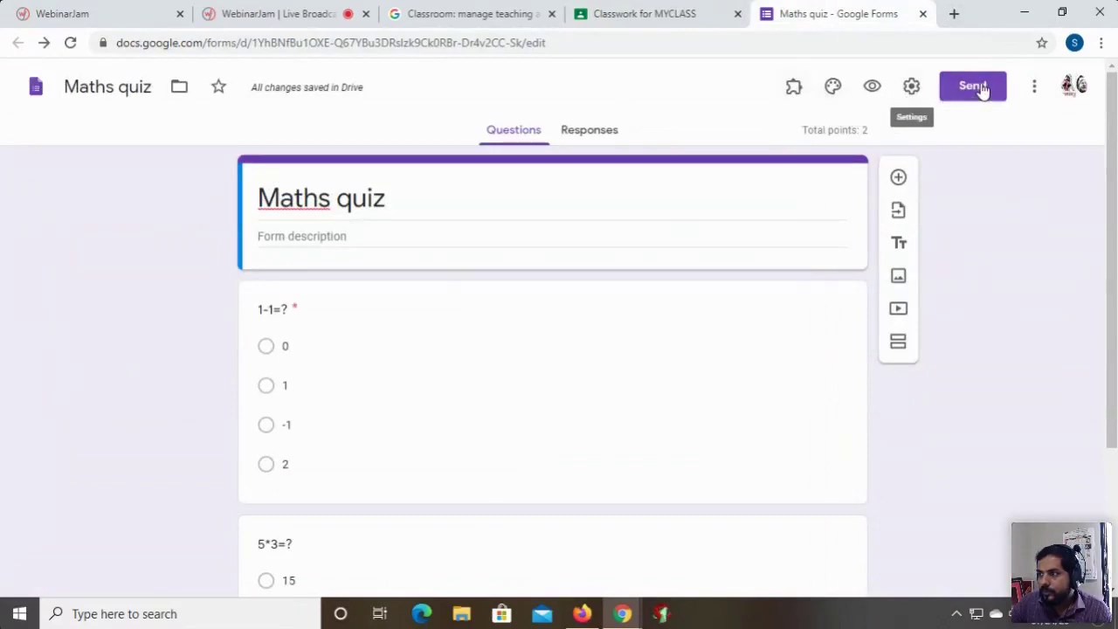
{"action": "left_click", "coordinate": [682, 16]}
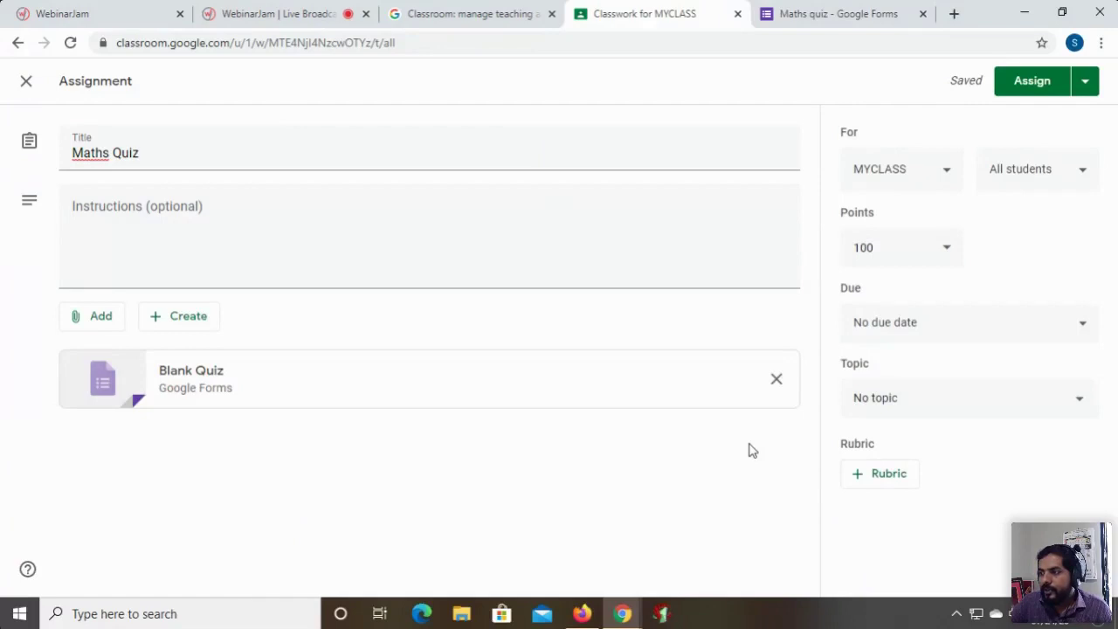
{"action": "left_click", "coordinate": [946, 249]}
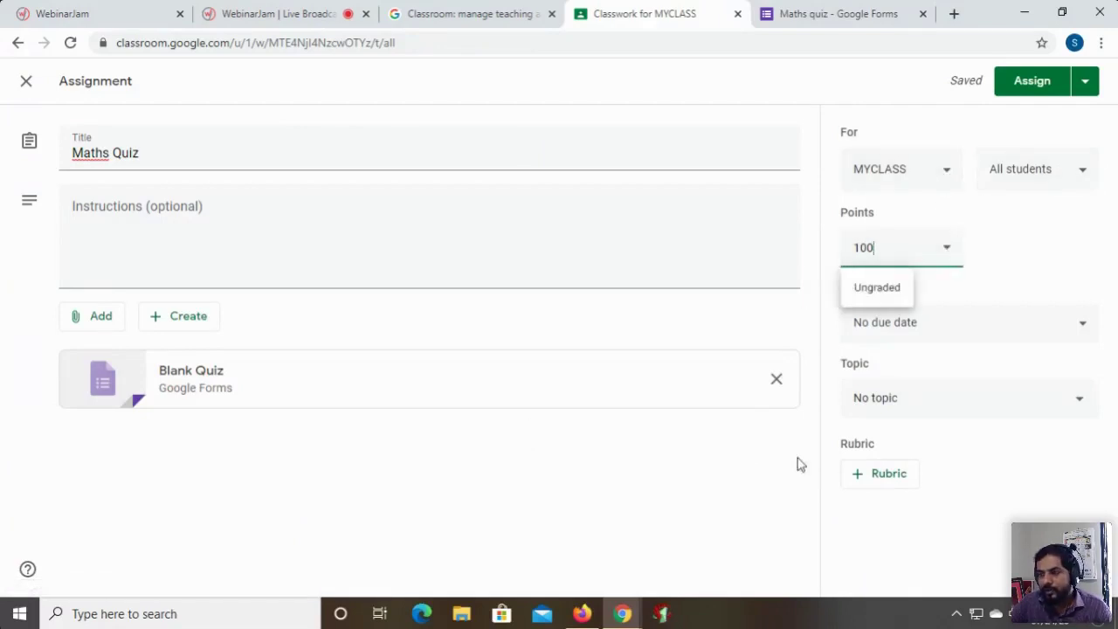
{"action": "left_click", "coordinate": [795, 316]}
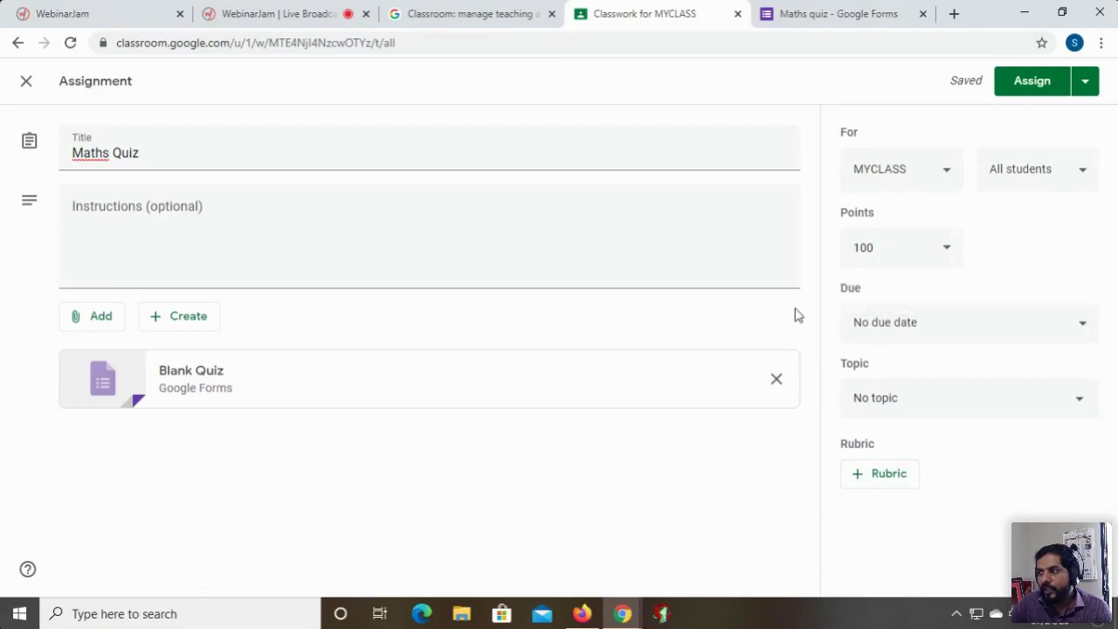
{"action": "left_click", "coordinate": [1044, 90]}
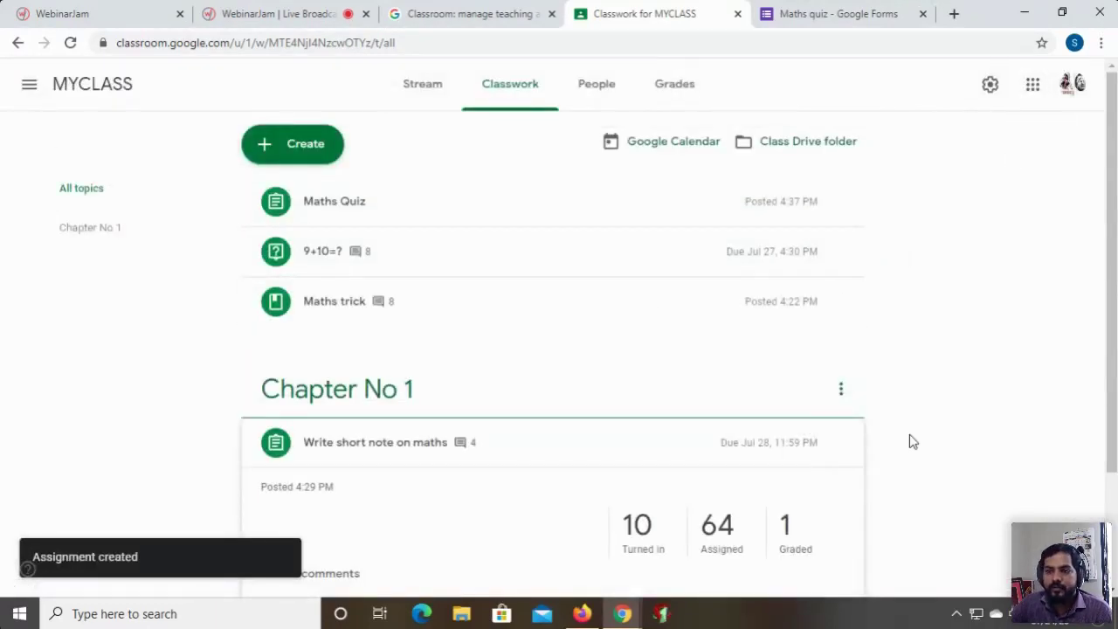
{"action": "left_click", "coordinate": [358, 208]}
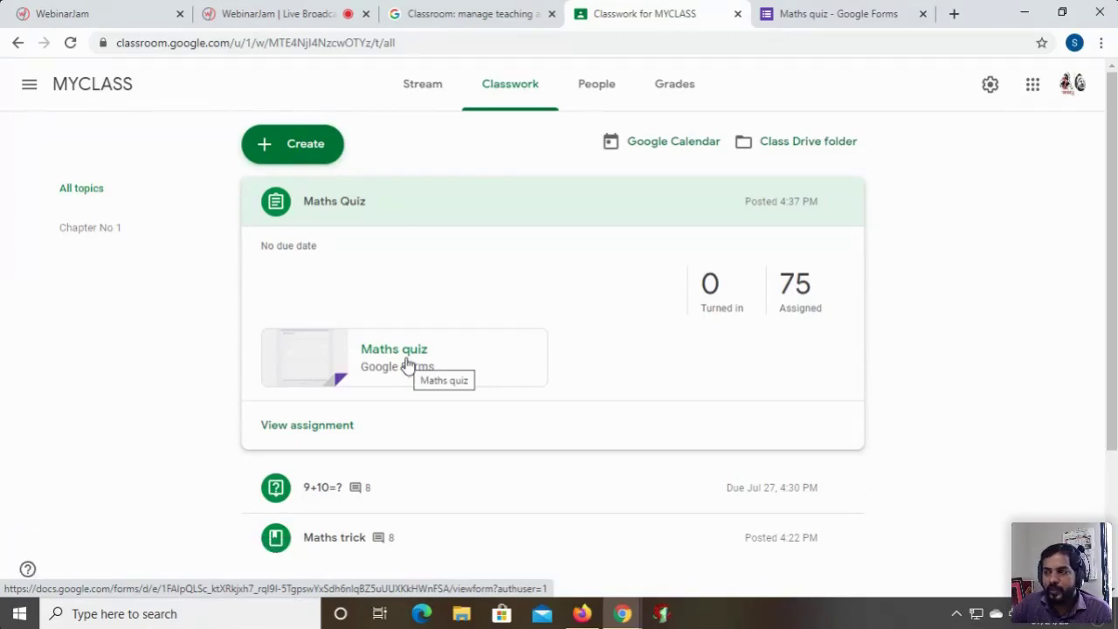
{"action": "left_click", "coordinate": [424, 88]}
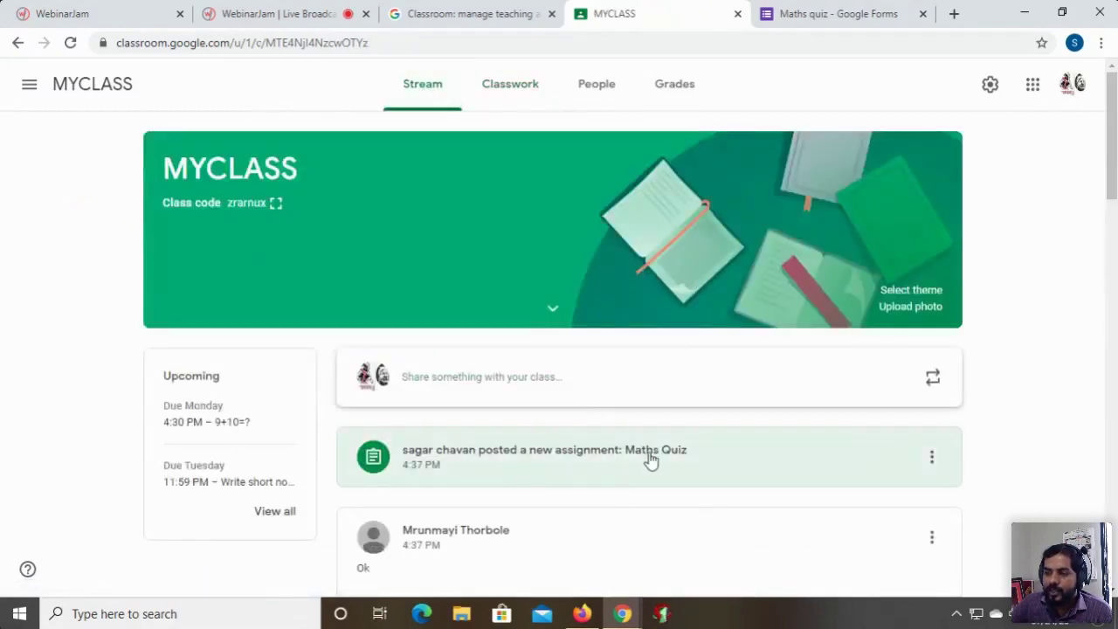
Step: Switch to the student's Classroom in Firefox and open the Maths quiz form from the new Maths Quiz assignment
{"action": "left_click", "coordinate": [581, 614]}
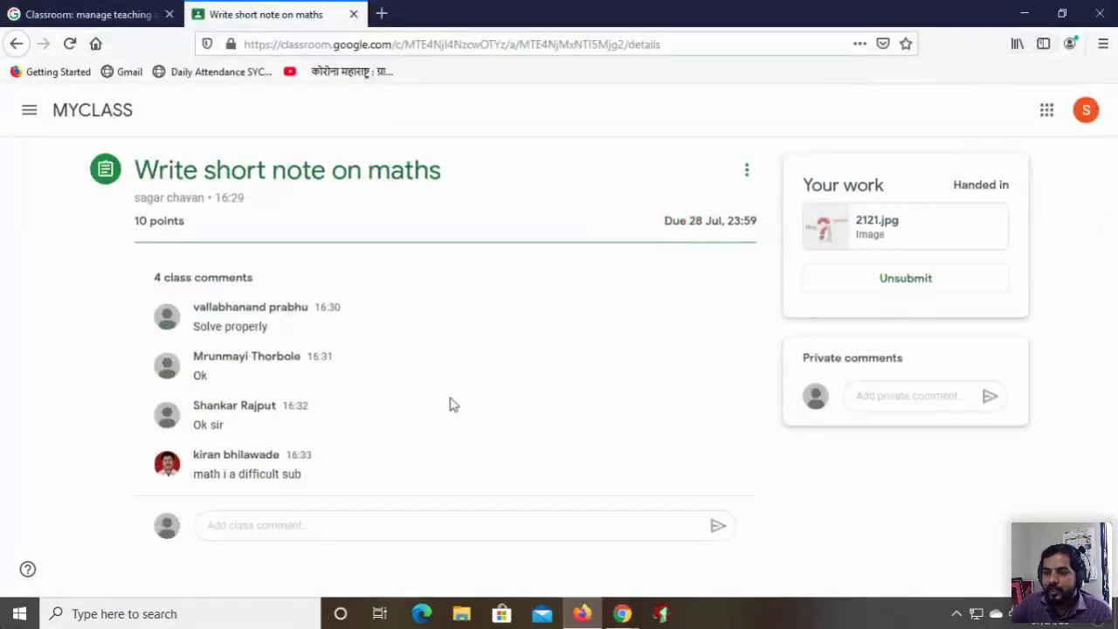
{"action": "left_click", "coordinate": [101, 111]}
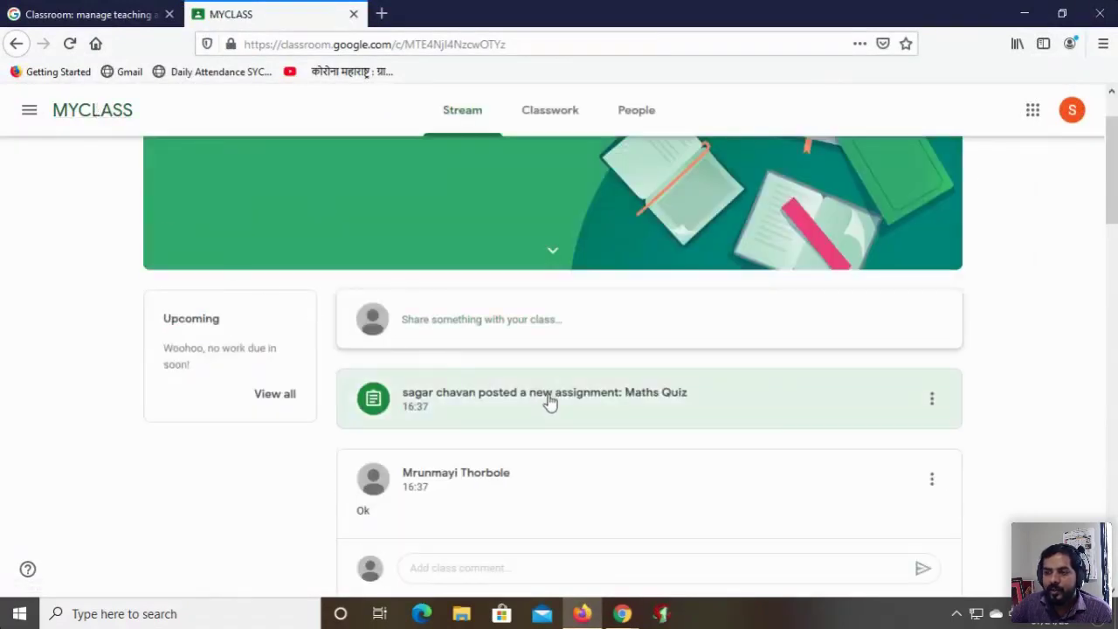
{"action": "left_click", "coordinate": [550, 402]}
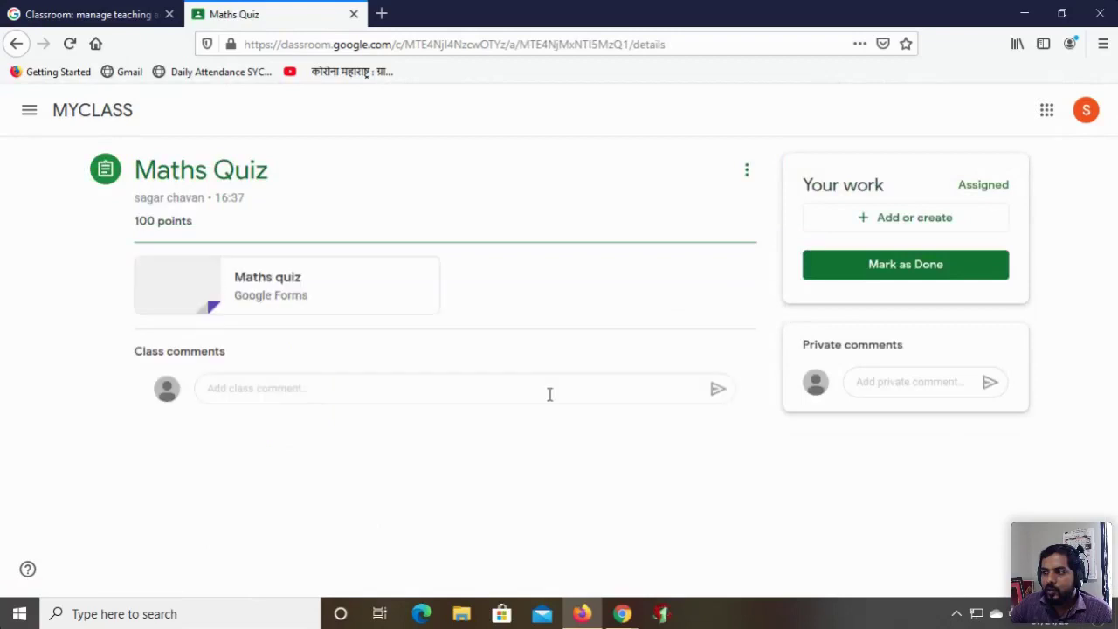
{"action": "left_click", "coordinate": [281, 278]}
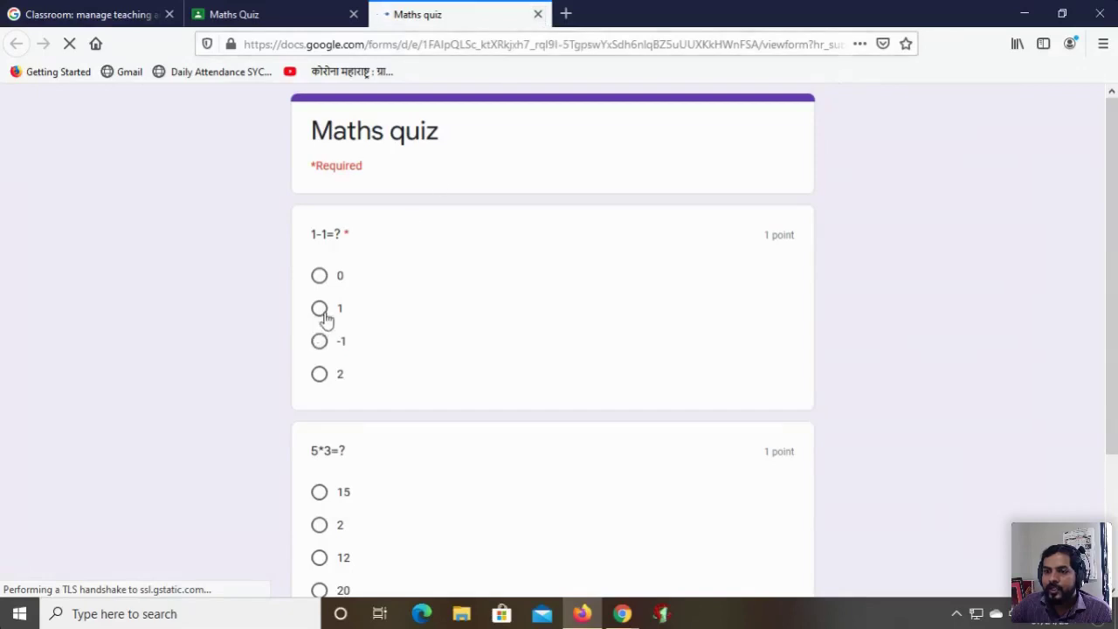
Step: Answer "1-1=?" with 1 and "5*3=?" with 15, and submit the quiz as the student
{"action": "left_click", "coordinate": [320, 309]}
{"action": "scroll", "coordinate": [367, 376], "scroll_direction": "down", "scroll_amount": 2}
{"action": "left_click", "coordinate": [321, 324]}
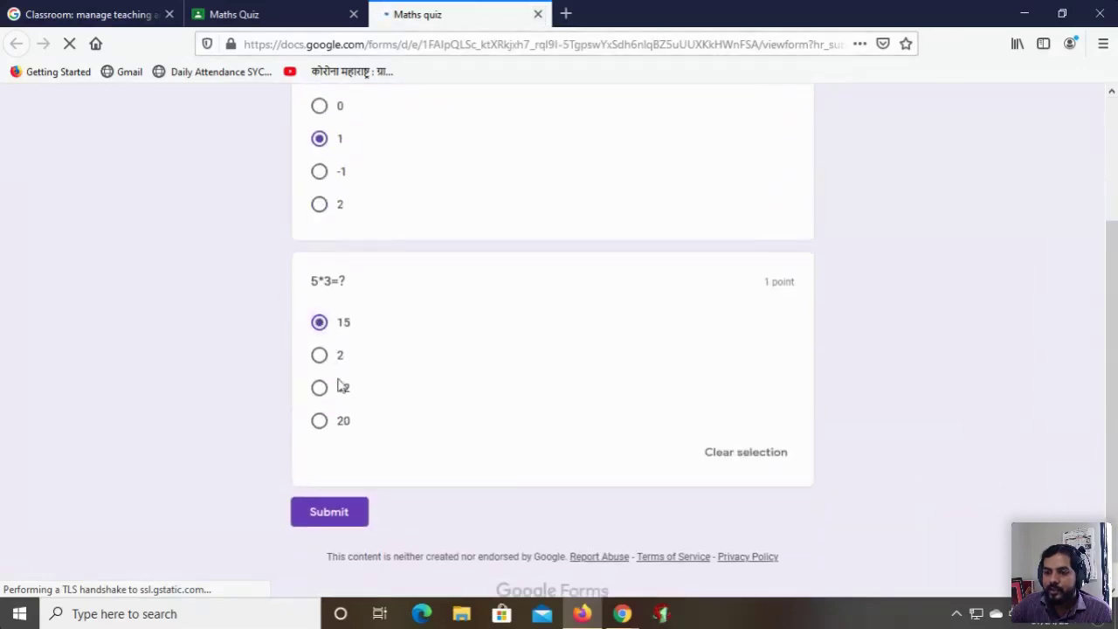
{"action": "left_click", "coordinate": [342, 511]}
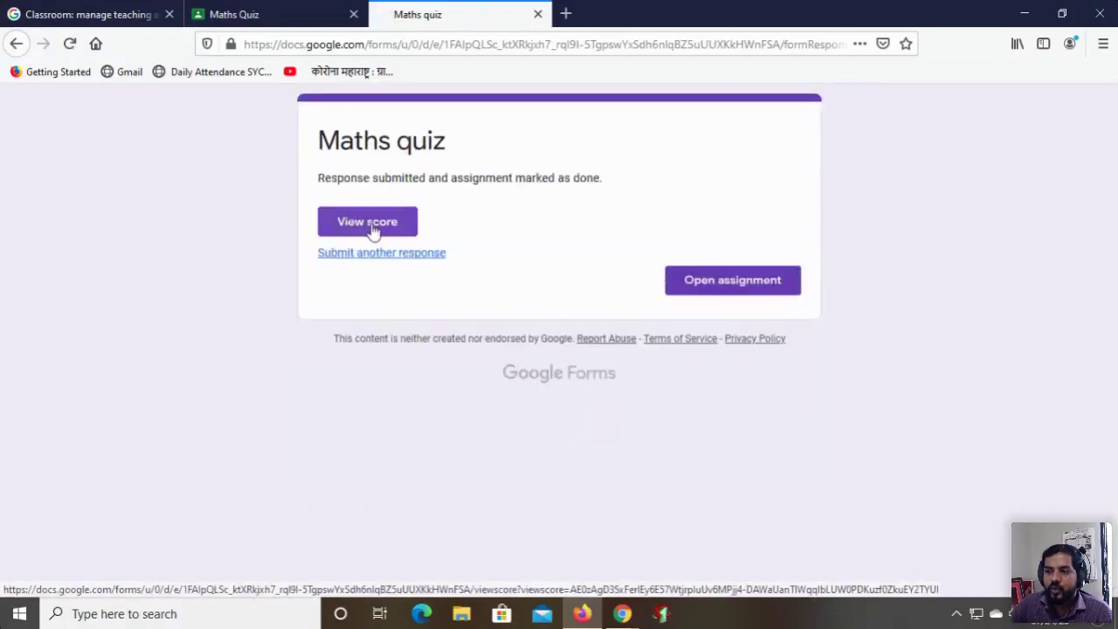
Step: View the submitted quiz's score, examine the marking of both answers, and close the score page
{"action": "left_click", "coordinate": [373, 229]}
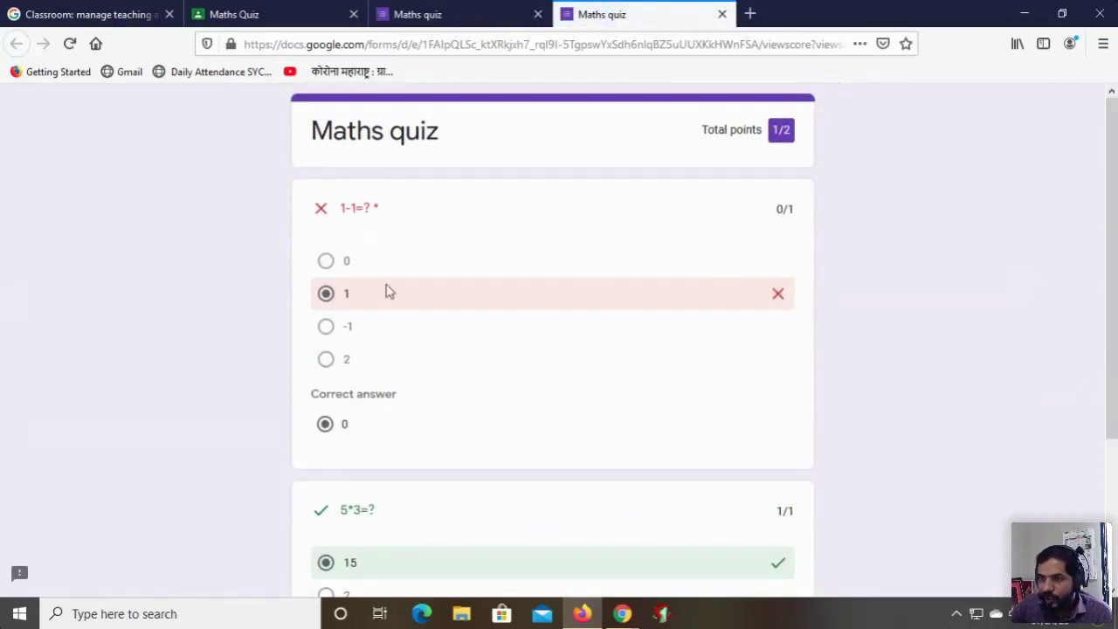
{"action": "scroll", "coordinate": [754, 297], "scroll_direction": "down", "scroll_amount": 2}
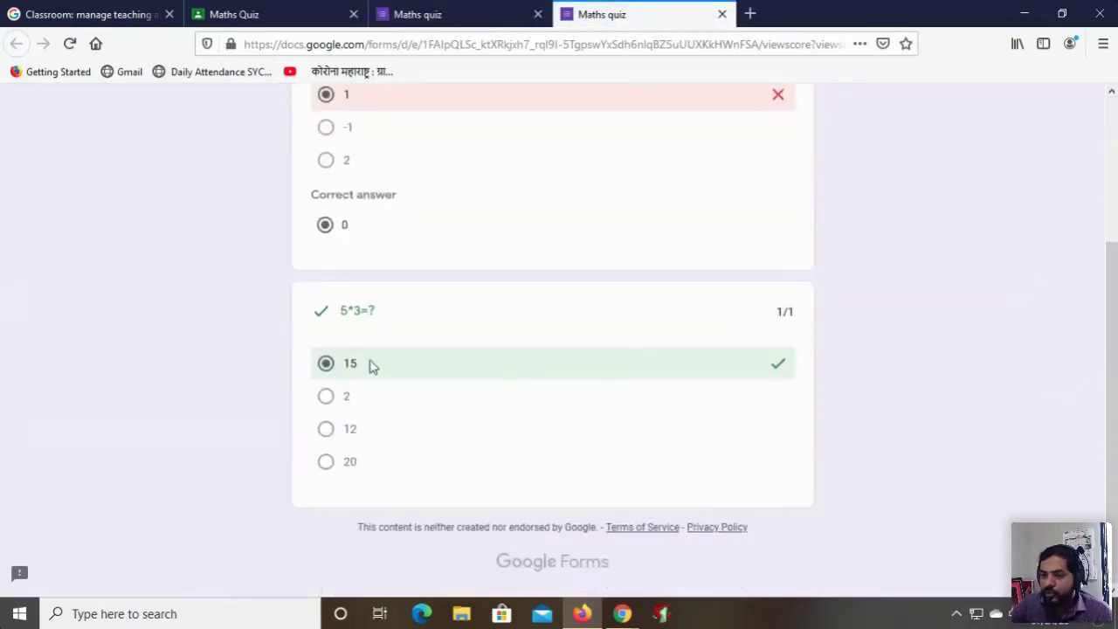
{"action": "scroll", "coordinate": [725, 407], "scroll_direction": "up", "scroll_amount": 2}
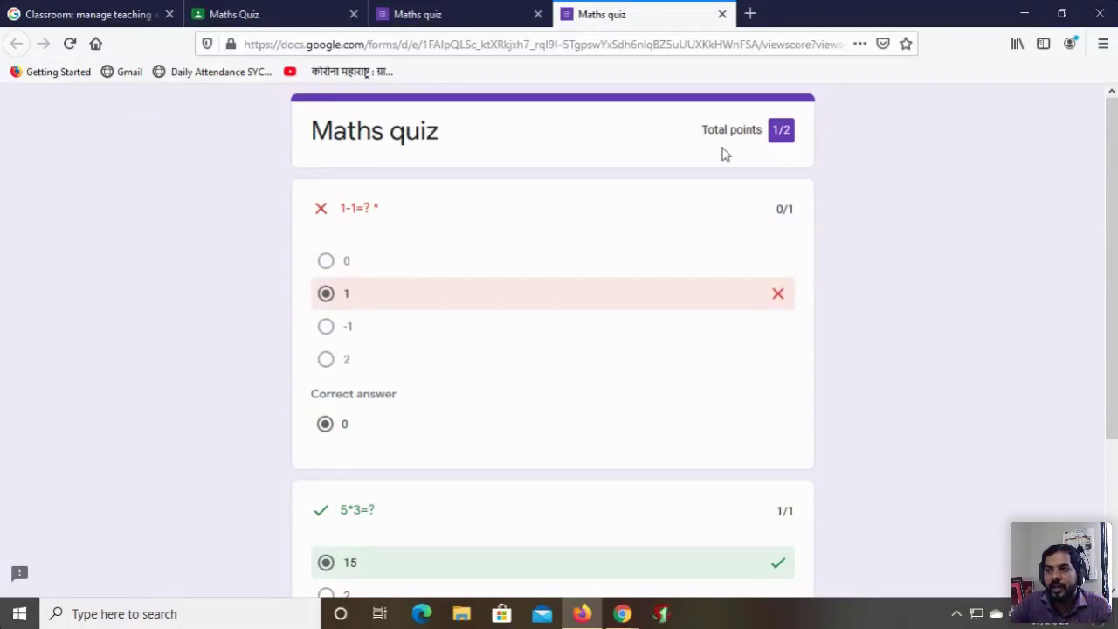
{"action": "left_click", "coordinate": [722, 15]}
Step: Open the assignment from the submission confirmation to check its hand-in status, and dismiss the private comments tip
{"action": "left_click", "coordinate": [765, 287]}
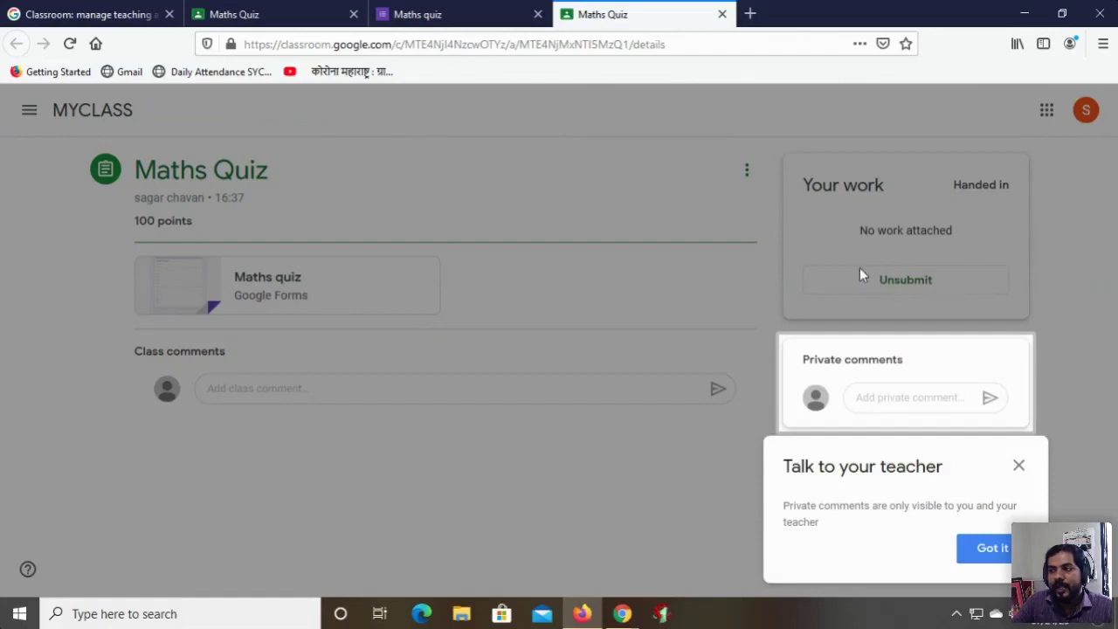
{"action": "left_click", "coordinate": [1018, 469]}
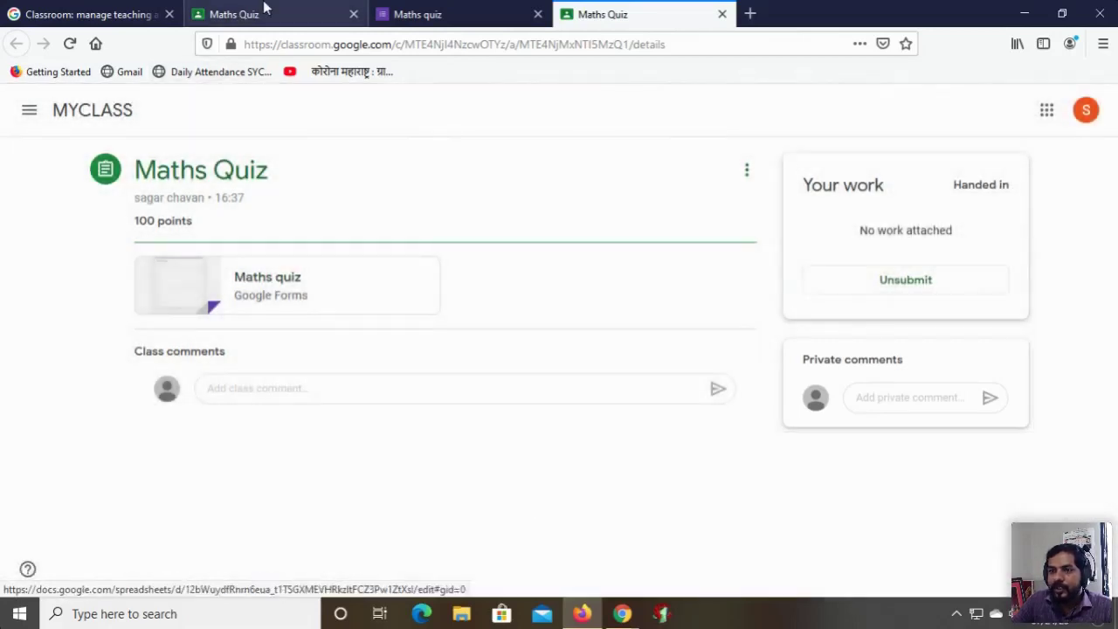
{"action": "mouse_move", "coordinate": [636, 617]}
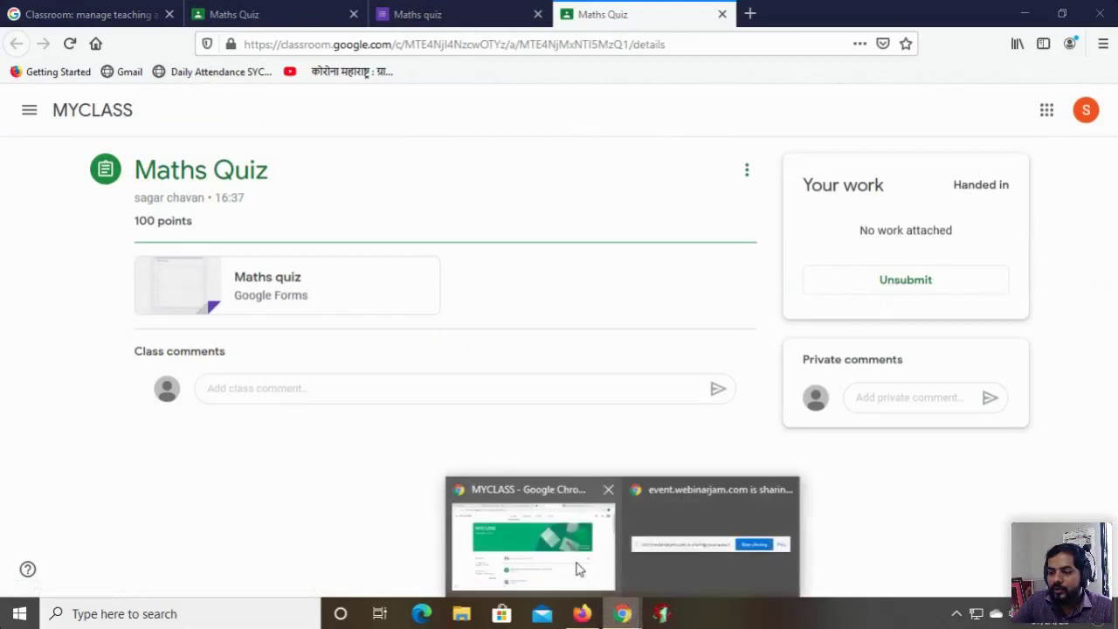
Step: Switch to the teacher's Classroom in Chrome, open the Maths Quiz assignment, and review the student submissions and available grade export options
{"action": "left_click", "coordinate": [534, 542]}
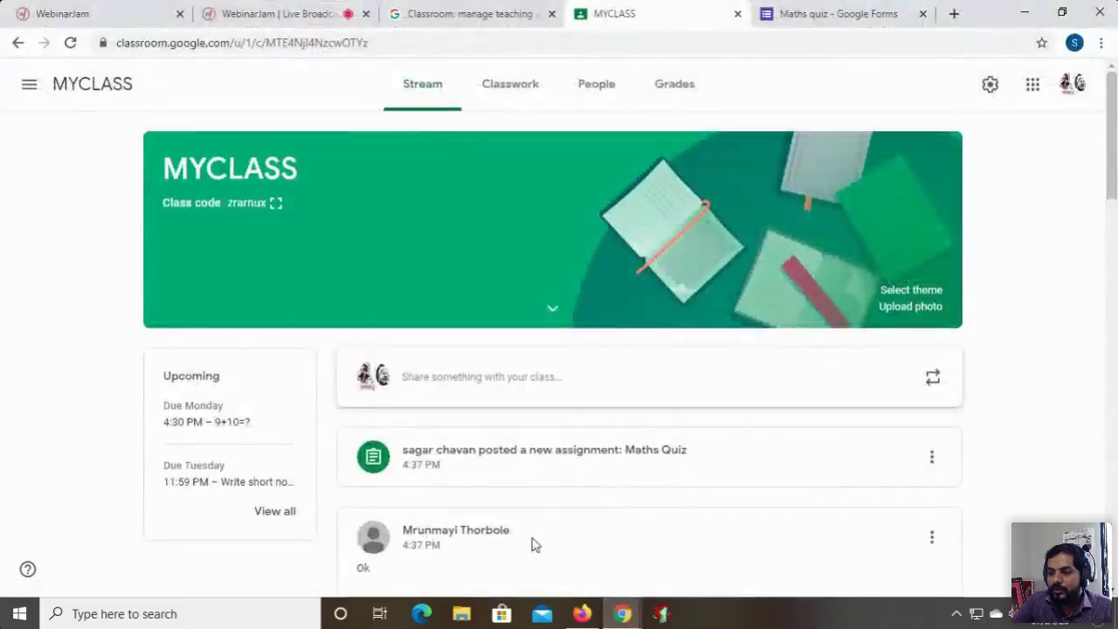
{"action": "left_click", "coordinate": [603, 462]}
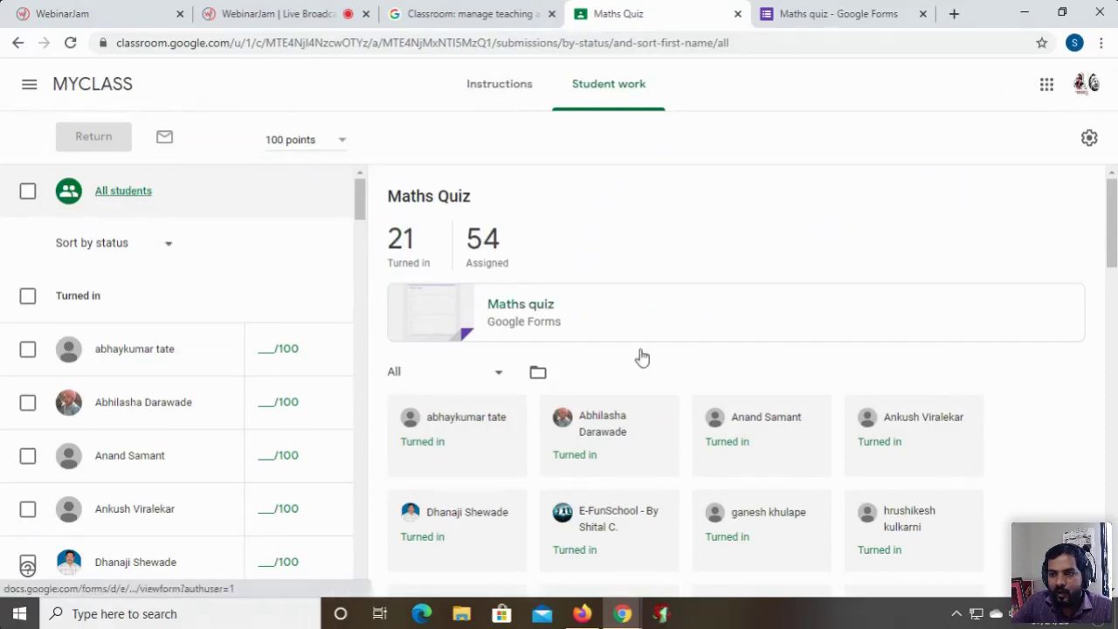
{"action": "scroll", "coordinate": [812, 495], "scroll_direction": "down", "scroll_amount": 2}
{"action": "scroll", "coordinate": [811, 494], "scroll_direction": "down", "scroll_amount": 4}
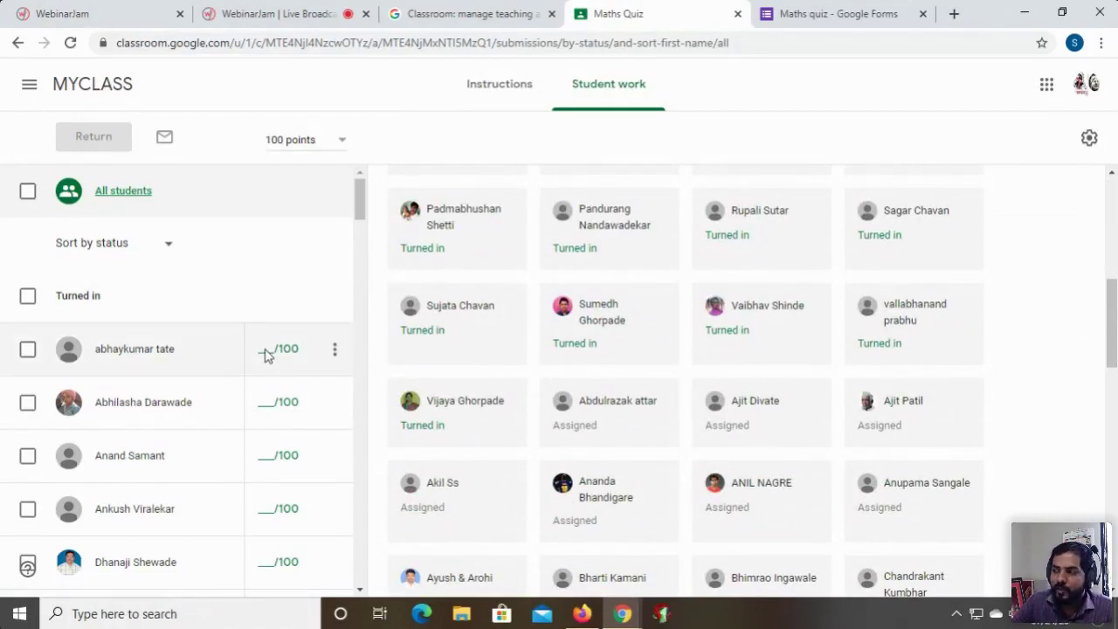
{"action": "scroll", "coordinate": [497, 355], "scroll_direction": "up", "scroll_amount": 5}
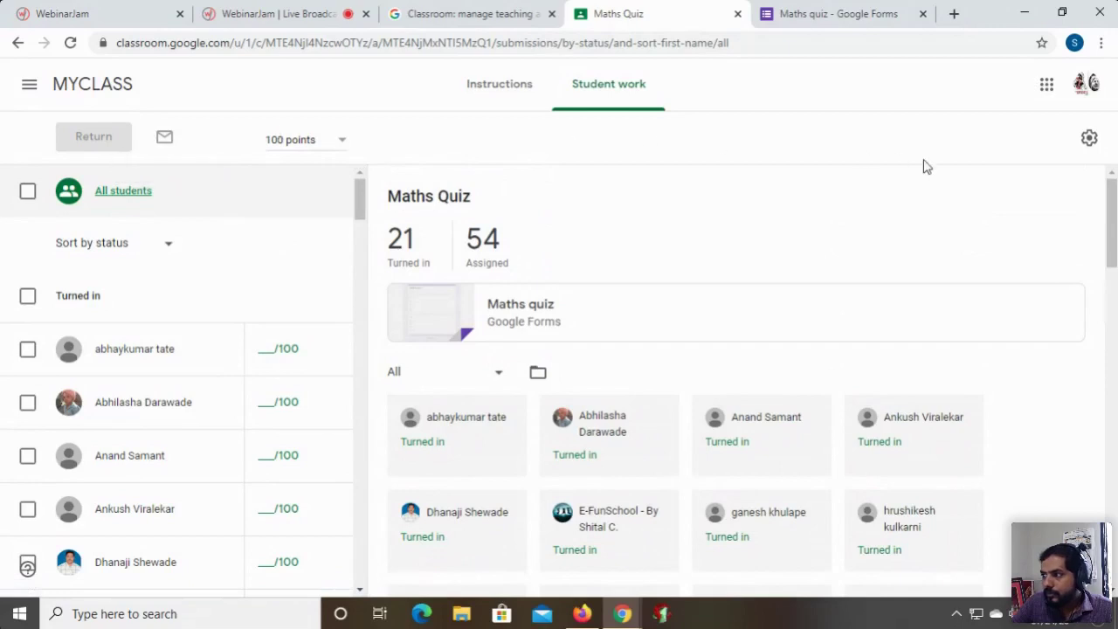
{"action": "left_click", "coordinate": [1089, 138]}
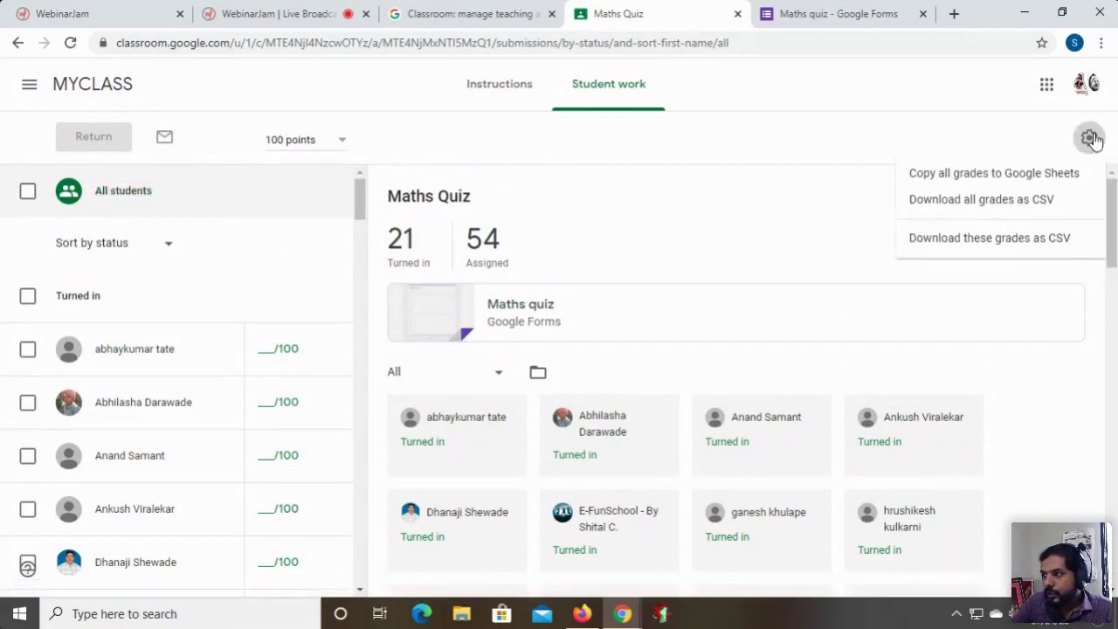
{"action": "left_click", "coordinate": [735, 170]}
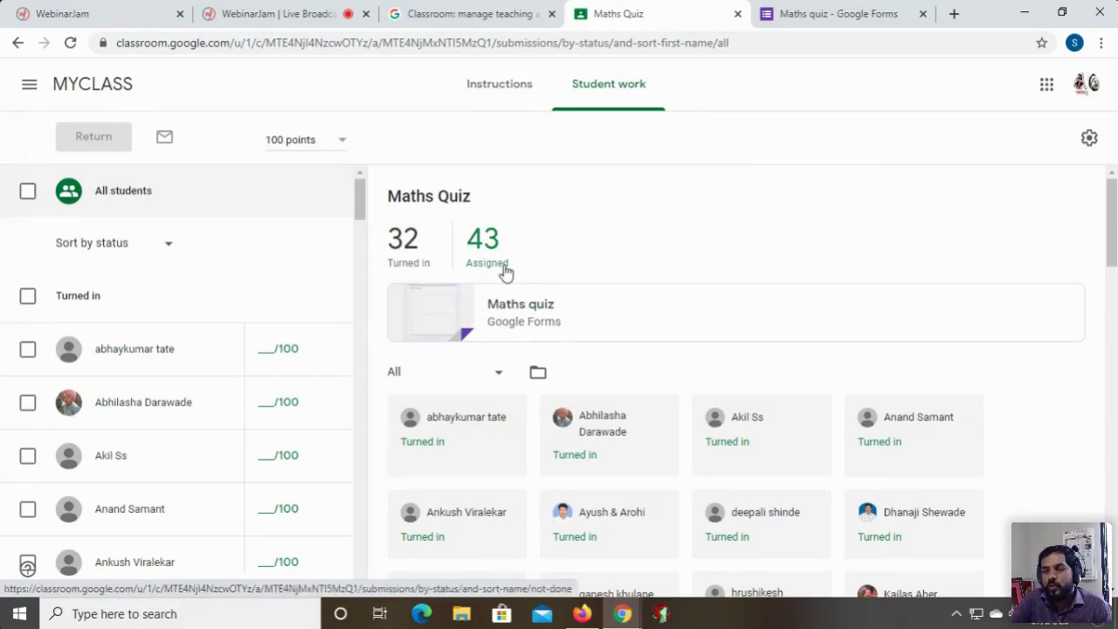
Step: Download all of the class's grades as CSV and open the MYCLASS.csv file in Excel
{"action": "left_click", "coordinate": [1090, 139]}
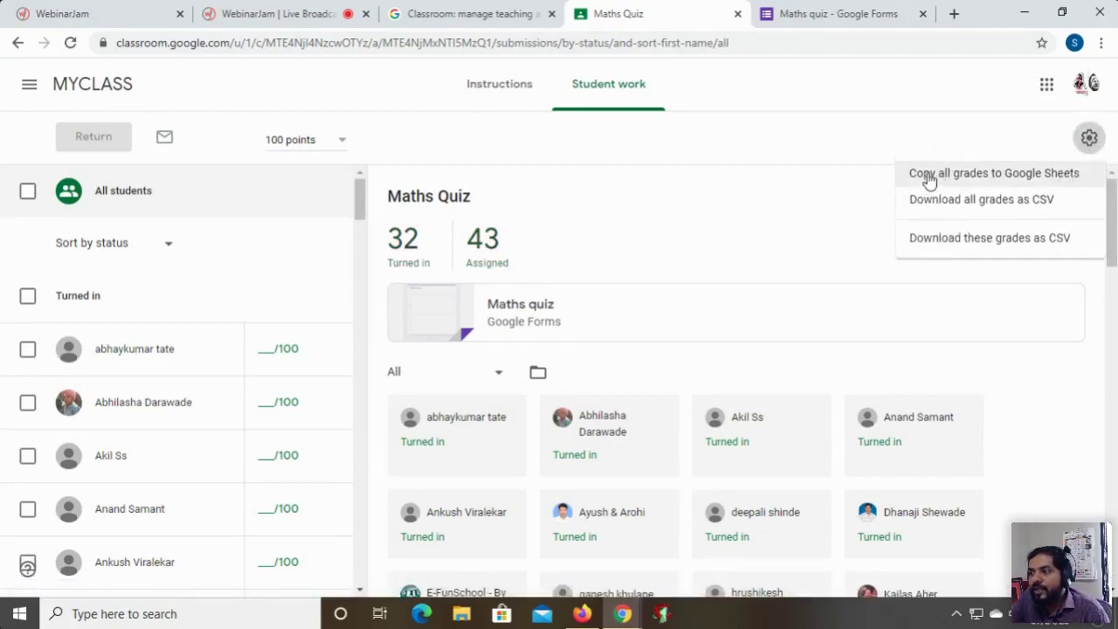
{"action": "left_click", "coordinate": [1016, 203]}
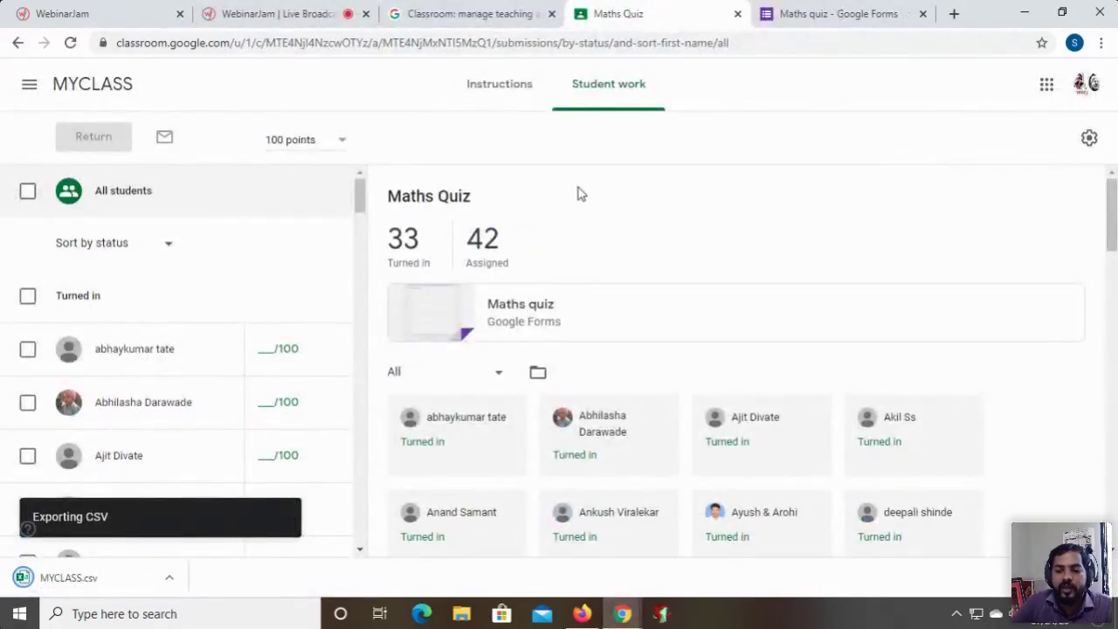
{"action": "left_click", "coordinate": [84, 579]}
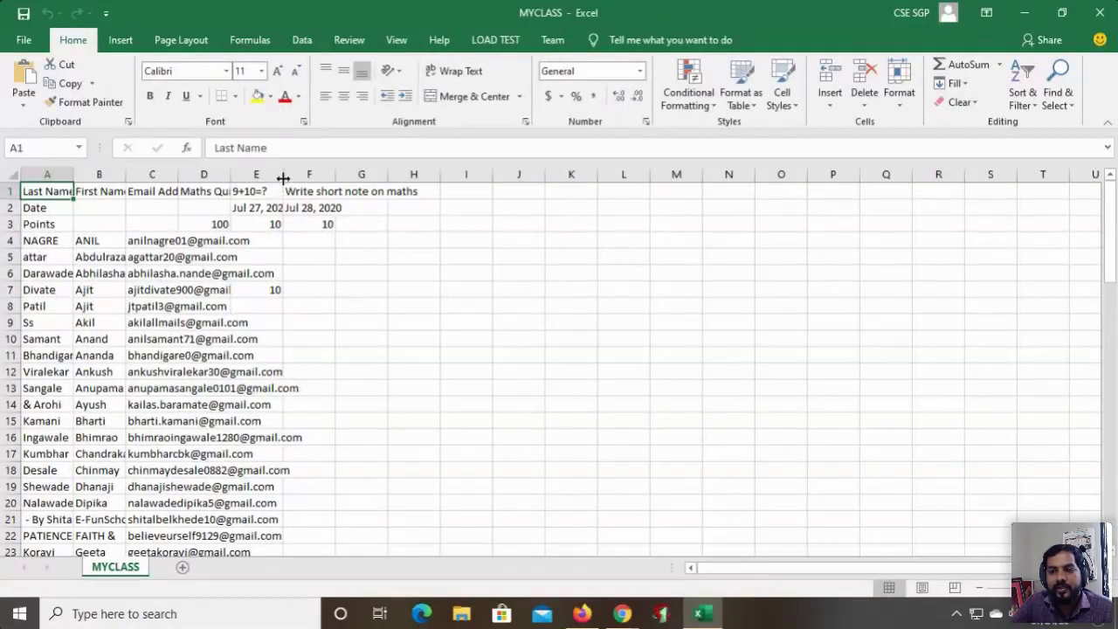
Step: Fit the widths of columns A to F to their contents, and widen the 9+10=? and Maths Quiz columns further
{"action": "double_click", "coordinate": [283, 181]}
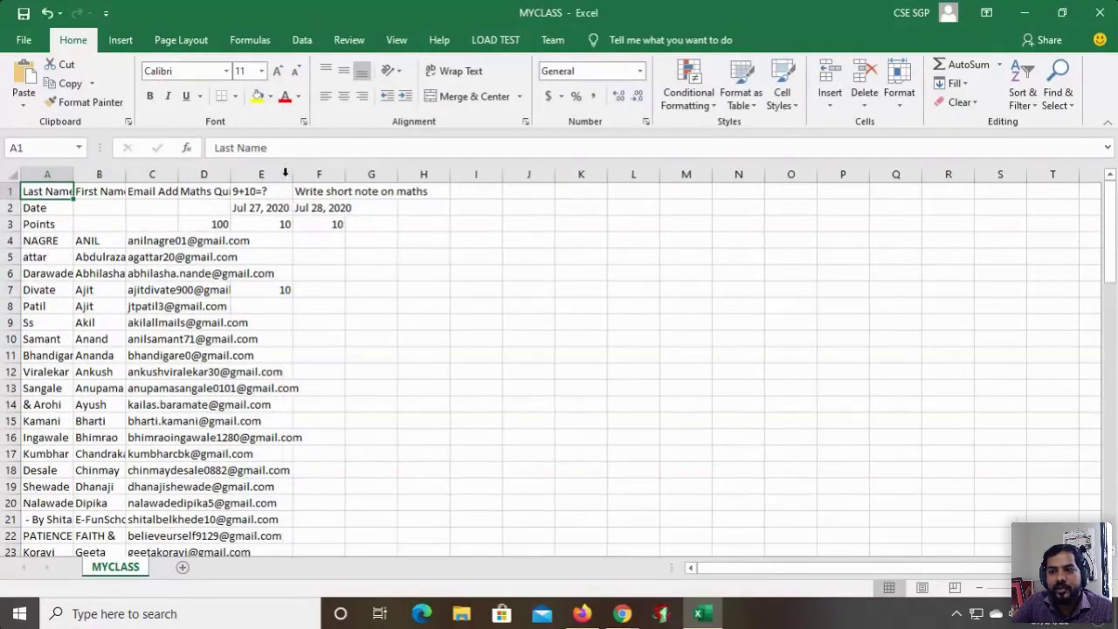
{"action": "double_click", "coordinate": [346, 174]}
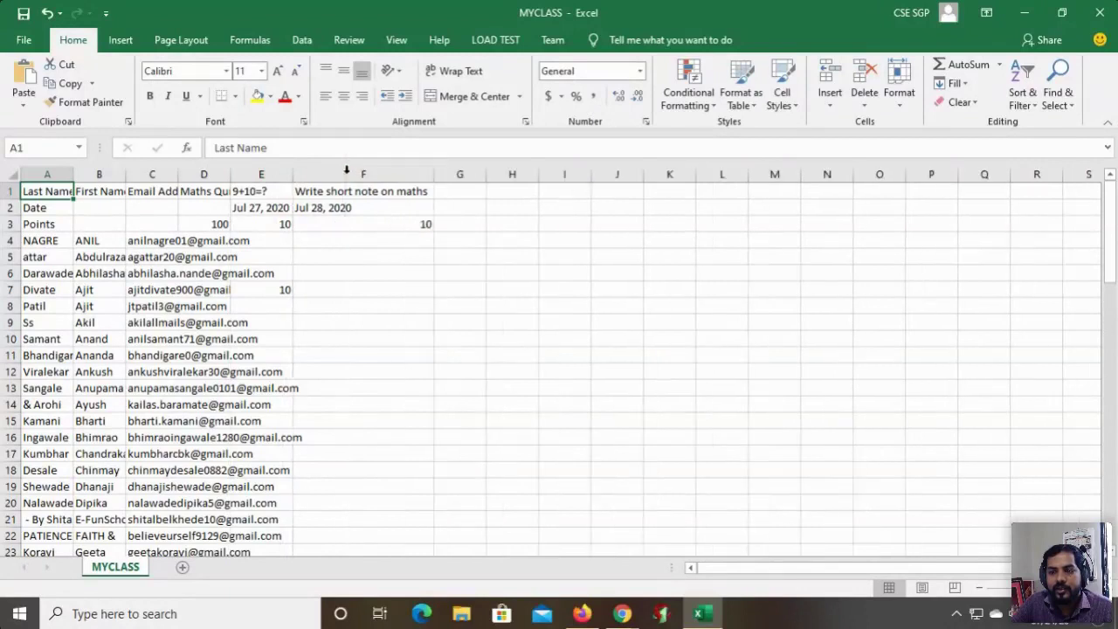
{"action": "double_click", "coordinate": [123, 176]}
{"action": "double_click", "coordinate": [73, 175]}
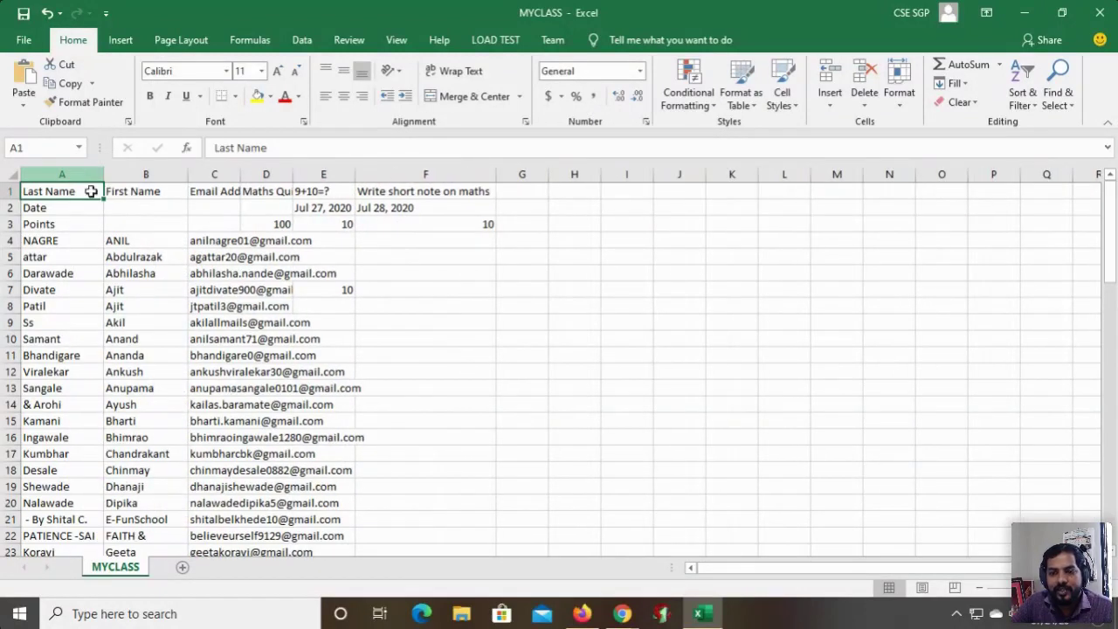
{"action": "double_click", "coordinate": [241, 175]}
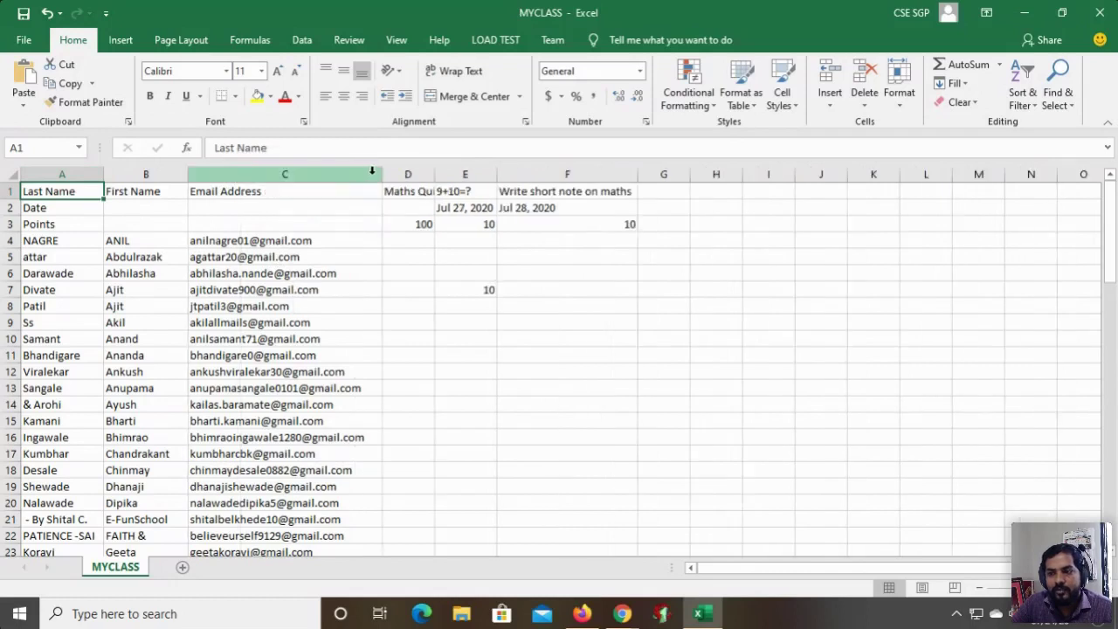
{"action": "double_click", "coordinate": [434, 174]}
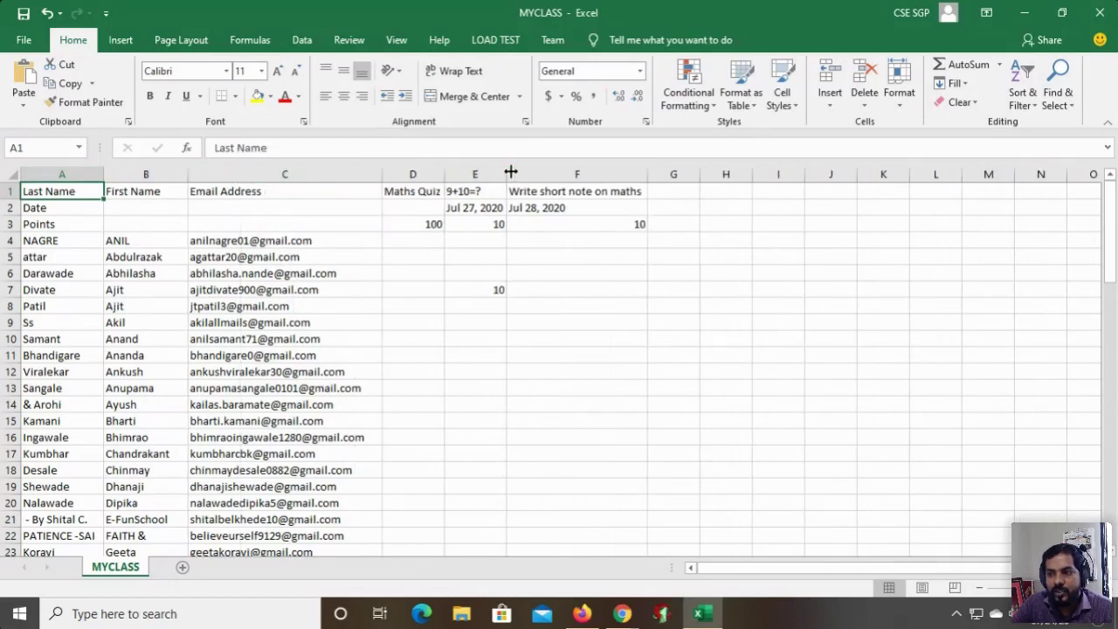
{"action": "left_click_drag", "start_coordinate": [510, 173], "coordinate": [613, 169]}
{"action": "left_click_drag", "start_coordinate": [444, 173], "coordinate": [499, 173]}
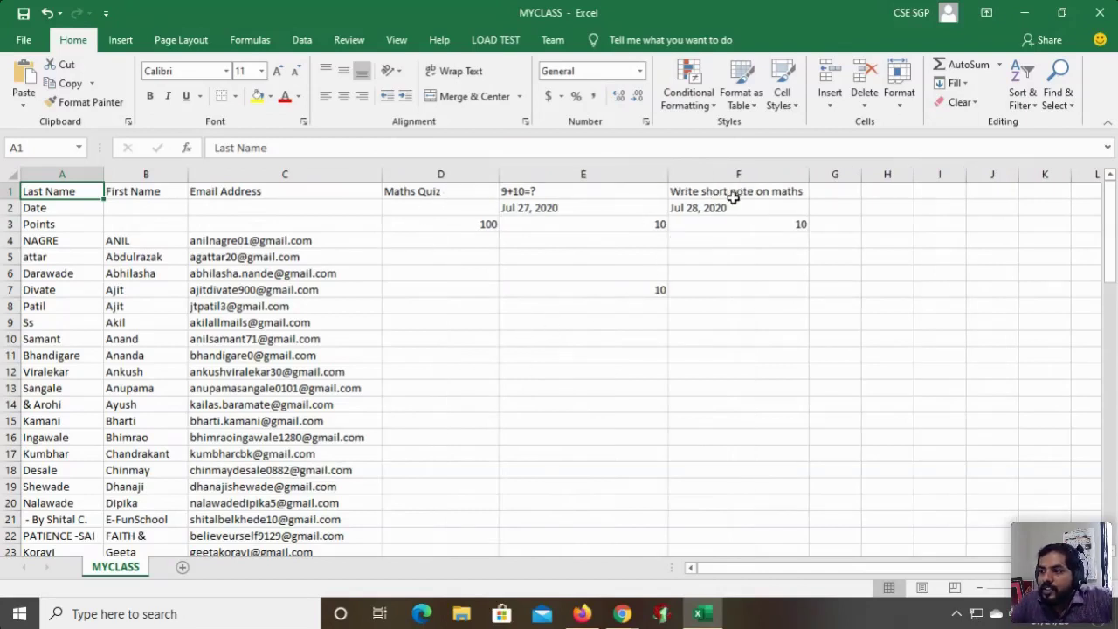
Step: Examine the students' points for each assignment down the whole MYCLASS sheet, and close the workbook
{"action": "left_click", "coordinate": [745, 228]}
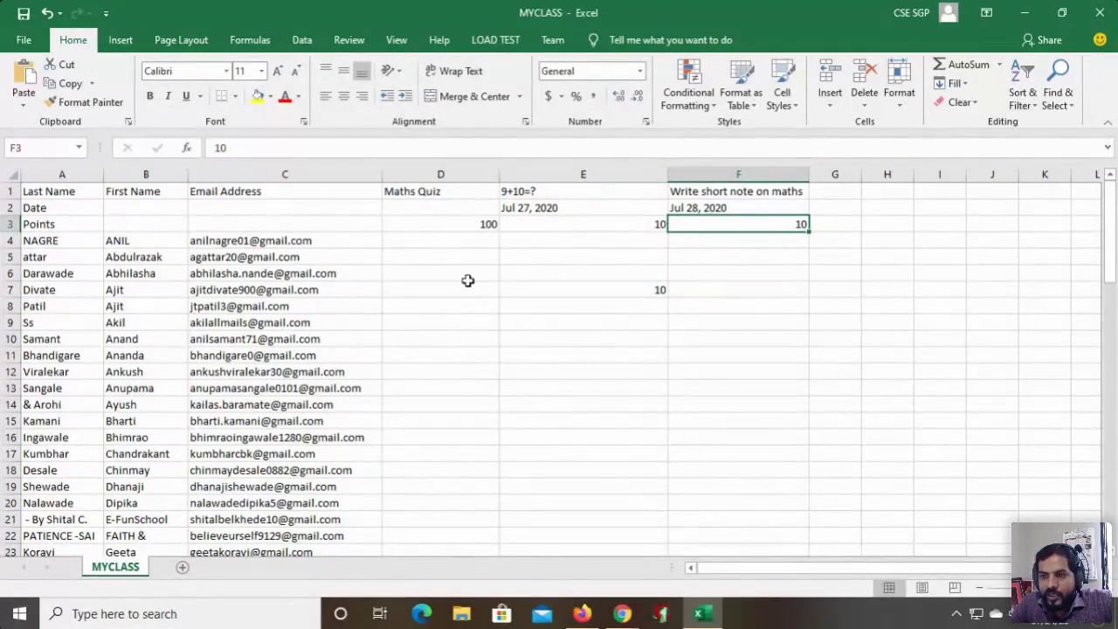
{"action": "scroll", "coordinate": [468, 283], "scroll_direction": "down", "scroll_amount": 1}
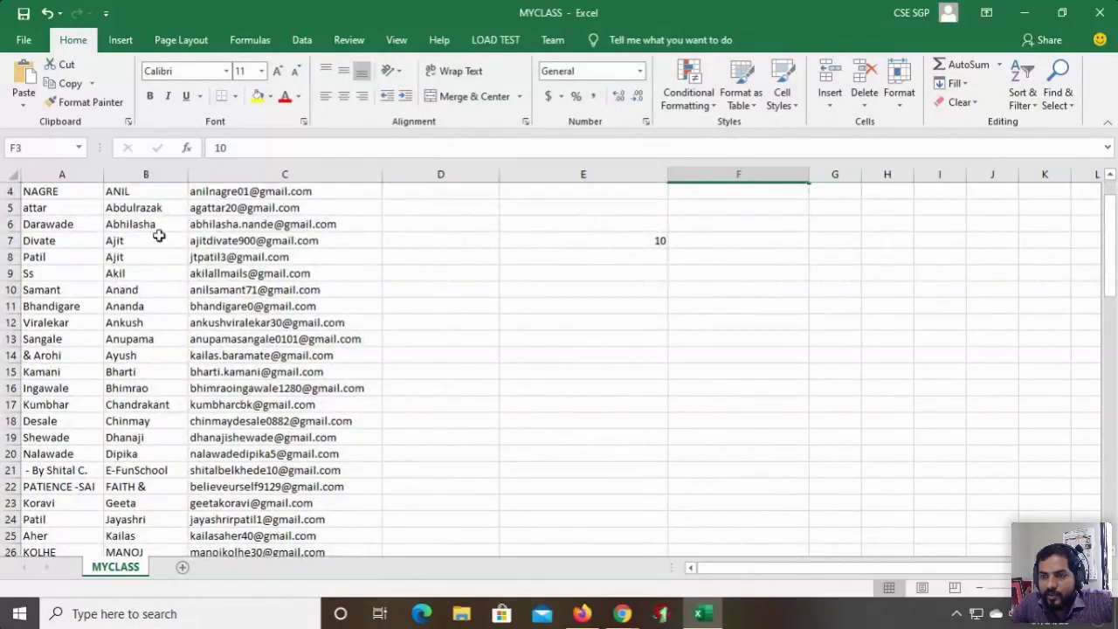
{"action": "scroll", "coordinate": [631, 239], "scroll_direction": "down", "scroll_amount": 20}
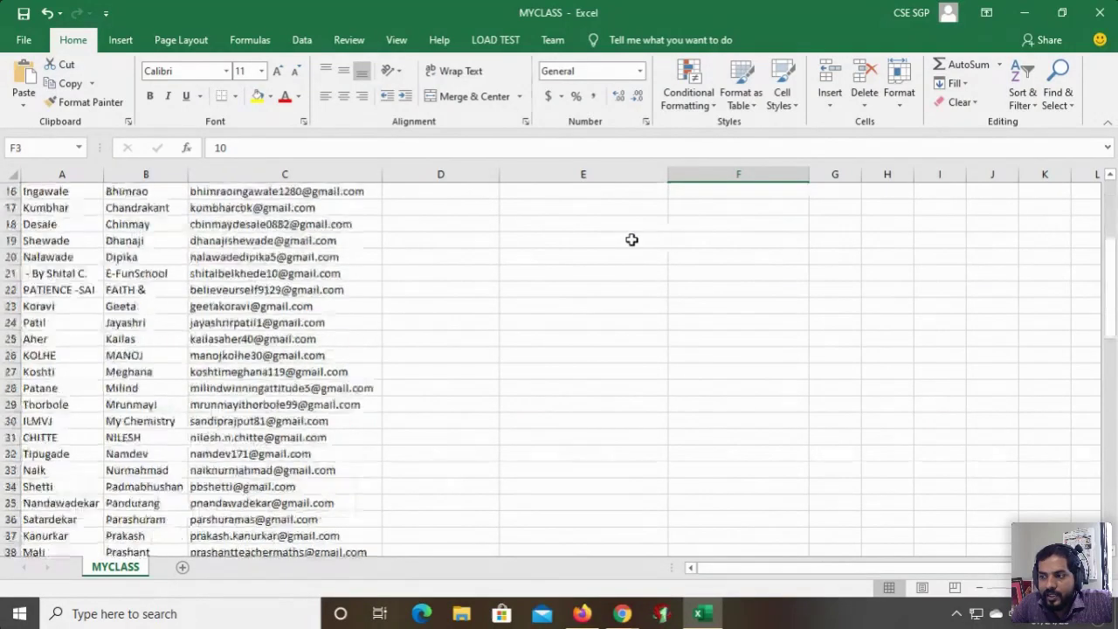
{"action": "scroll", "coordinate": [632, 239], "scroll_direction": "down", "scroll_amount": 7}
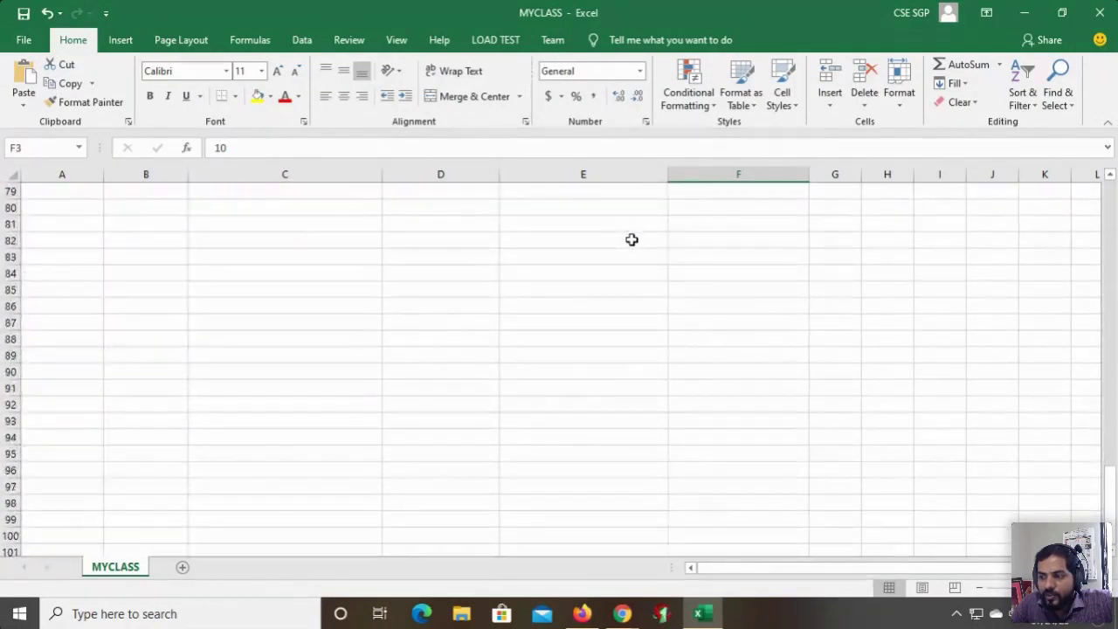
{"action": "scroll", "coordinate": [632, 239], "scroll_direction": "up", "scroll_amount": 9}
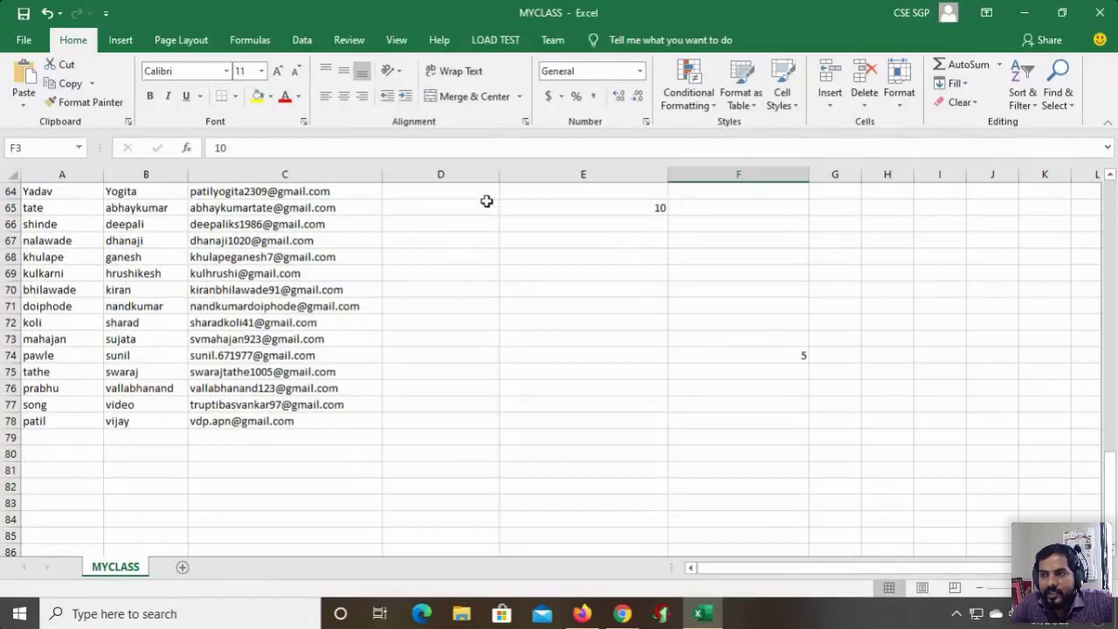
{"action": "left_click", "coordinate": [1101, 14]}
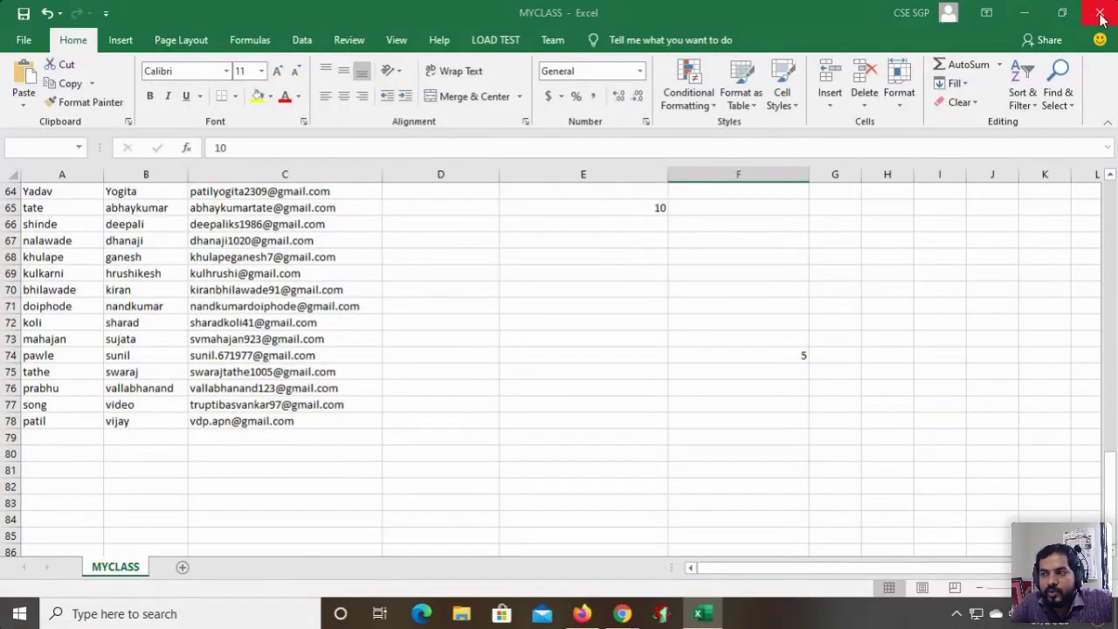
{"action": "left_click", "coordinate": [559, 325]}
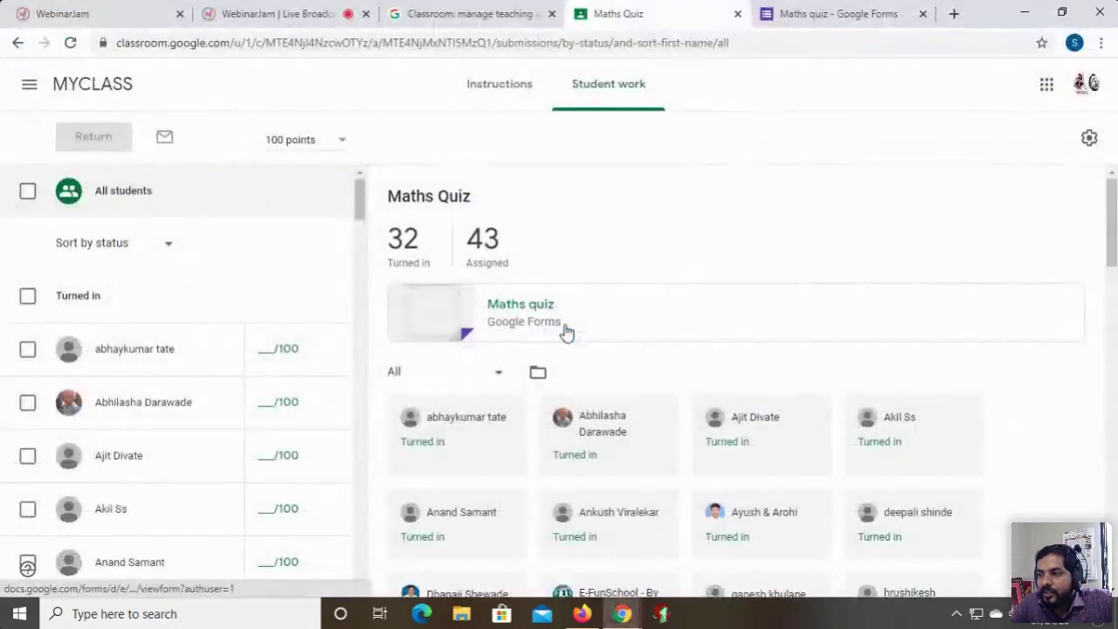
Step: Download only the Maths Quiz grades as CSV from Classroom and open the file in Excel
{"action": "left_click", "coordinate": [1086, 142]}
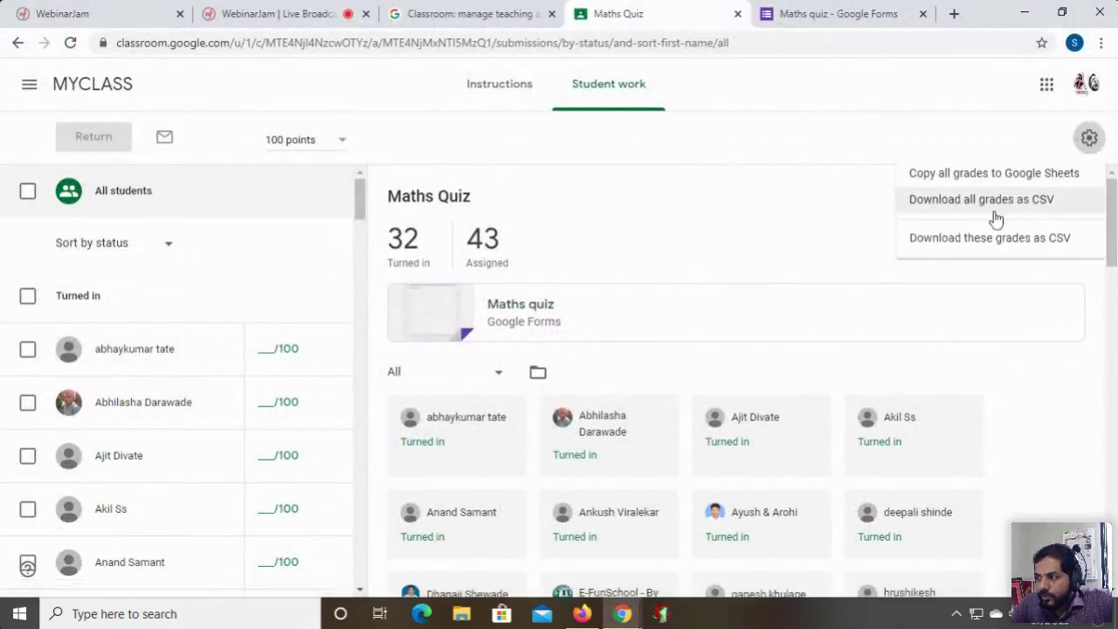
{"action": "left_click", "coordinate": [974, 245]}
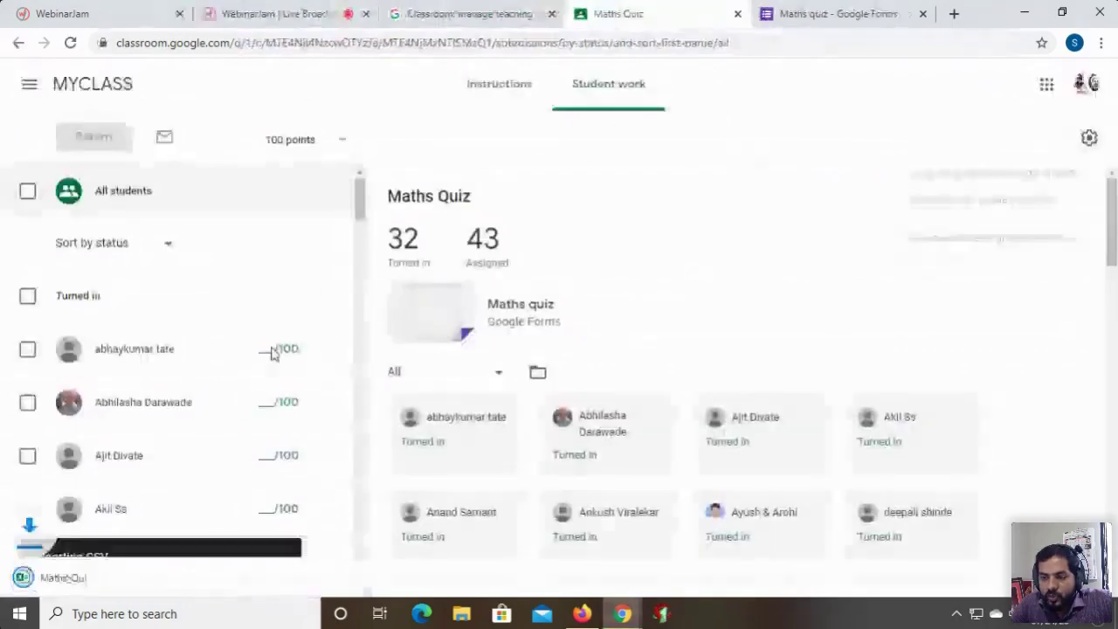
{"action": "left_click", "coordinate": [52, 581]}
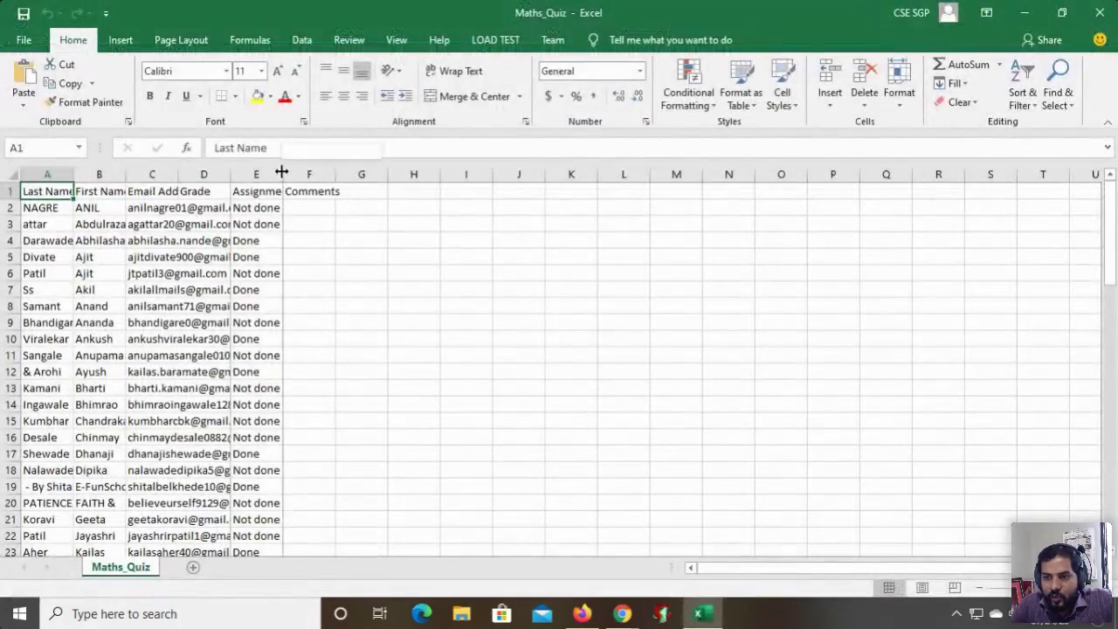
Step: Widen the Assignment State column to read each student's status, and close the Maths_Quiz workbook
{"action": "double_click", "coordinate": [283, 175]}
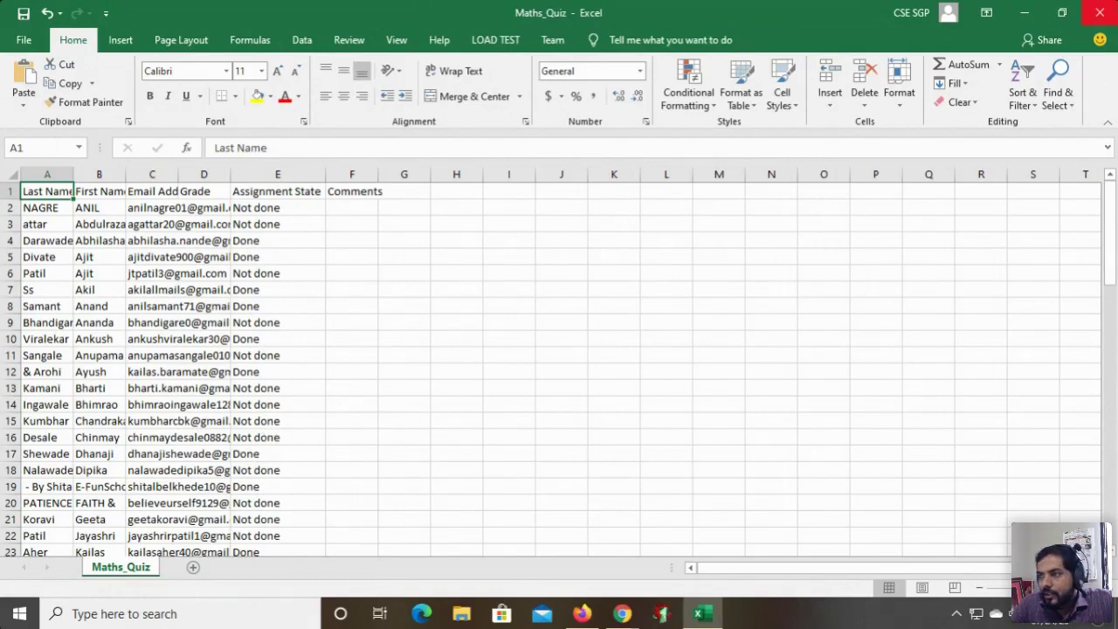
{"action": "left_click", "coordinate": [1103, 12]}
{"action": "left_click", "coordinate": [545, 331]}
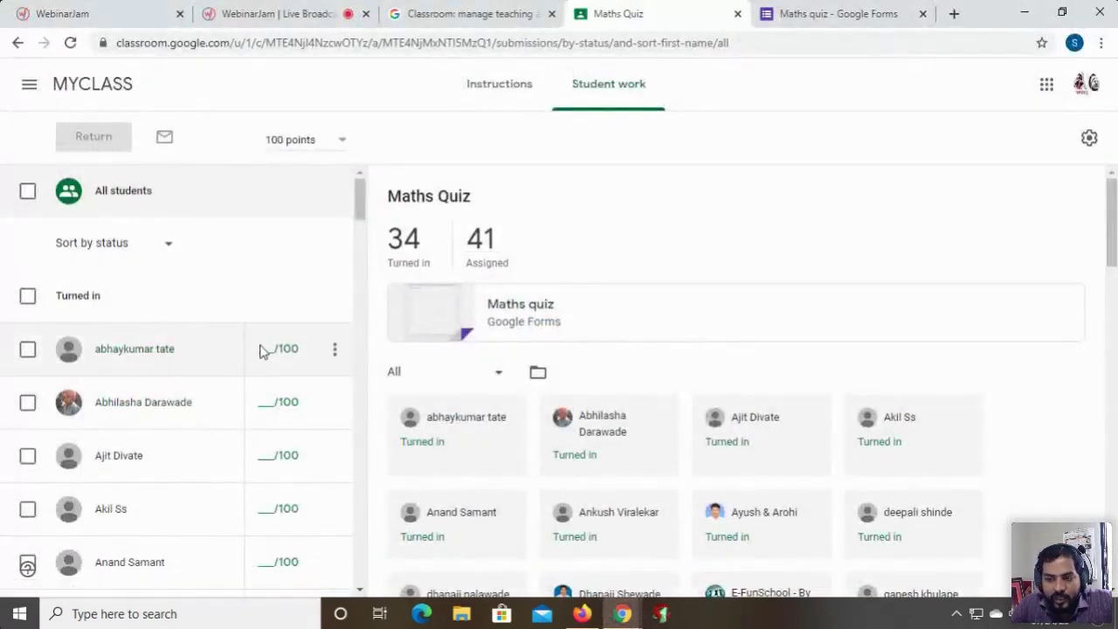
Step: Give the first three turned-in Maths Quiz submissions a grade of 100 each and return them to the students
{"action": "left_click", "coordinate": [268, 357]}
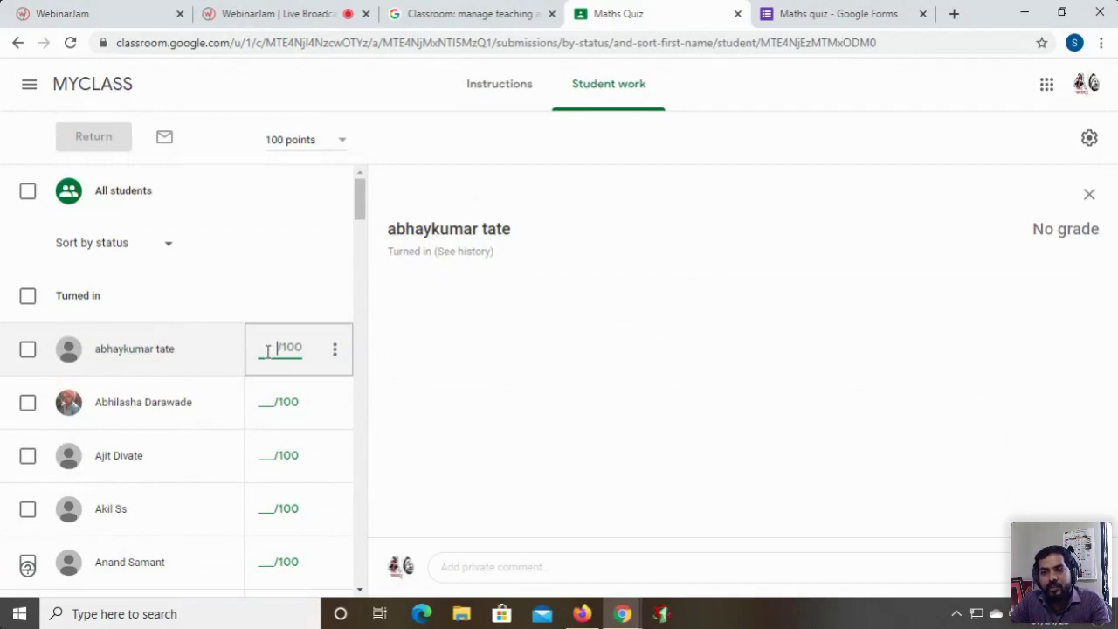
{"action": "type", "text": "100"}
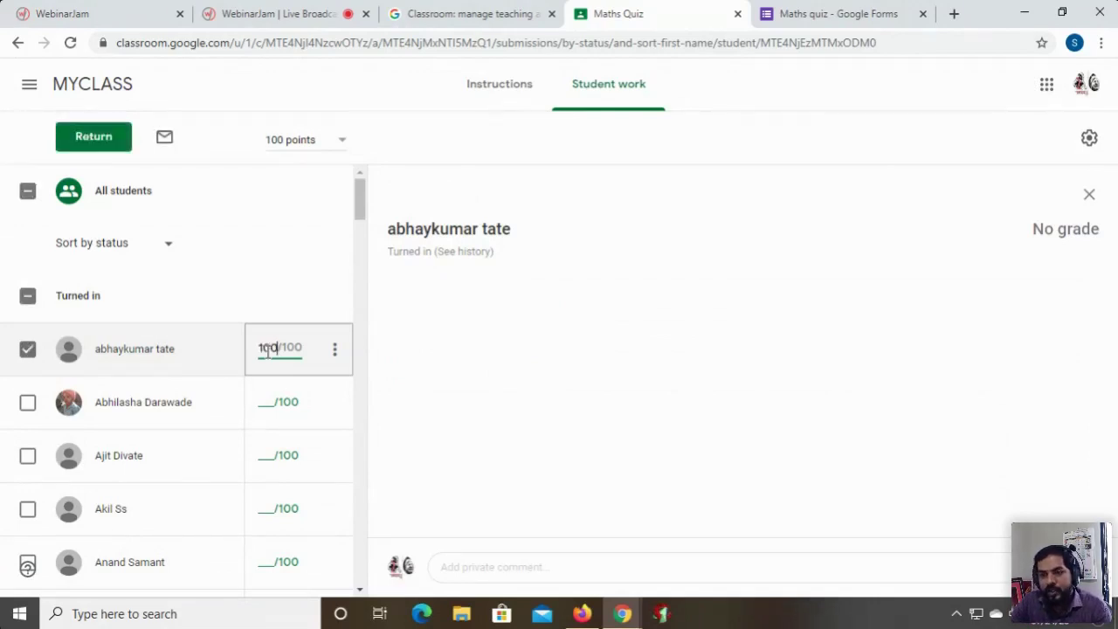
{"action": "left_click", "coordinate": [267, 404]}
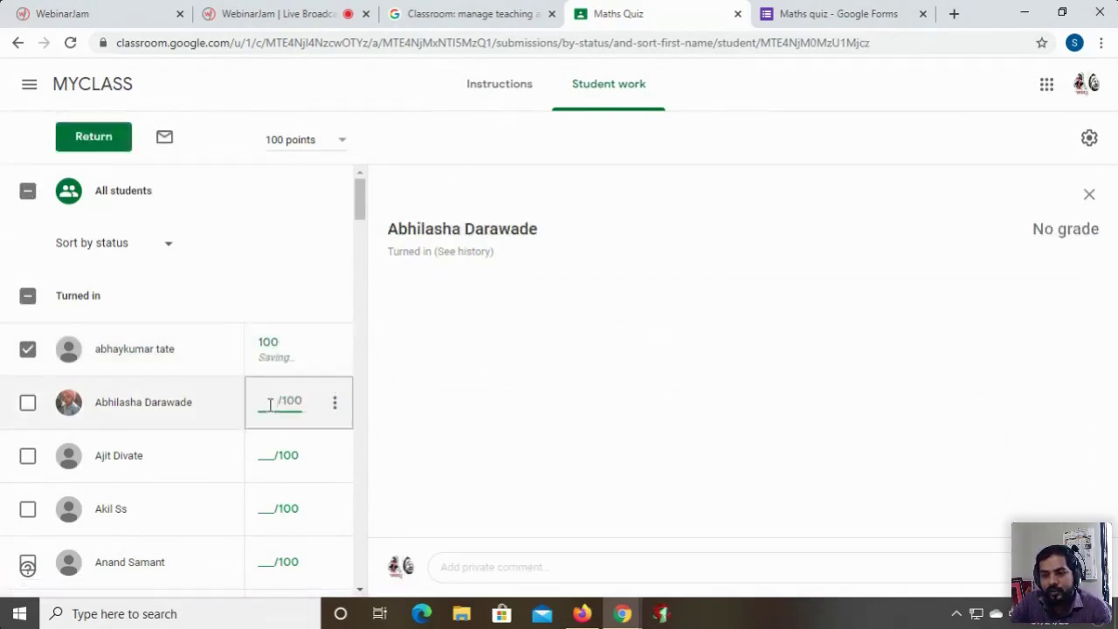
{"action": "type", "text": "100"}
{"action": "left_click", "coordinate": [268, 465]}
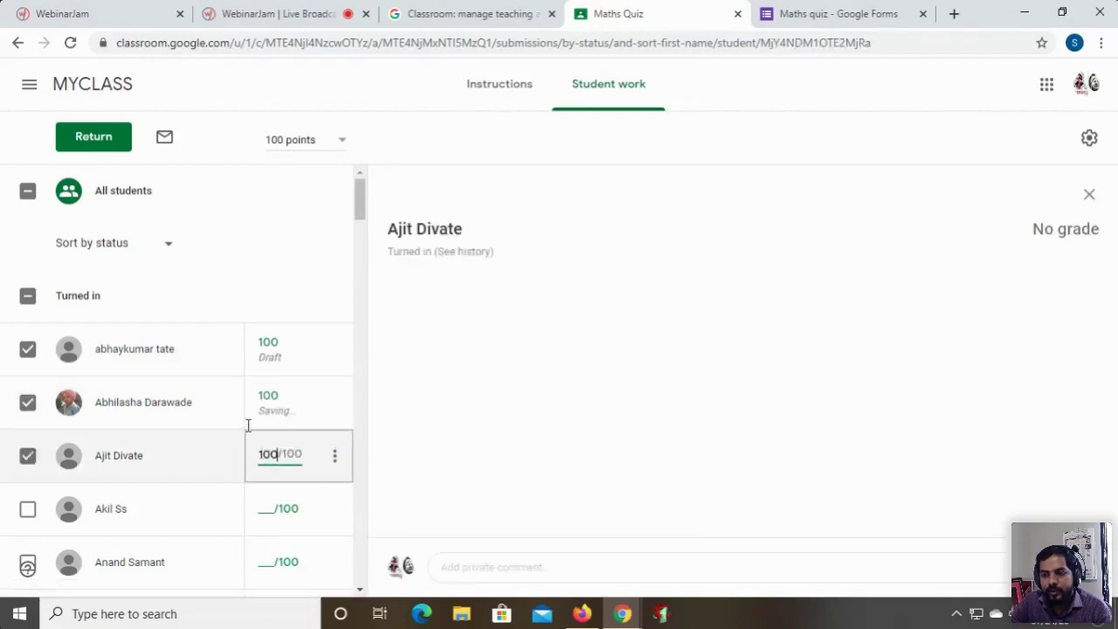
{"action": "left_click", "coordinate": [94, 140]}
{"action": "left_click", "coordinate": [708, 454]}
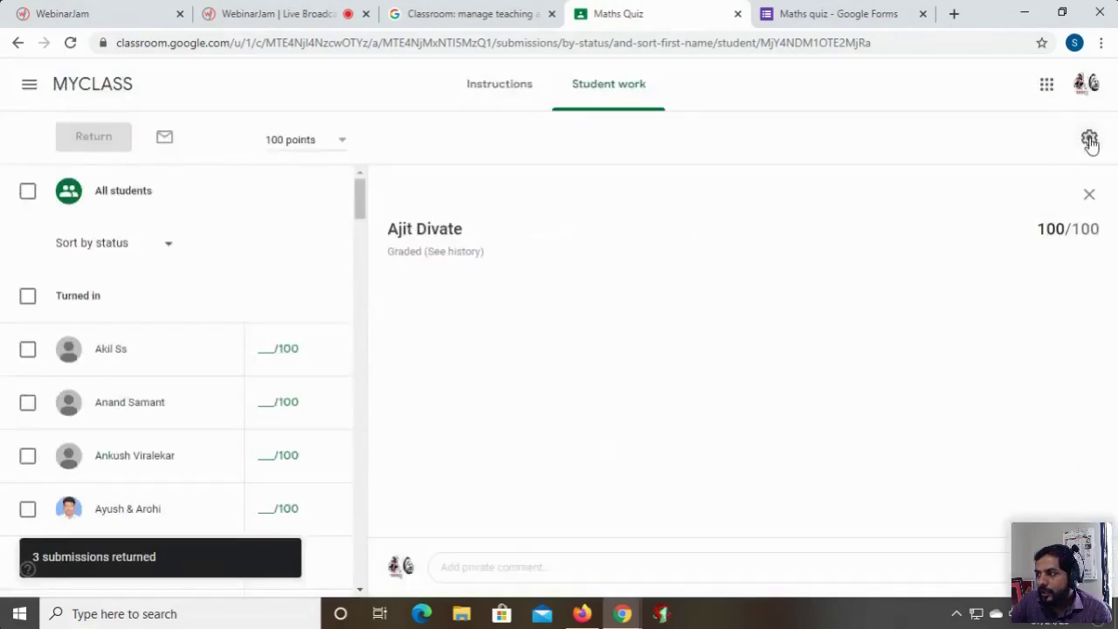
{"action": "left_click", "coordinate": [1089, 137]}
{"action": "left_click", "coordinate": [1017, 204]}
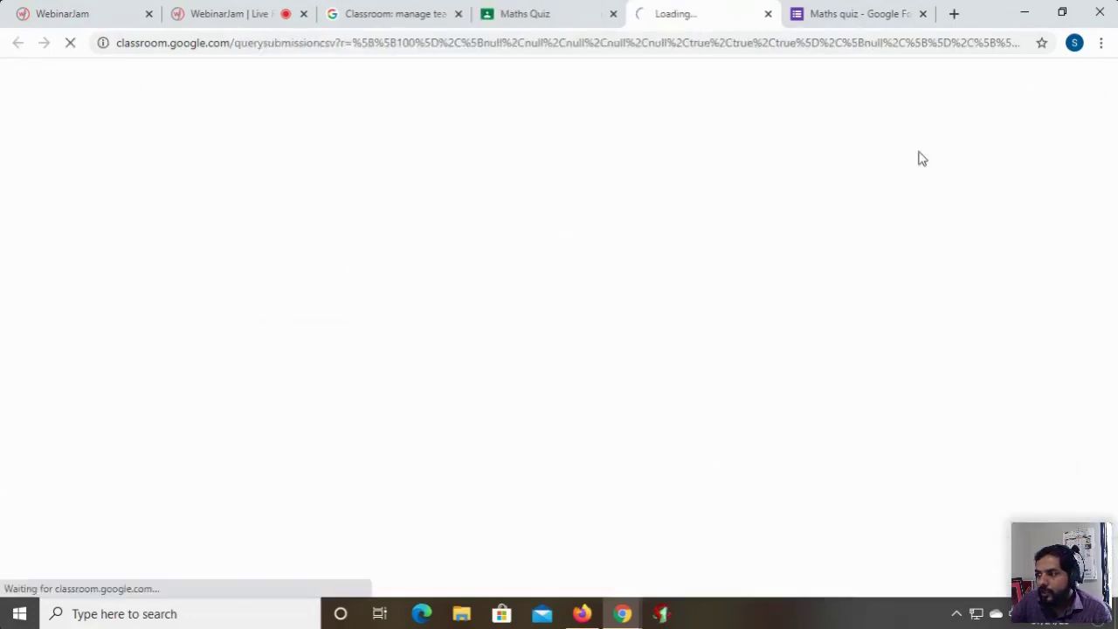
{"action": "left_click", "coordinate": [769, 15]}
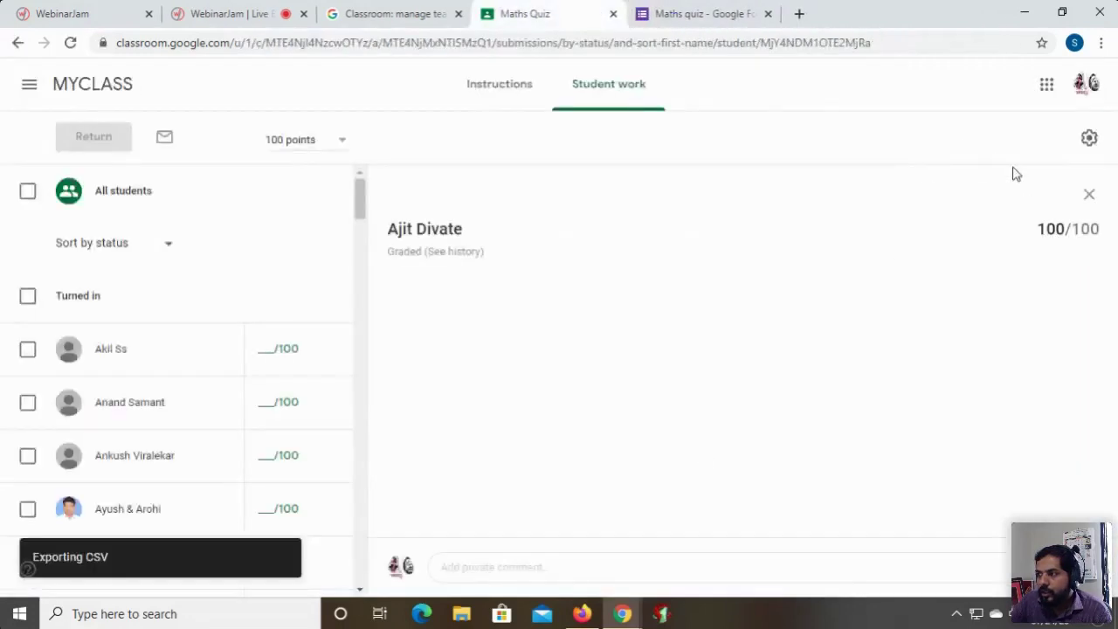
Step: Download the Maths Quiz grades as CSV again with the returned grades included
{"action": "left_click", "coordinate": [1090, 140]}
{"action": "left_click", "coordinate": [1031, 245]}
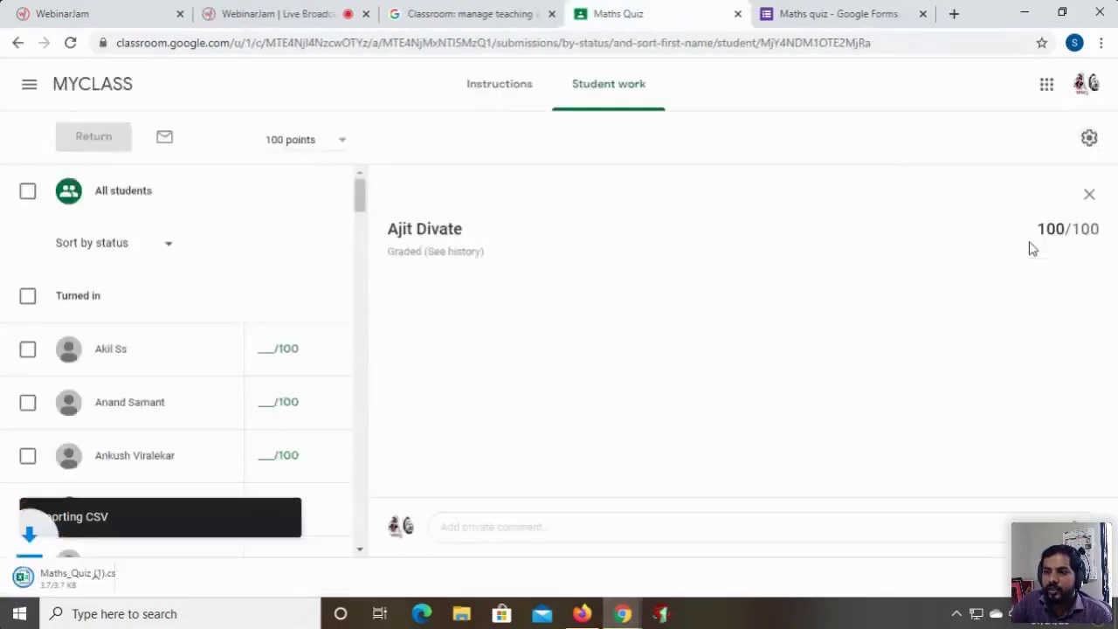
Step: Open the newly downloaded Maths_Quiz (1) CSV in Excel and widen the Assignment State column to review every student's status
{"action": "left_click", "coordinate": [102, 578]}
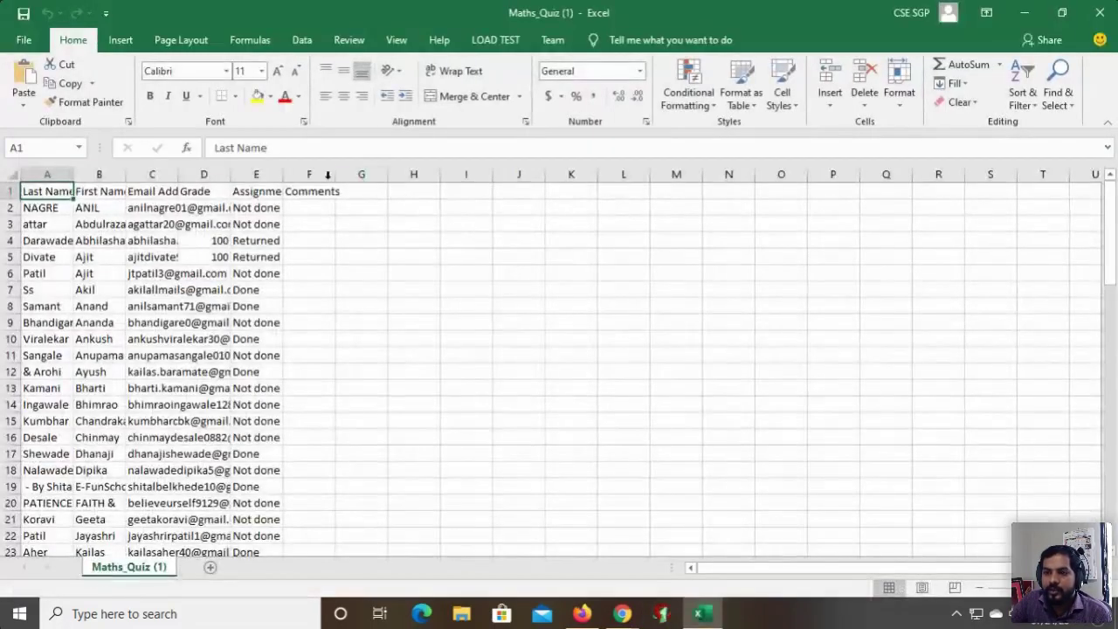
{"action": "left_click_drag", "start_coordinate": [281, 175], "coordinate": [363, 174]}
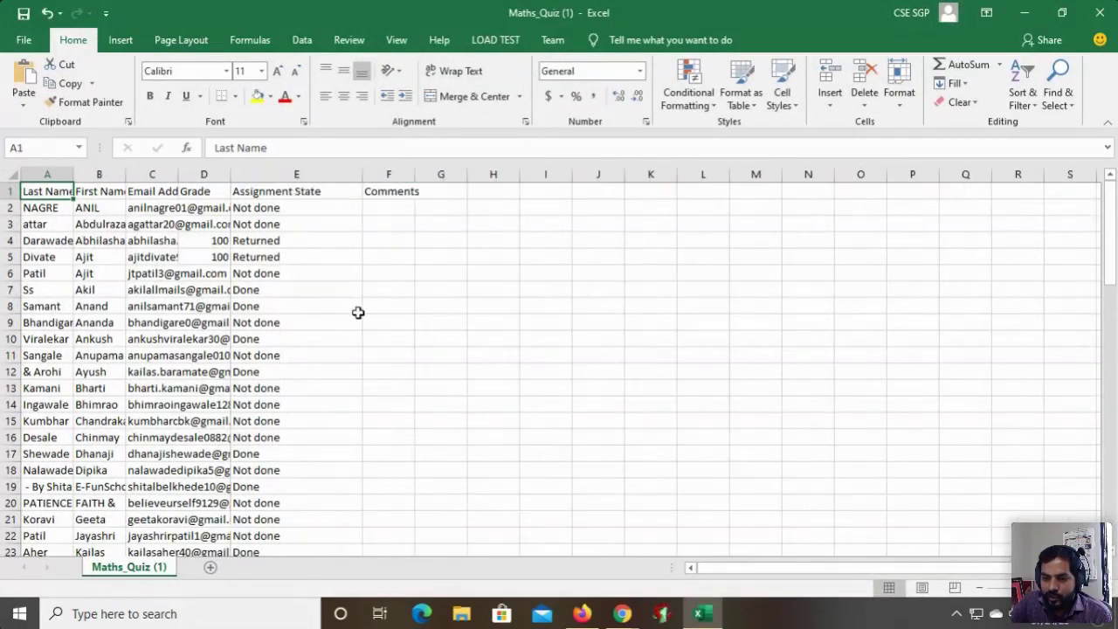
{"action": "scroll", "coordinate": [354, 316], "scroll_direction": "down", "scroll_amount": 18}
{"action": "scroll", "coordinate": [347, 330], "scroll_direction": "down", "scroll_amount": 6}
{"action": "scroll", "coordinate": [347, 330], "scroll_direction": "up", "scroll_amount": 6}
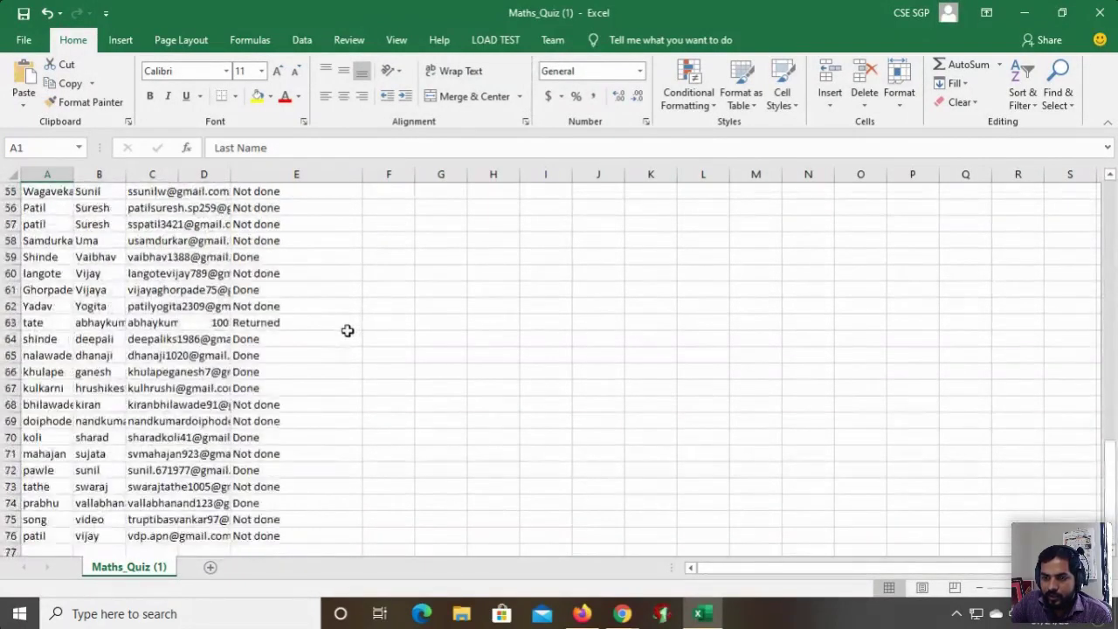
{"action": "scroll", "coordinate": [347, 330], "scroll_direction": "up", "scroll_amount": 18}
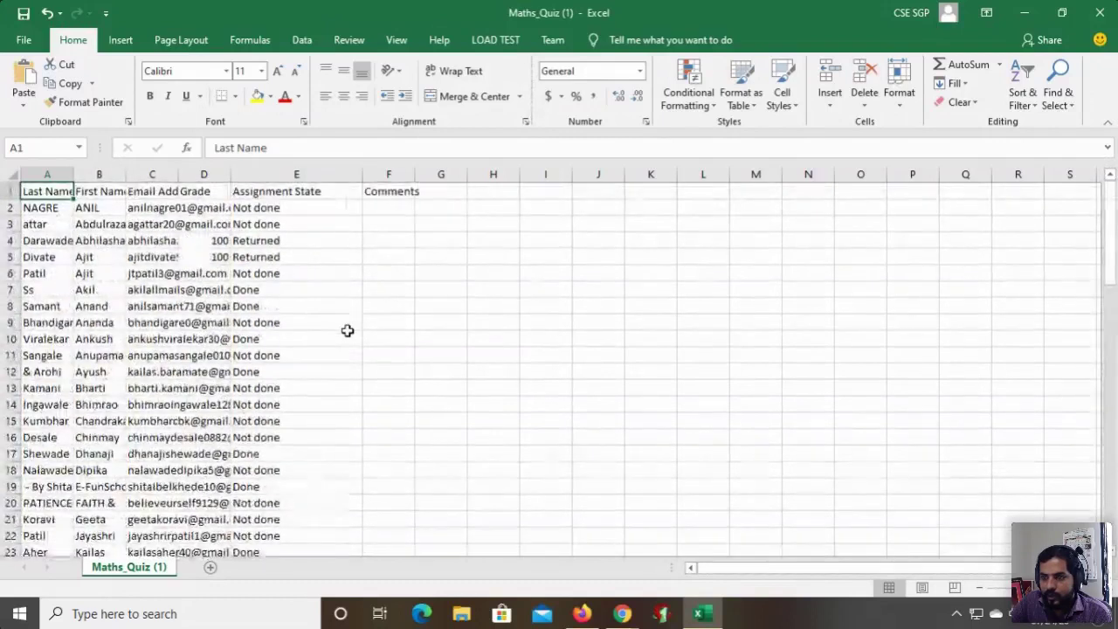
Step: Widen the Grade and Email Address columns to check the returned students' grades, and close the workbook without saving
{"action": "left_click_drag", "start_coordinate": [231, 174], "coordinate": [472, 175]}
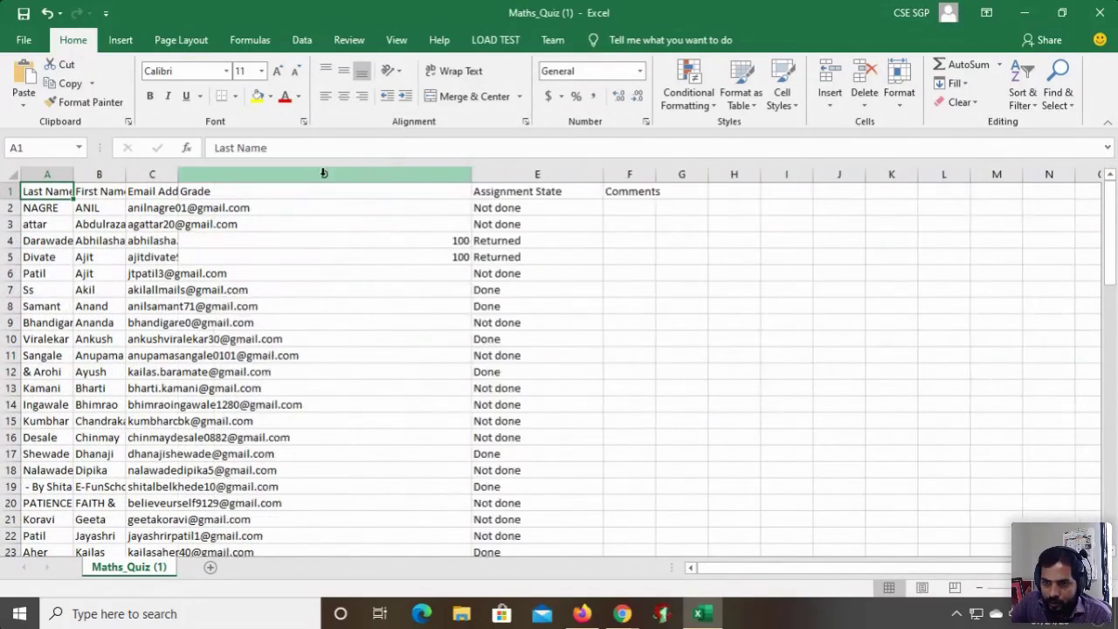
{"action": "left_click_drag", "start_coordinate": [175, 178], "coordinate": [348, 175]}
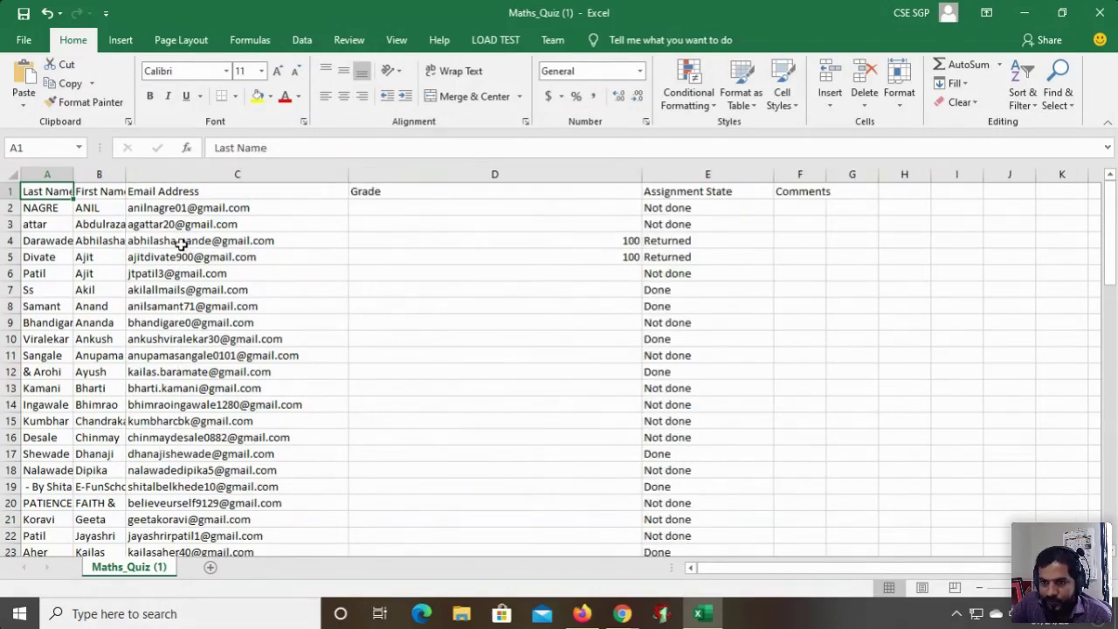
{"action": "left_click", "coordinate": [252, 257]}
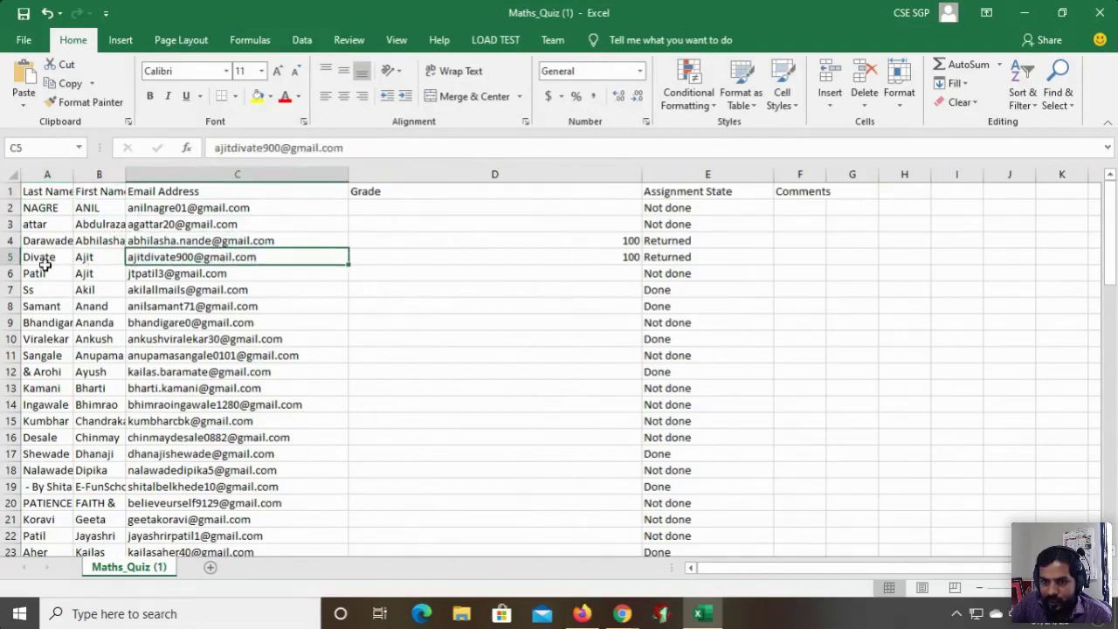
{"action": "left_click", "coordinate": [596, 256]}
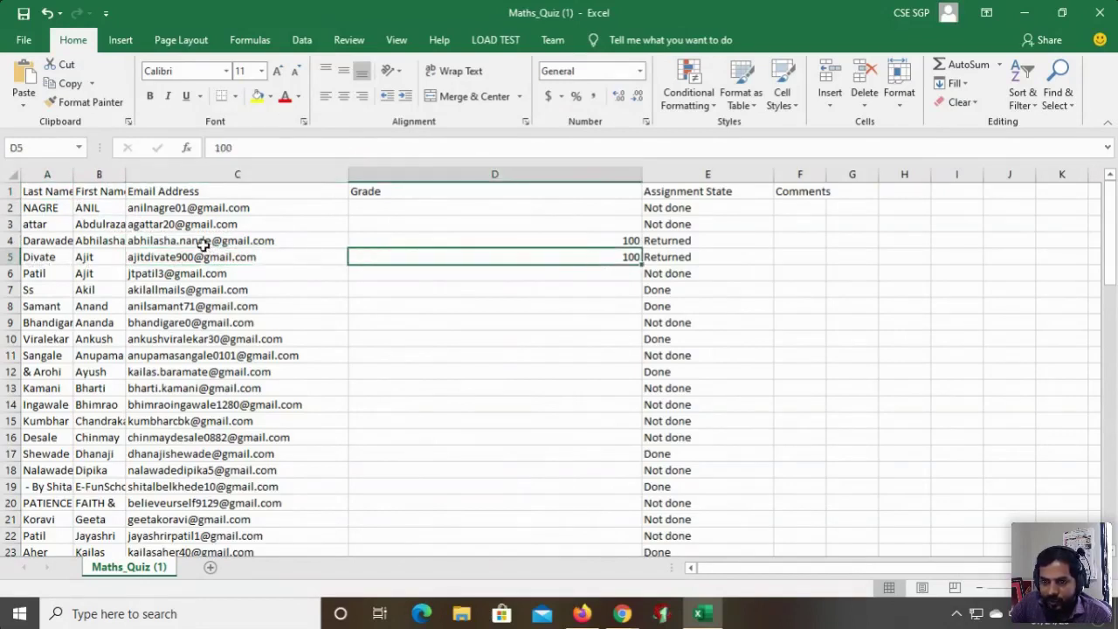
{"action": "left_click", "coordinate": [234, 240]}
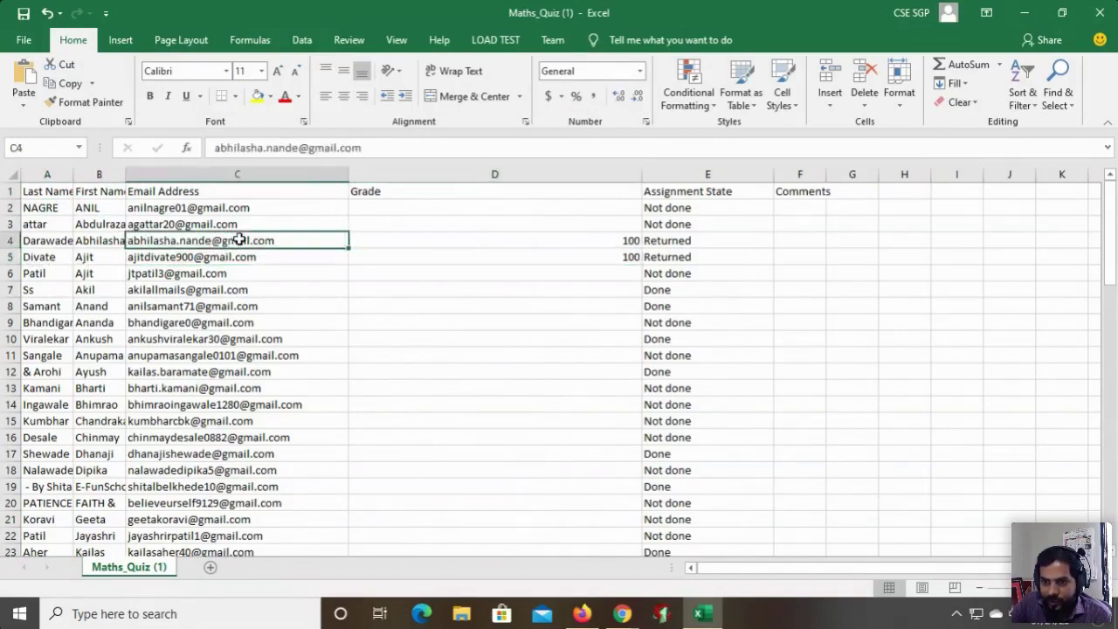
{"action": "left_click", "coordinate": [611, 240]}
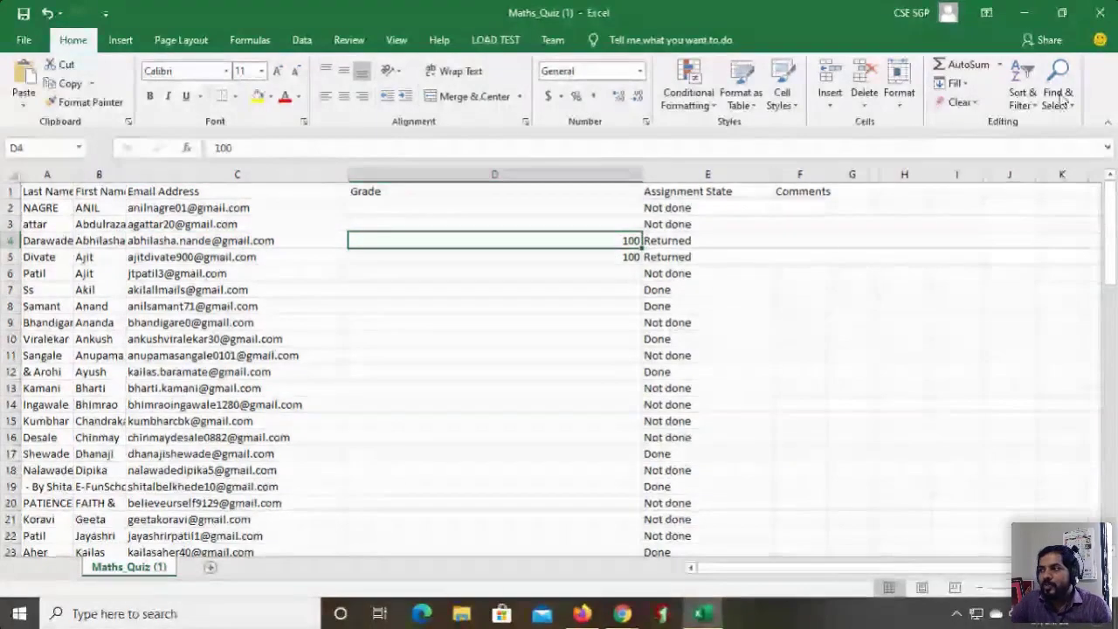
{"action": "left_click", "coordinate": [1097, 15]}
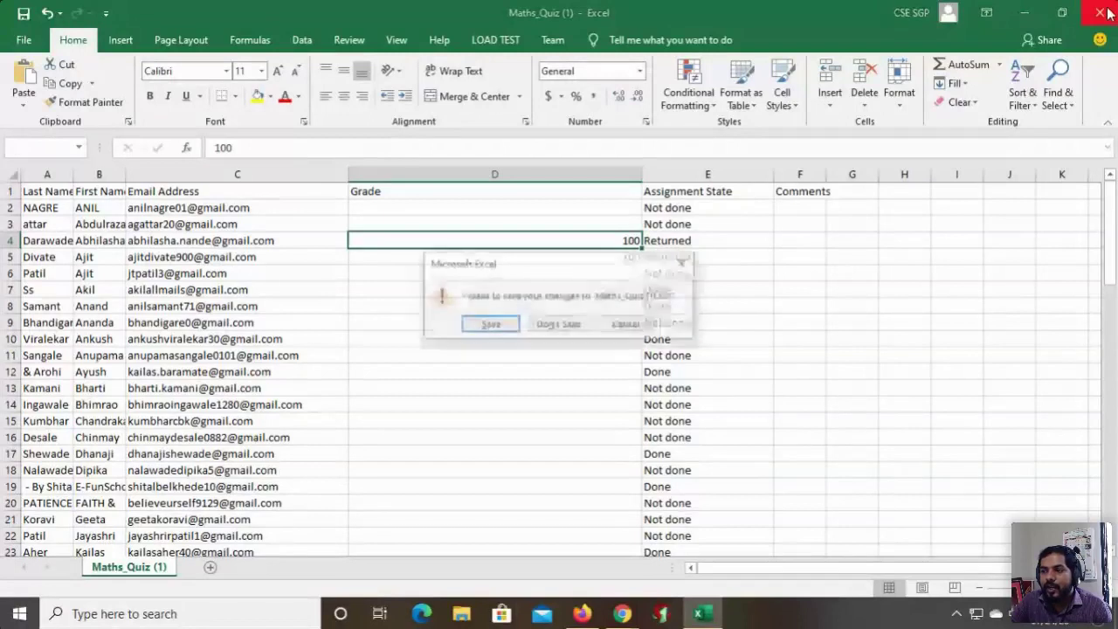
{"action": "left_click", "coordinate": [563, 326]}
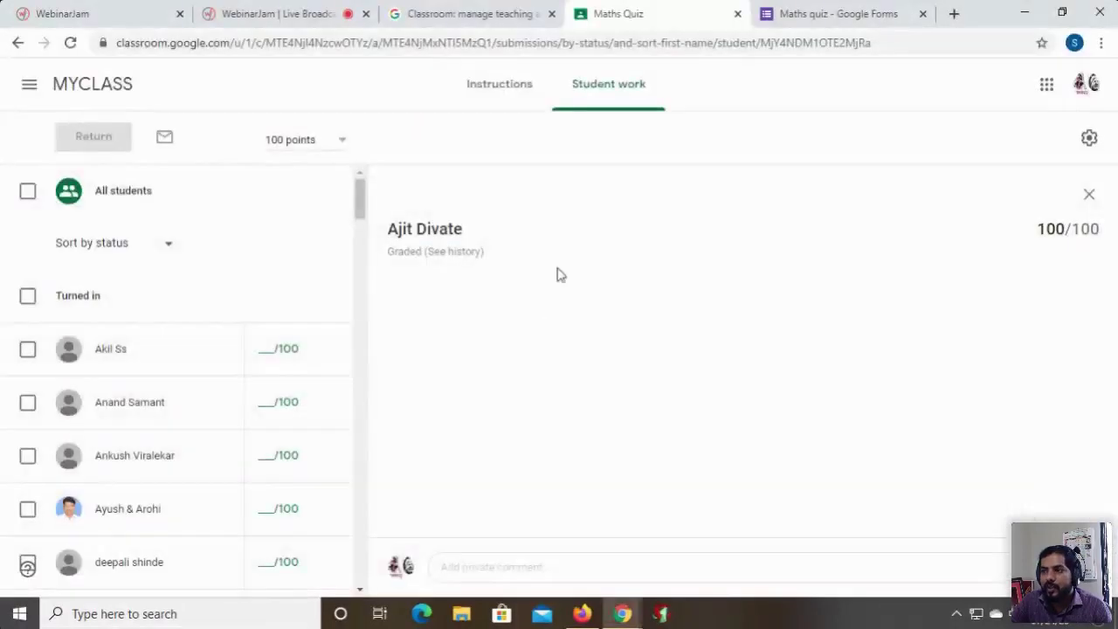
Step: Switch to the Maths quiz form in Google Forms and export its responses to a new spreadsheet named Maths quiz (Responses)
{"action": "left_click", "coordinate": [867, 16]}
{"action": "left_click", "coordinate": [574, 138]}
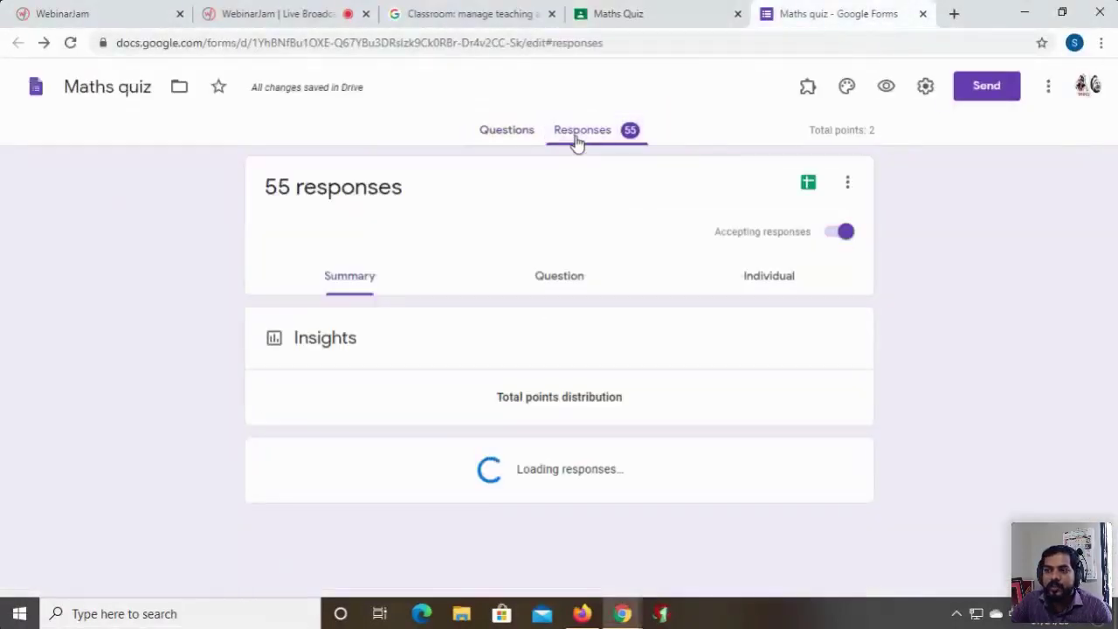
{"action": "left_click", "coordinate": [803, 183]}
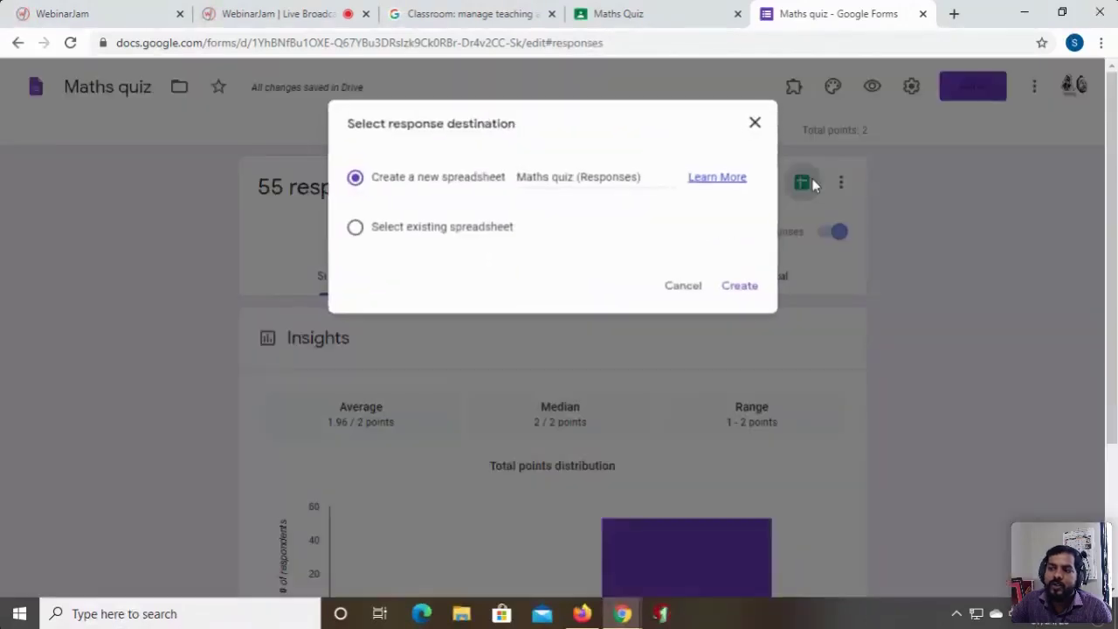
{"action": "left_click", "coordinate": [742, 288]}
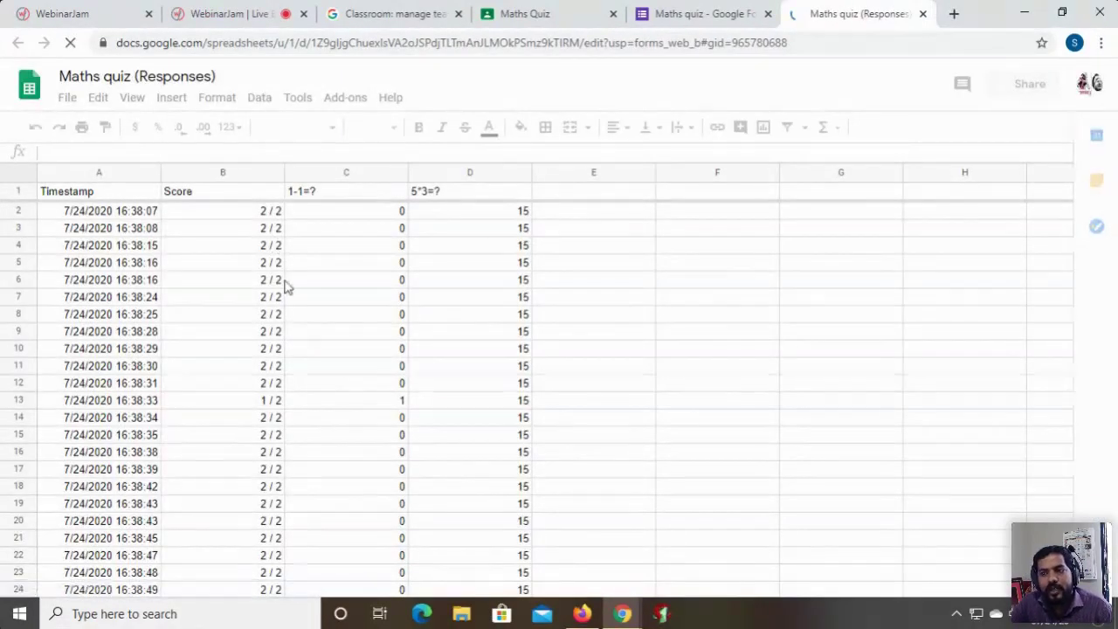
Step: Look through the timestamps, scores and answers in the responses spreadsheet, and close it
{"action": "scroll", "coordinate": [306, 316], "scroll_direction": "down", "scroll_amount": 5}
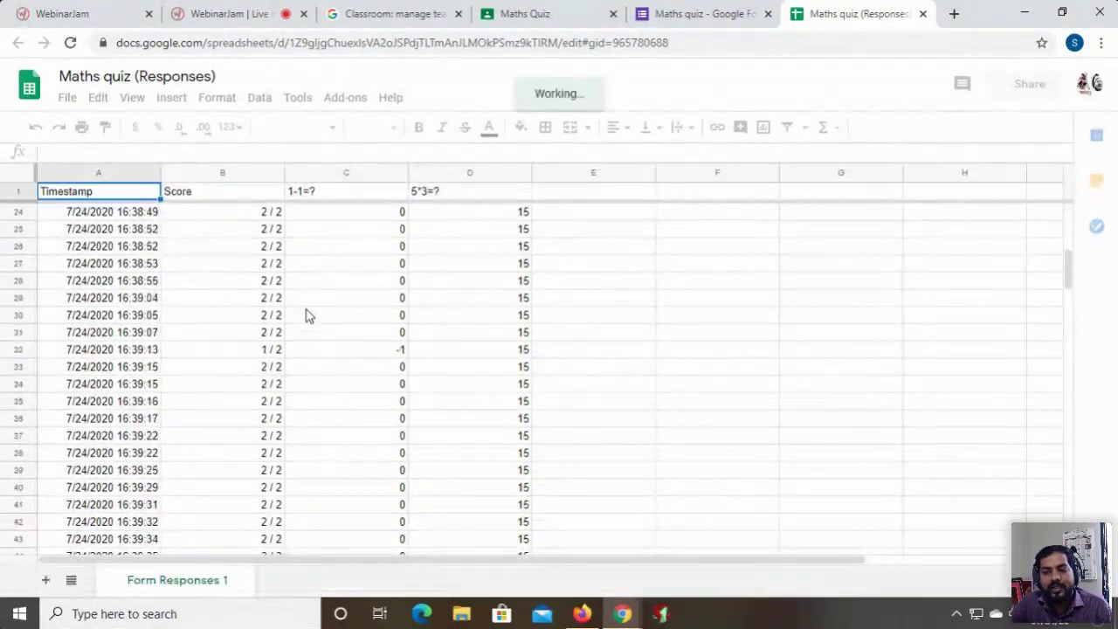
{"action": "scroll", "coordinate": [282, 336], "scroll_direction": "up", "scroll_amount": 5}
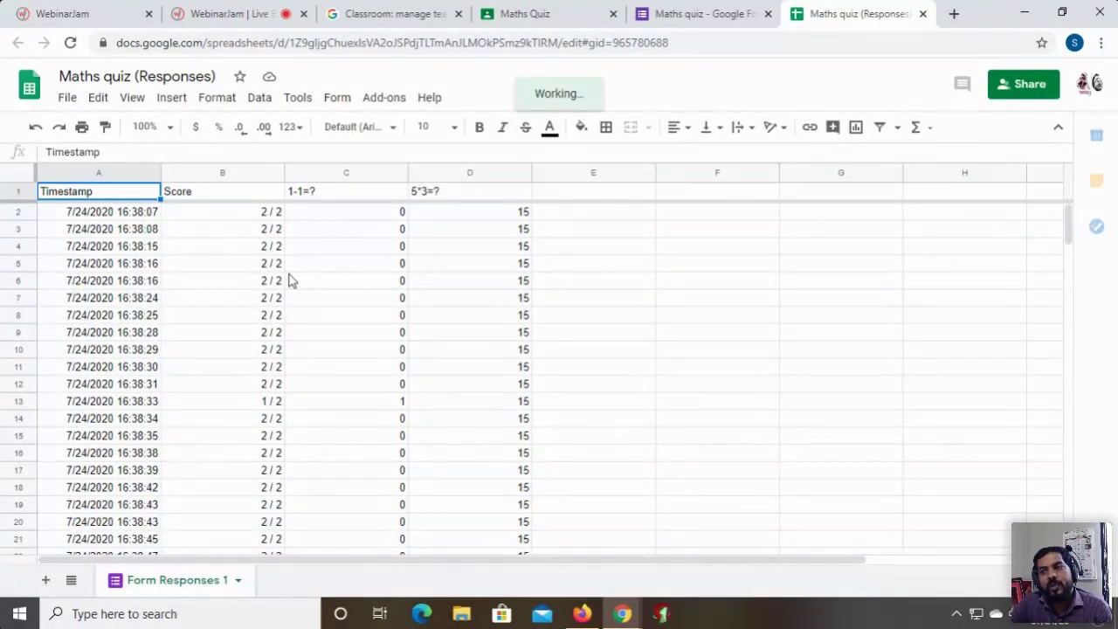
{"action": "left_click", "coordinate": [923, 15]}
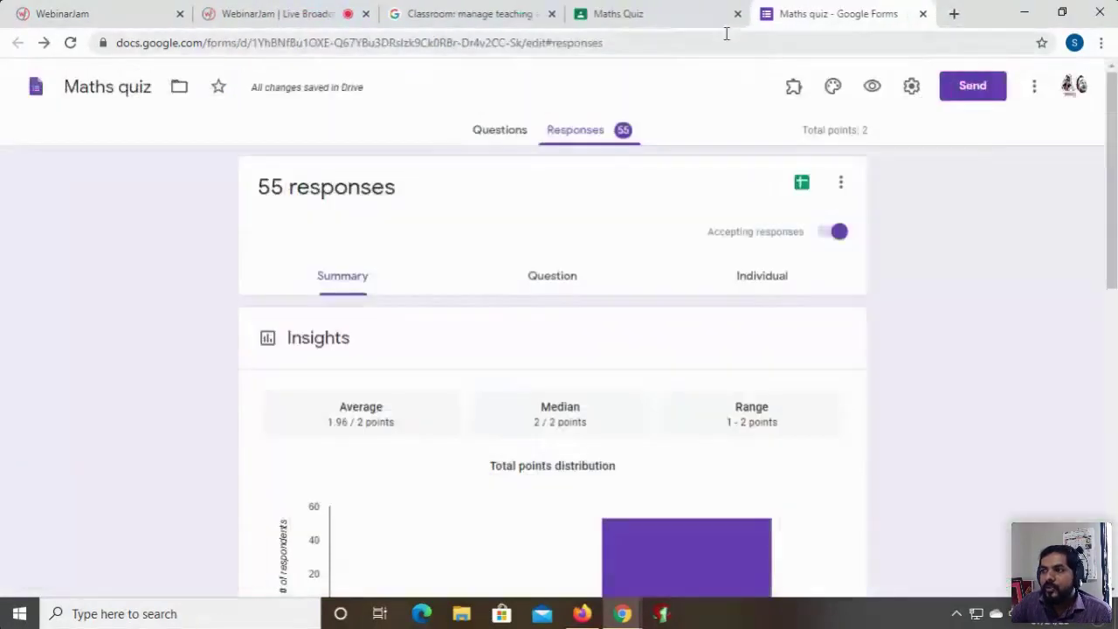
Step: Go back to MYCLASS in Google Classroom and look over the class stream and the classwork list
{"action": "left_click", "coordinate": [671, 22]}
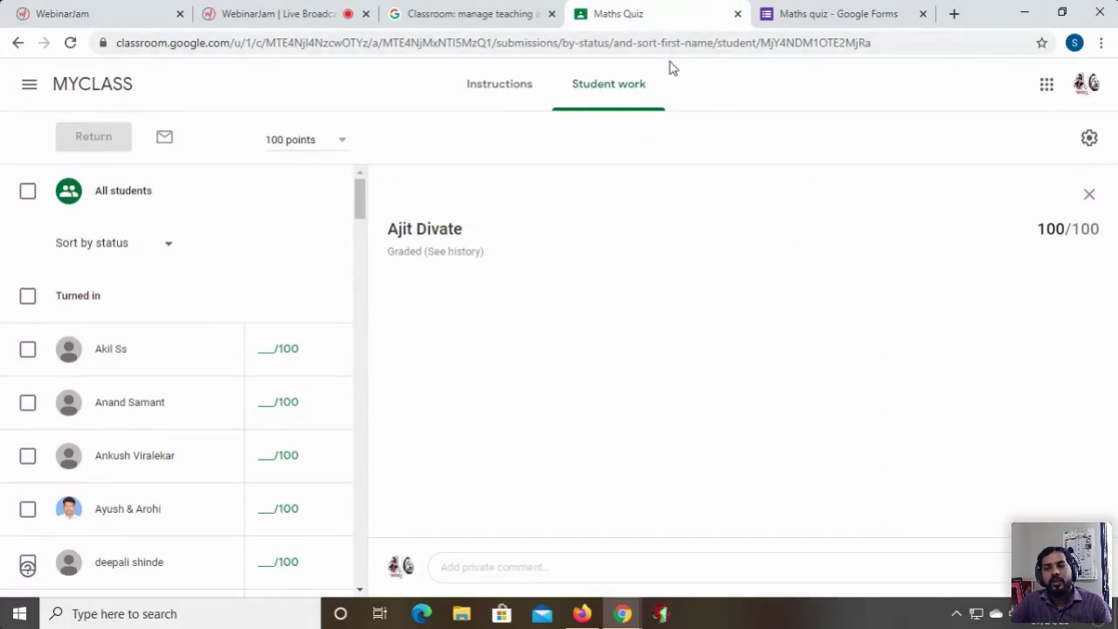
{"action": "left_click", "coordinate": [97, 89]}
{"action": "scroll", "coordinate": [532, 512], "scroll_direction": "down", "scroll_amount": 3}
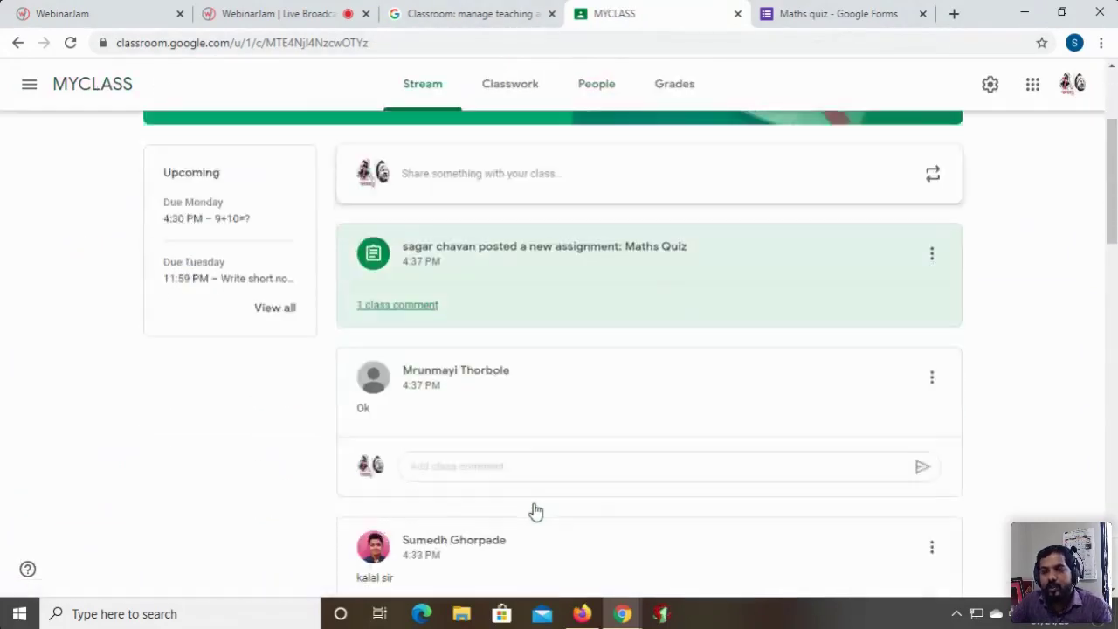
{"action": "scroll", "coordinate": [486, 470], "scroll_direction": "up", "scroll_amount": 3}
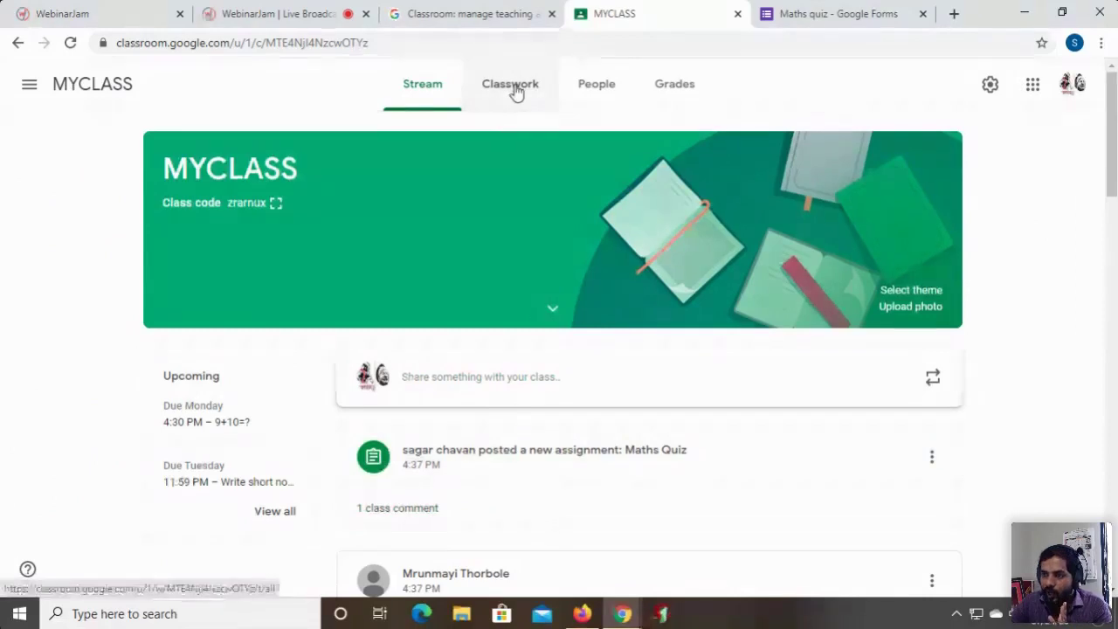
{"action": "left_click", "coordinate": [515, 90]}
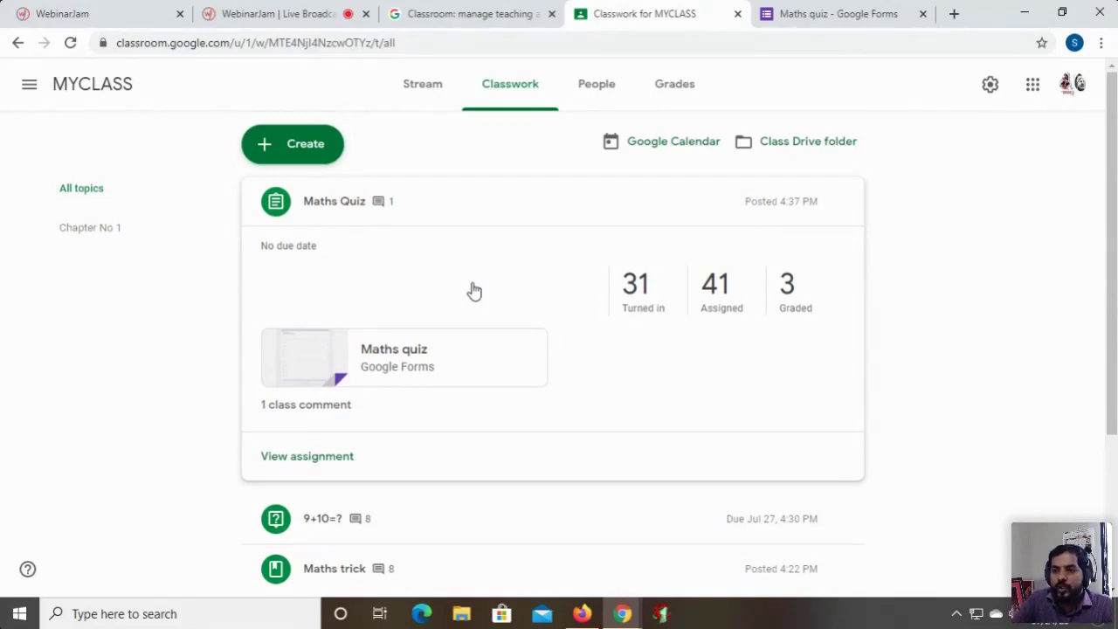
Step: Return to the class stream and open the student work of the Maths Quiz assignment from its post
{"action": "left_click", "coordinate": [417, 96]}
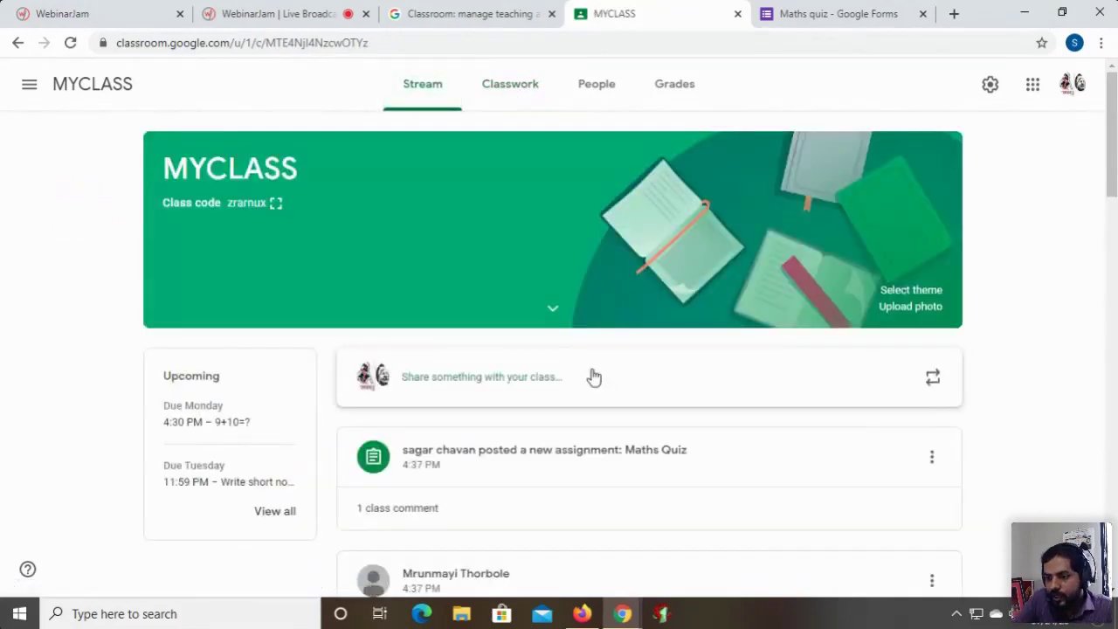
{"action": "scroll", "coordinate": [592, 376], "scroll_direction": "down", "scroll_amount": 2}
{"action": "left_click", "coordinate": [550, 305]}
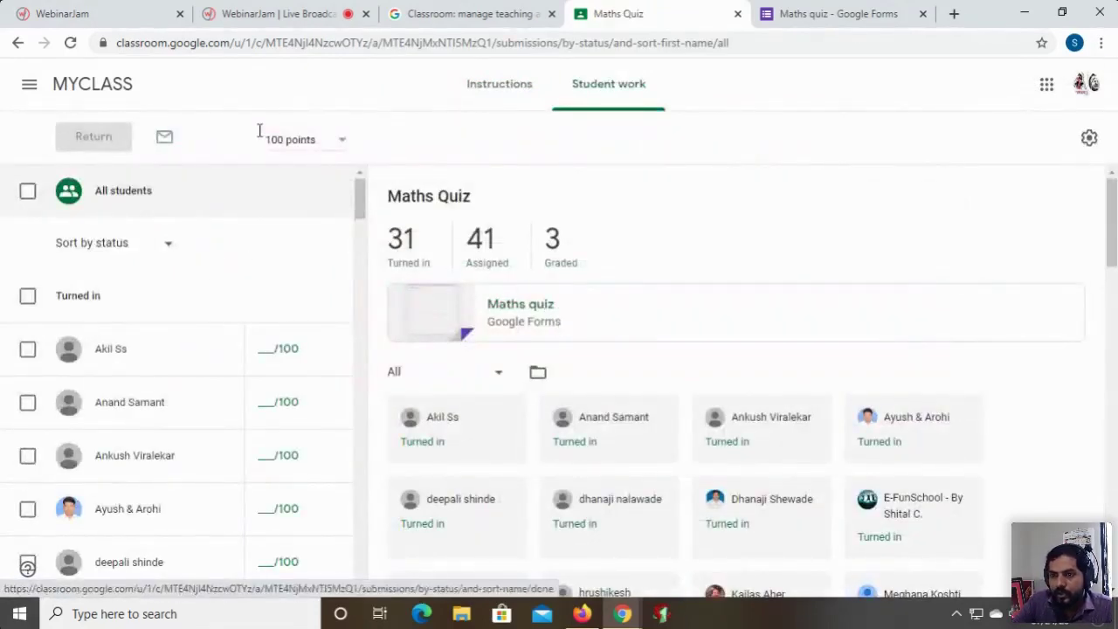
{"action": "left_click", "coordinate": [19, 44]}
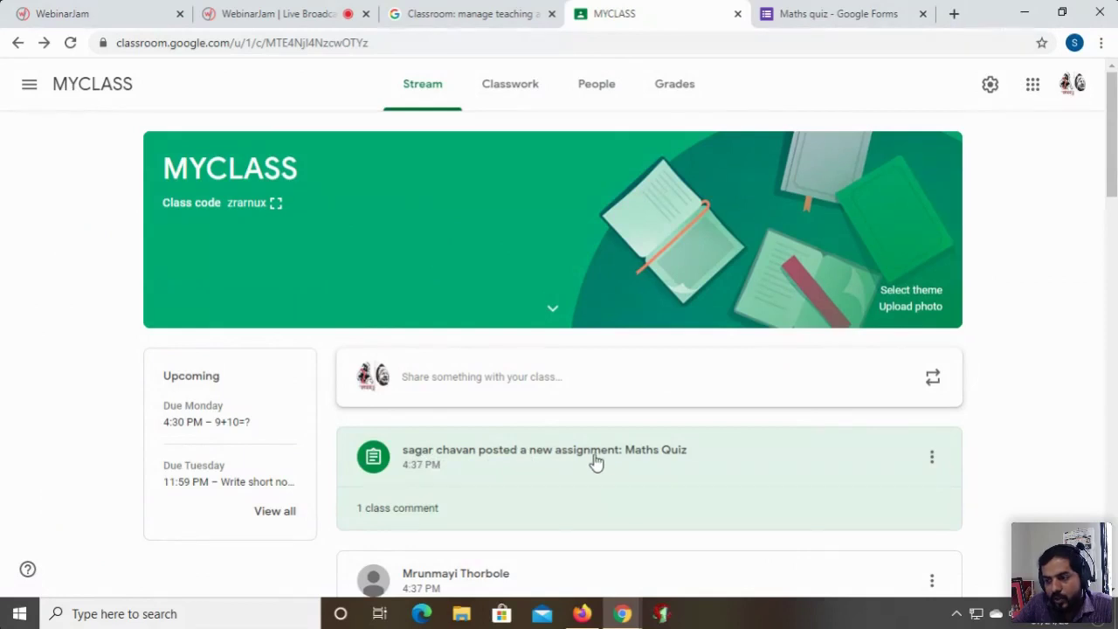
{"action": "left_click", "coordinate": [640, 460]}
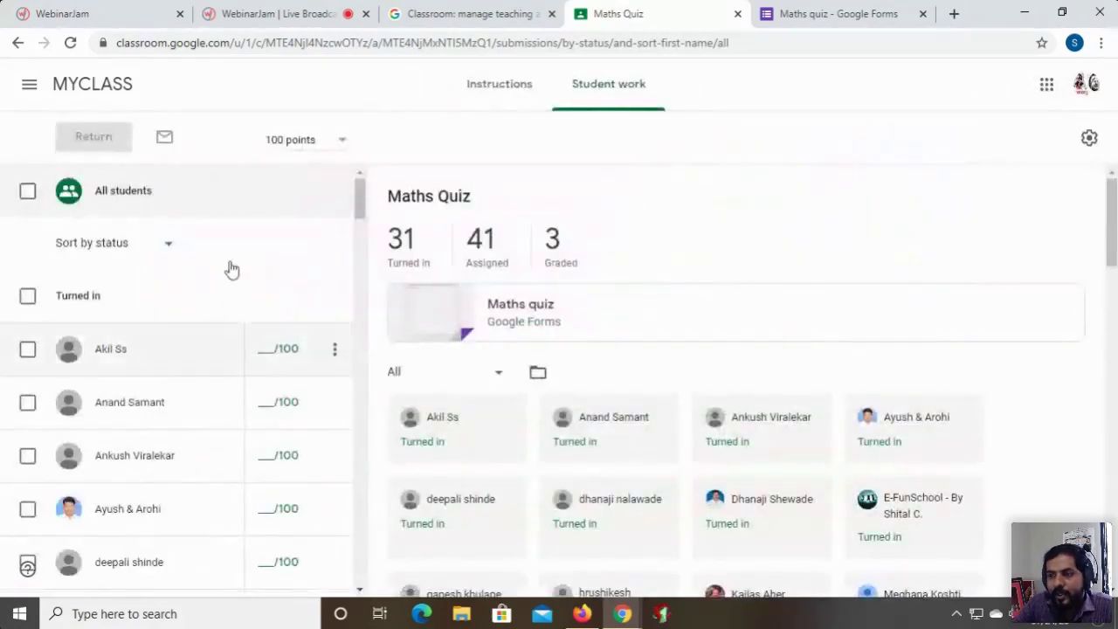